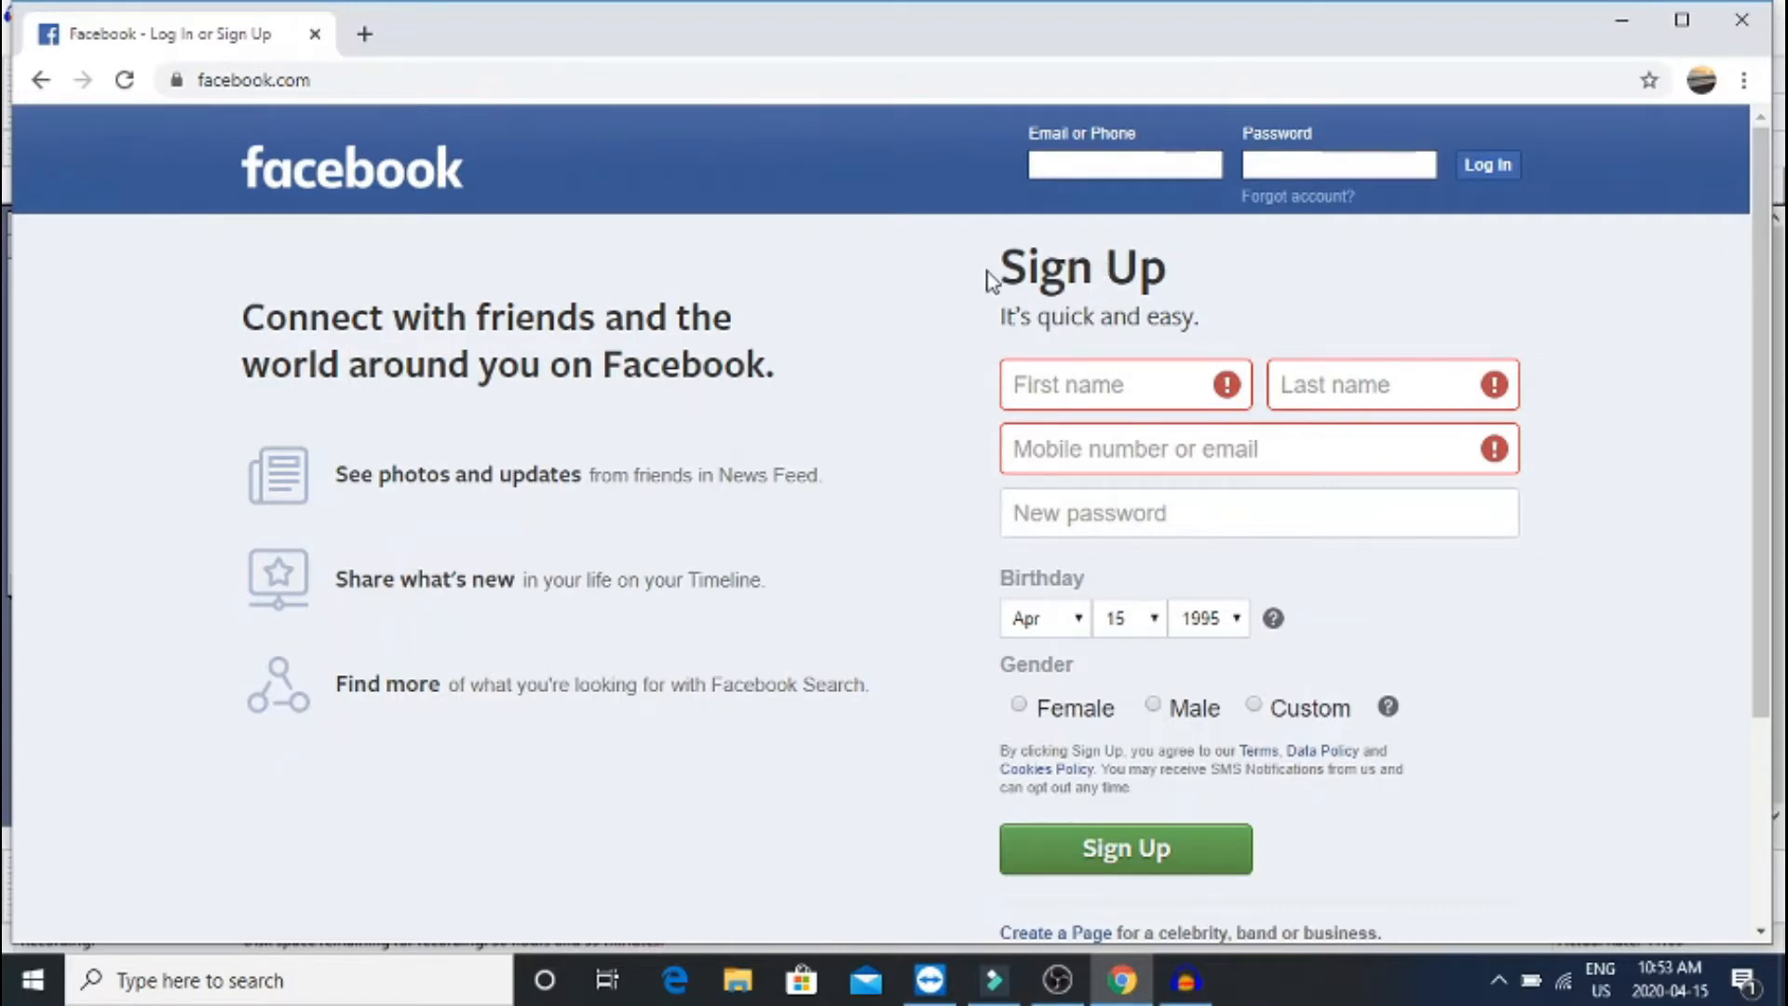
Enter the account holder's first and last name in the Sign Up form
drag(1004, 270, 1197, 311)
click(1196, 312)
click(1095, 399)
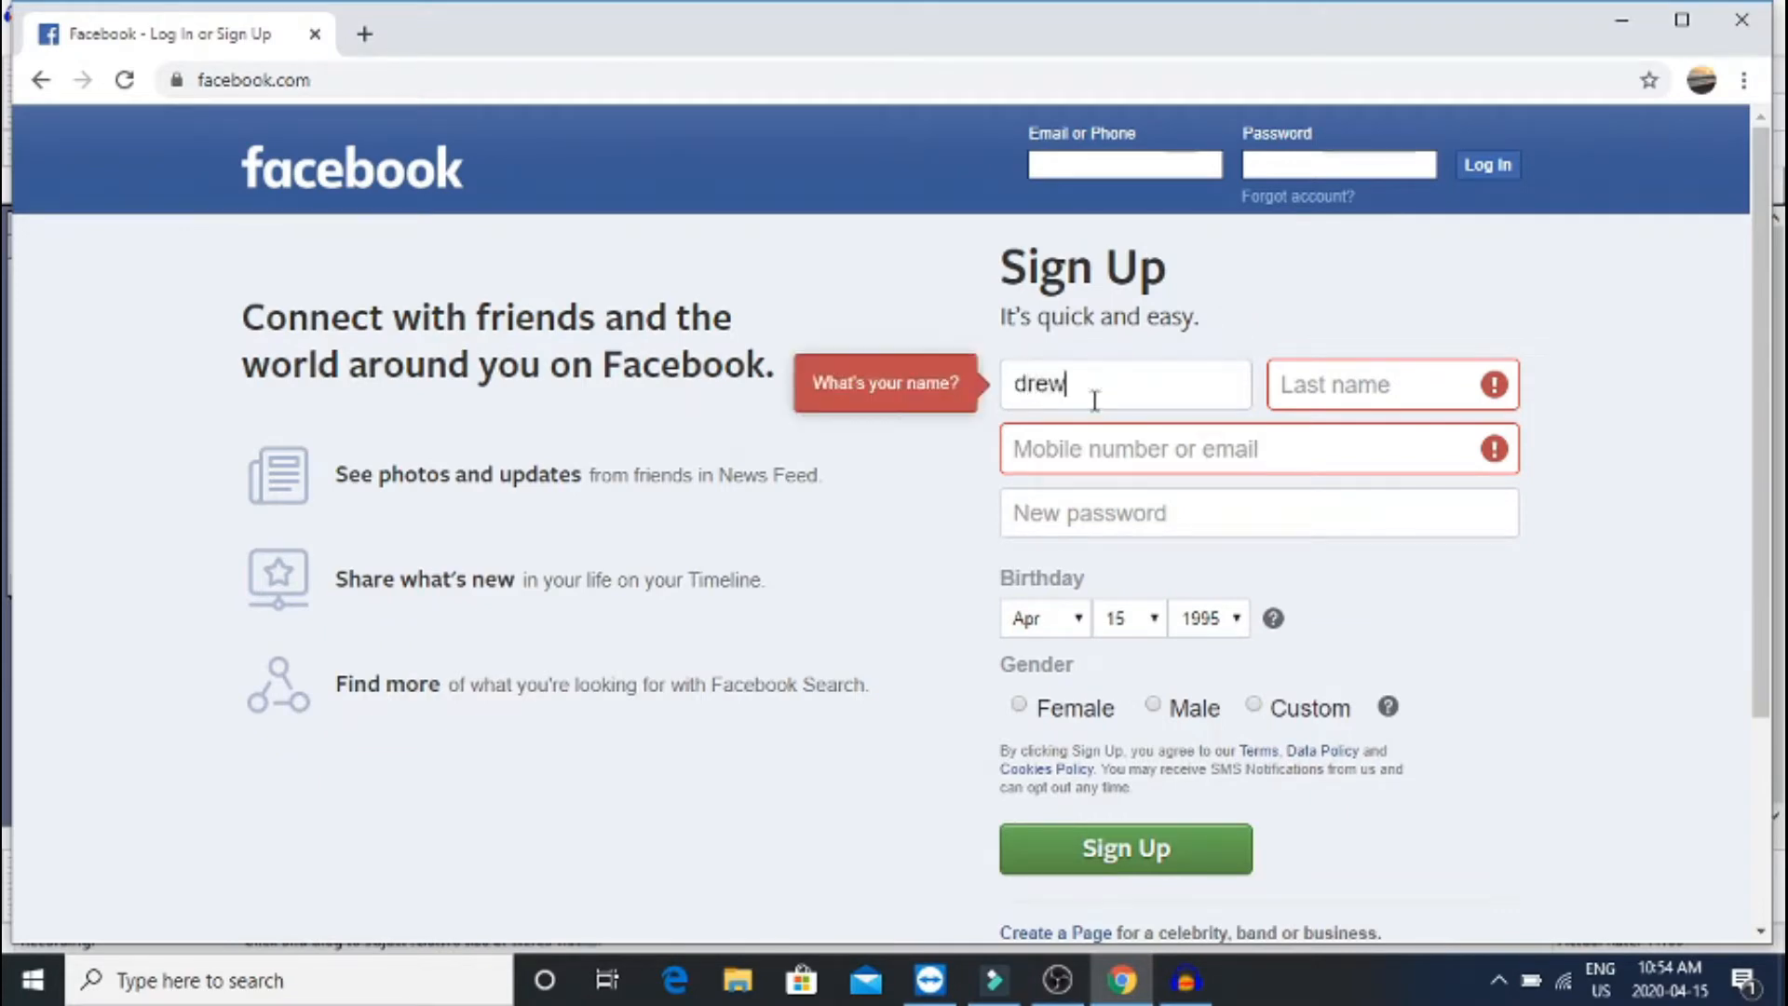
key(Tab)
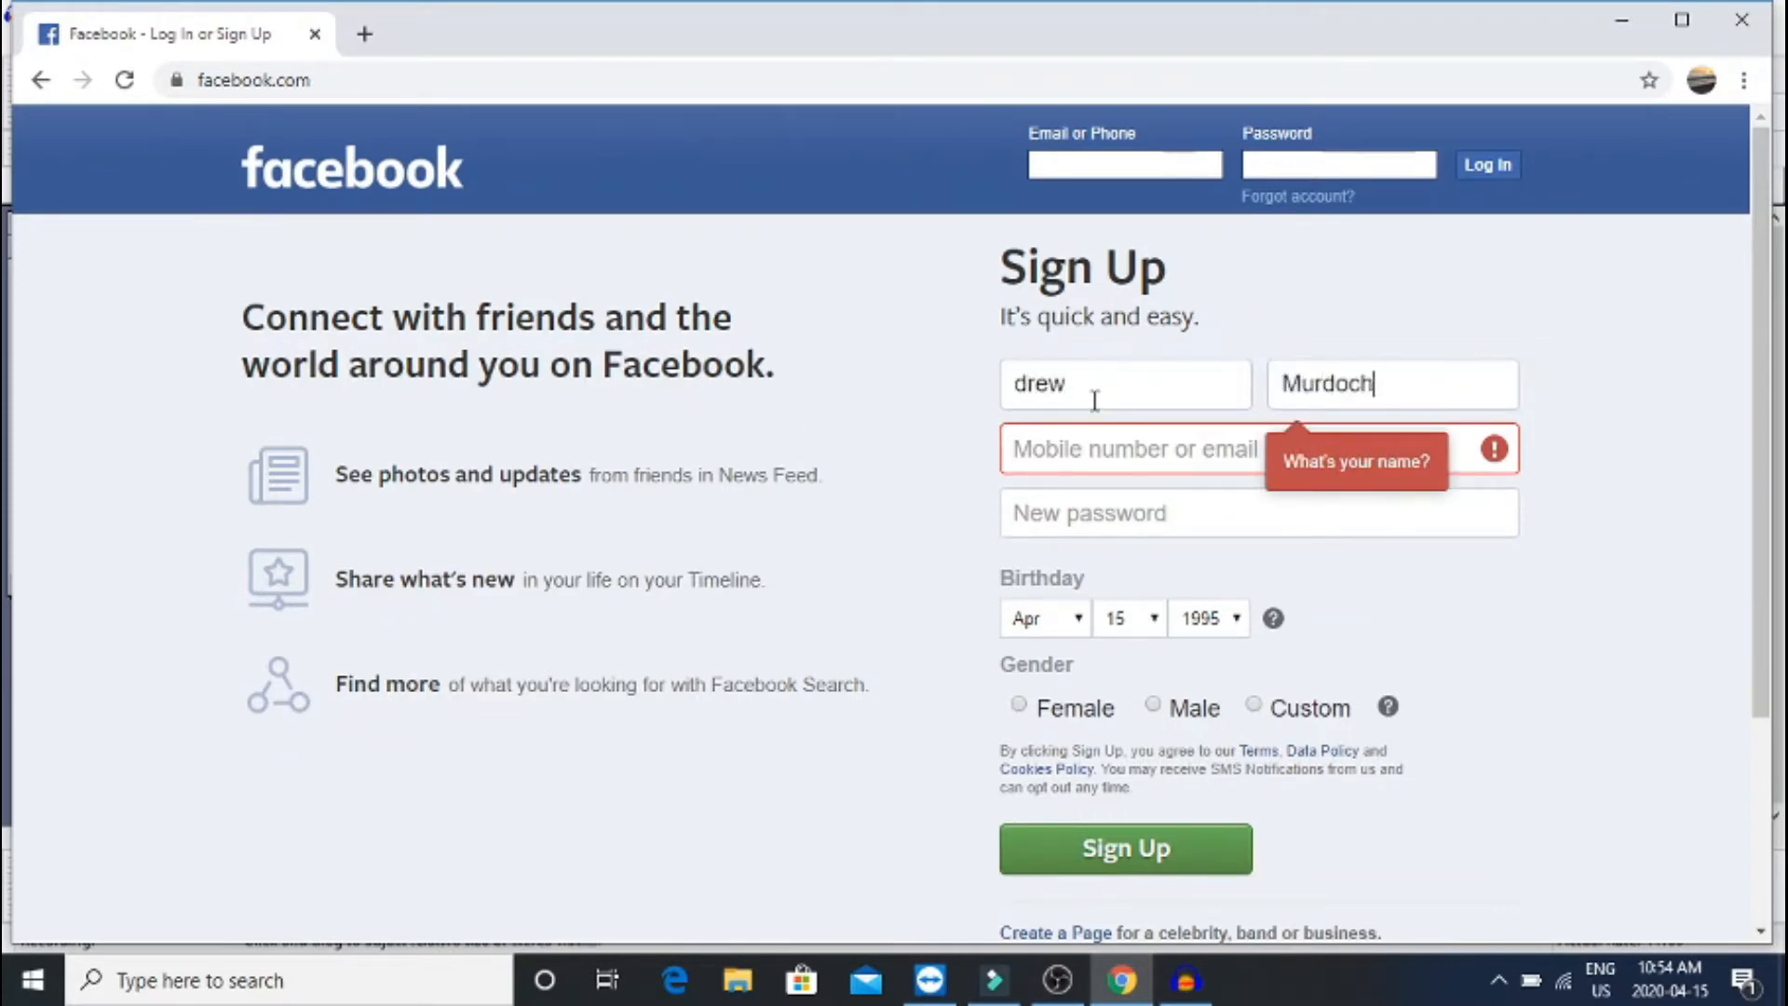
Fill in the e-mail address, fixing a typo, and re-enter it in the confirmation field
click(1029, 381)
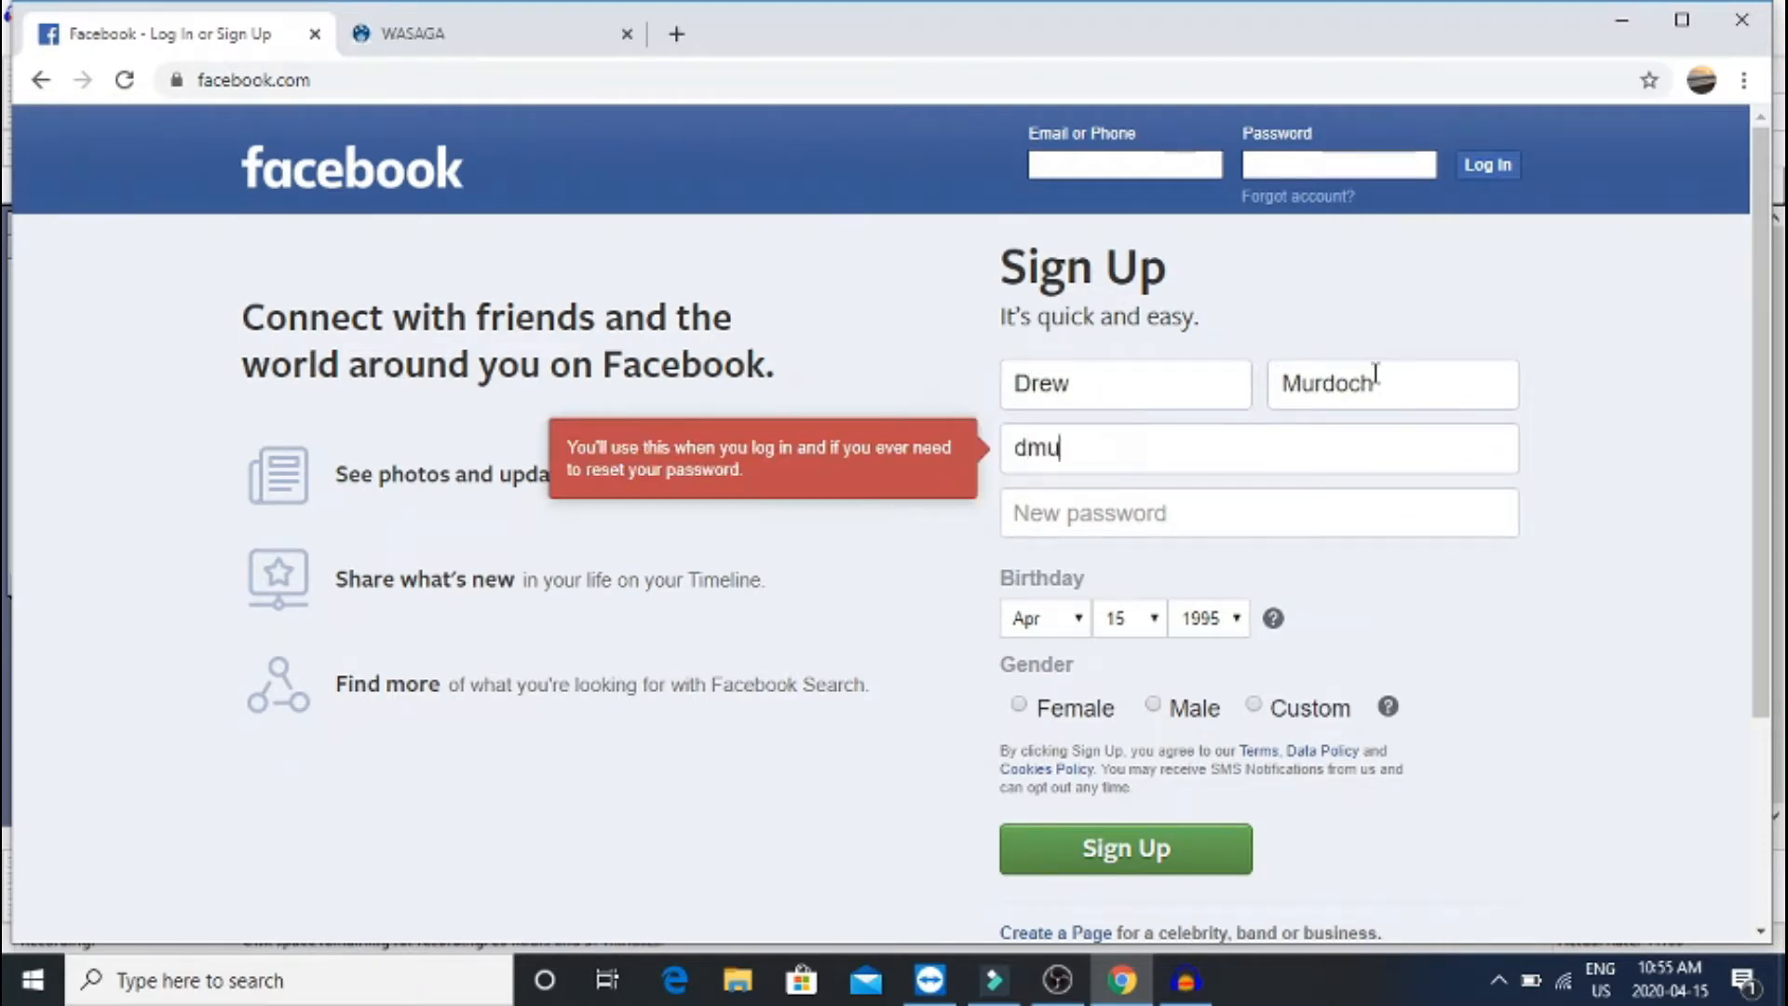
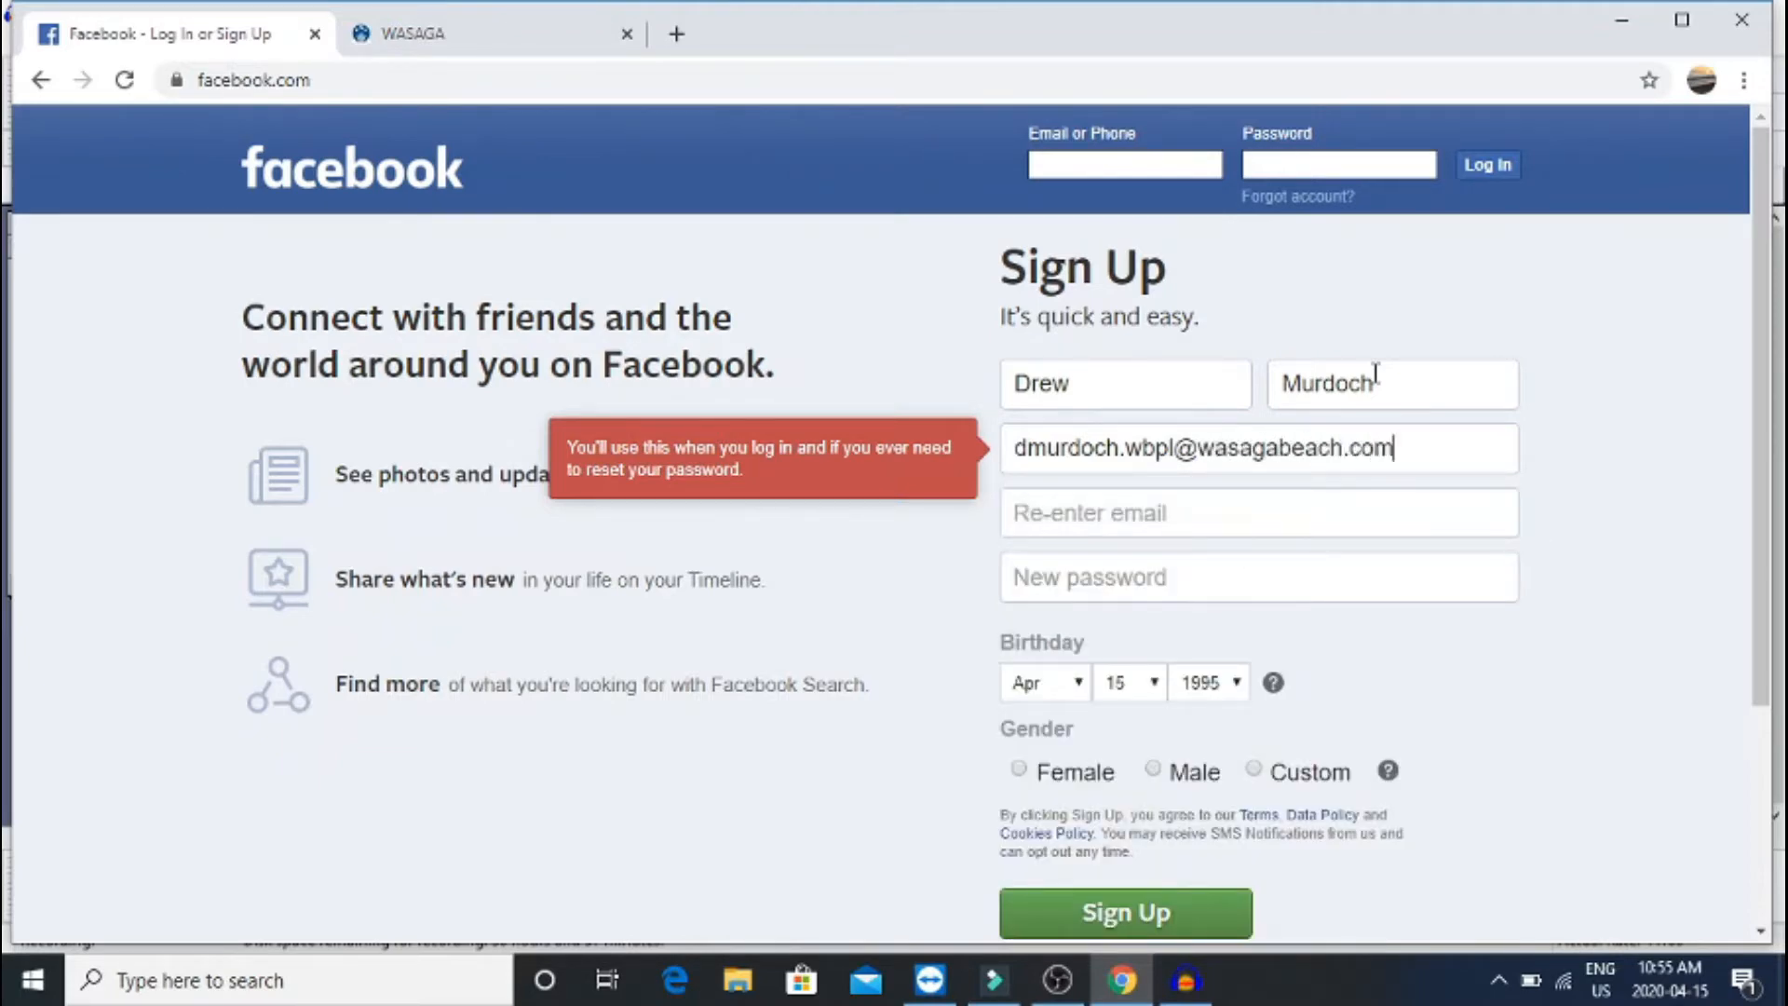
click(1174, 515)
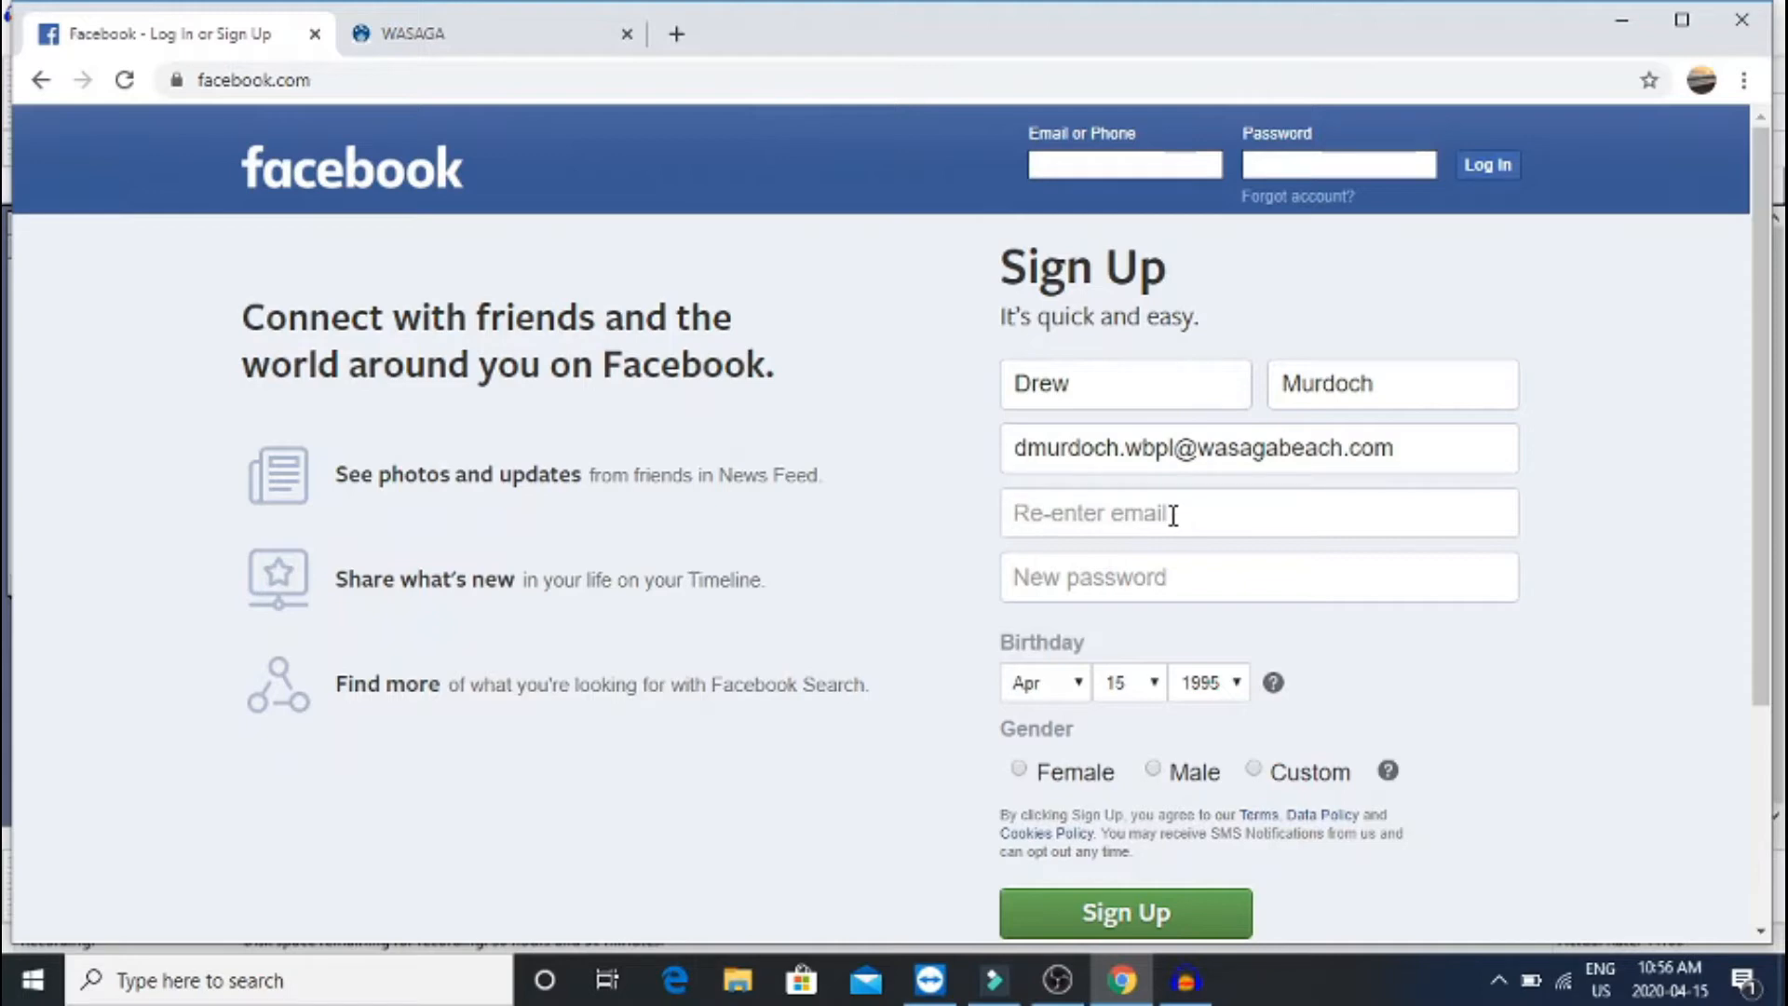
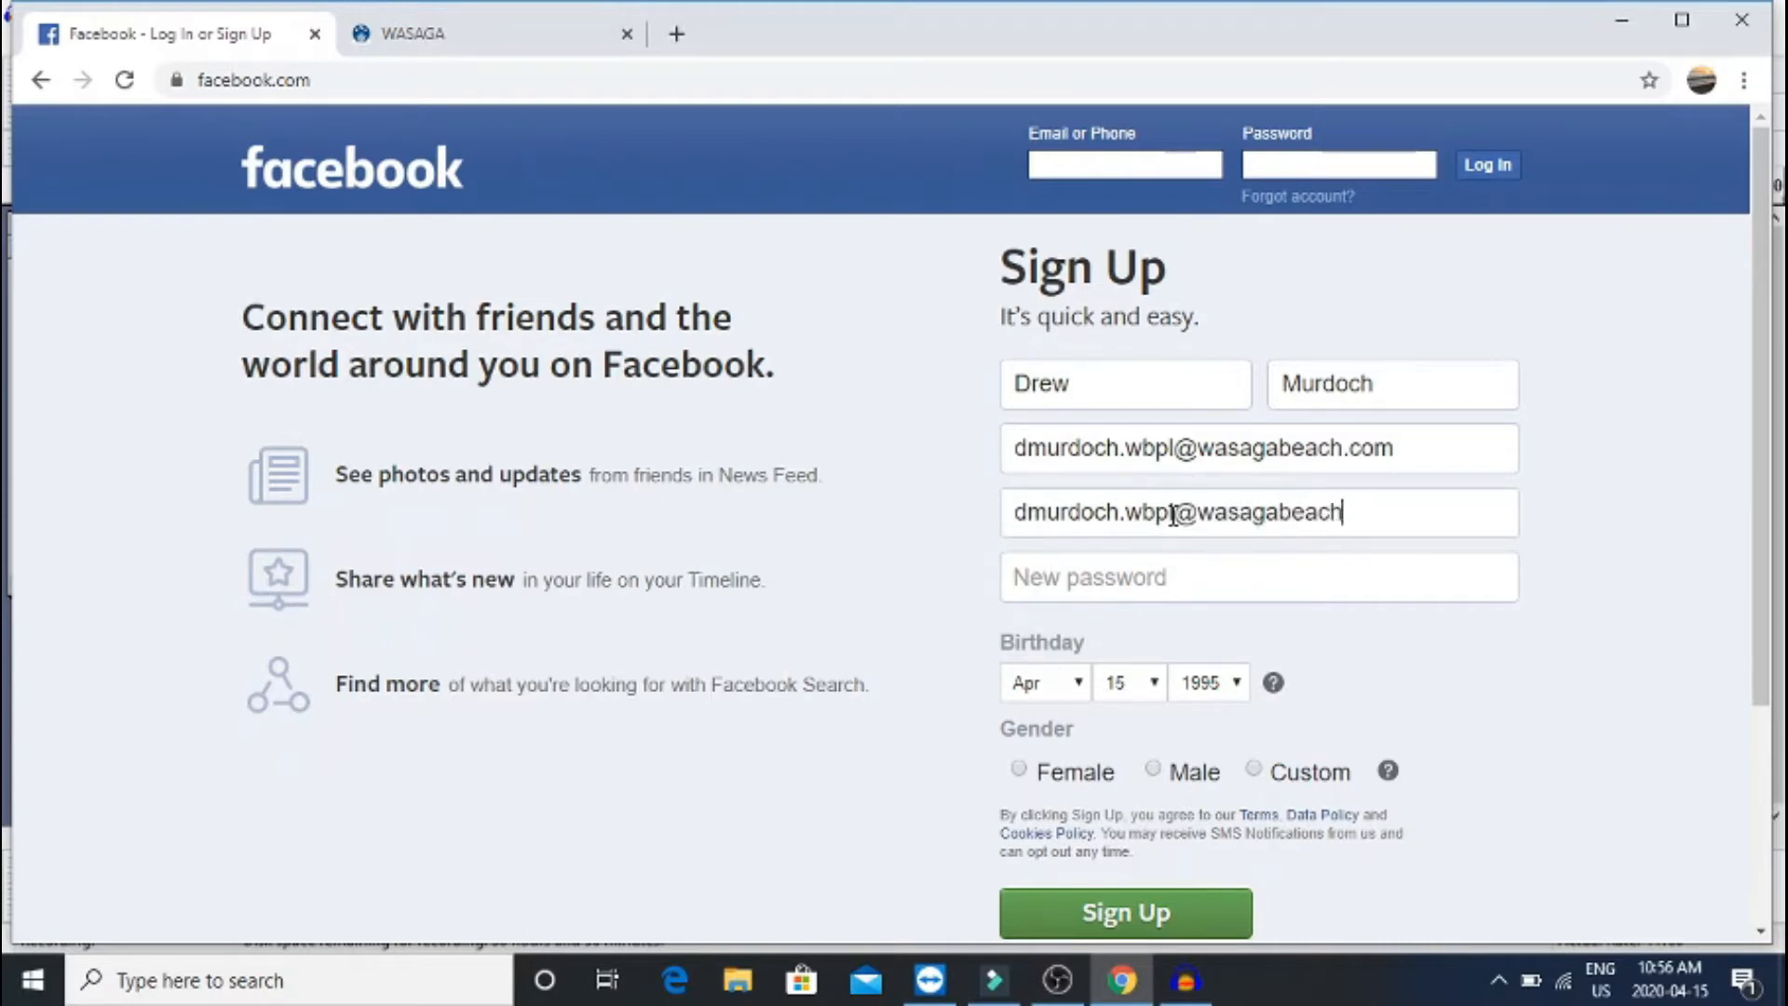
Paste the account password into the New password field
click(1187, 590)
key(ctrl+v)
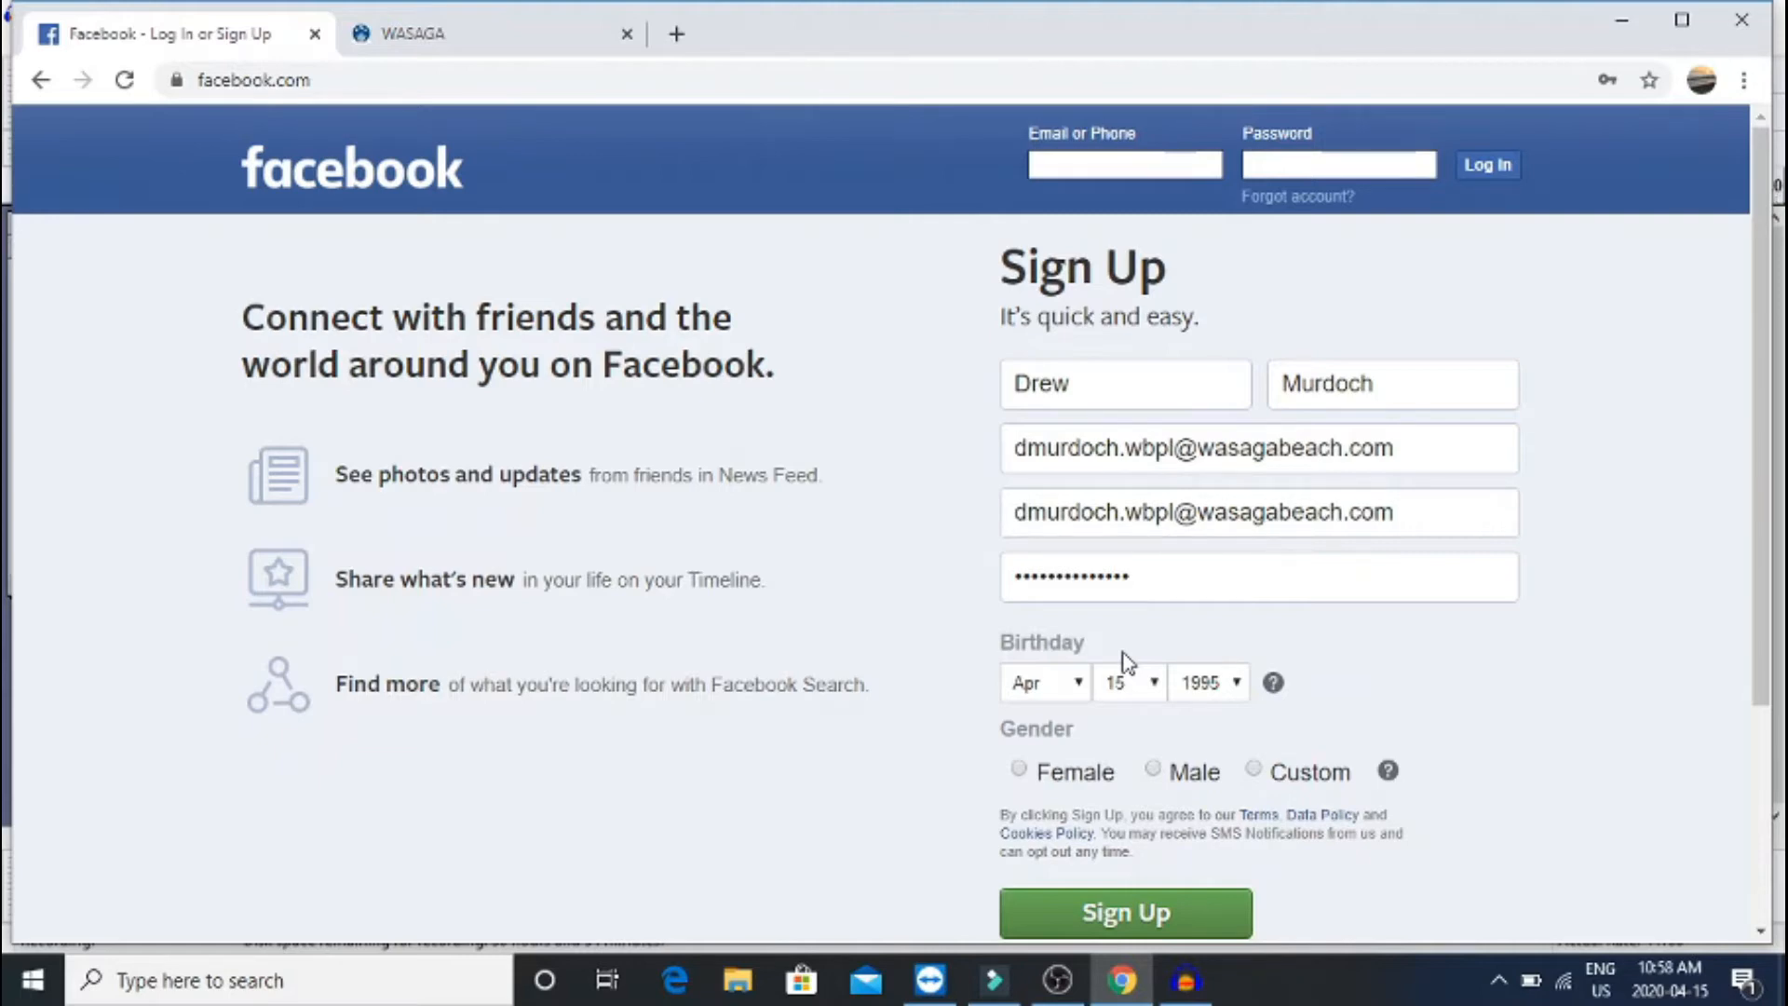
Set the birthday dropdowns to Jan 7, 1994
click(1071, 683)
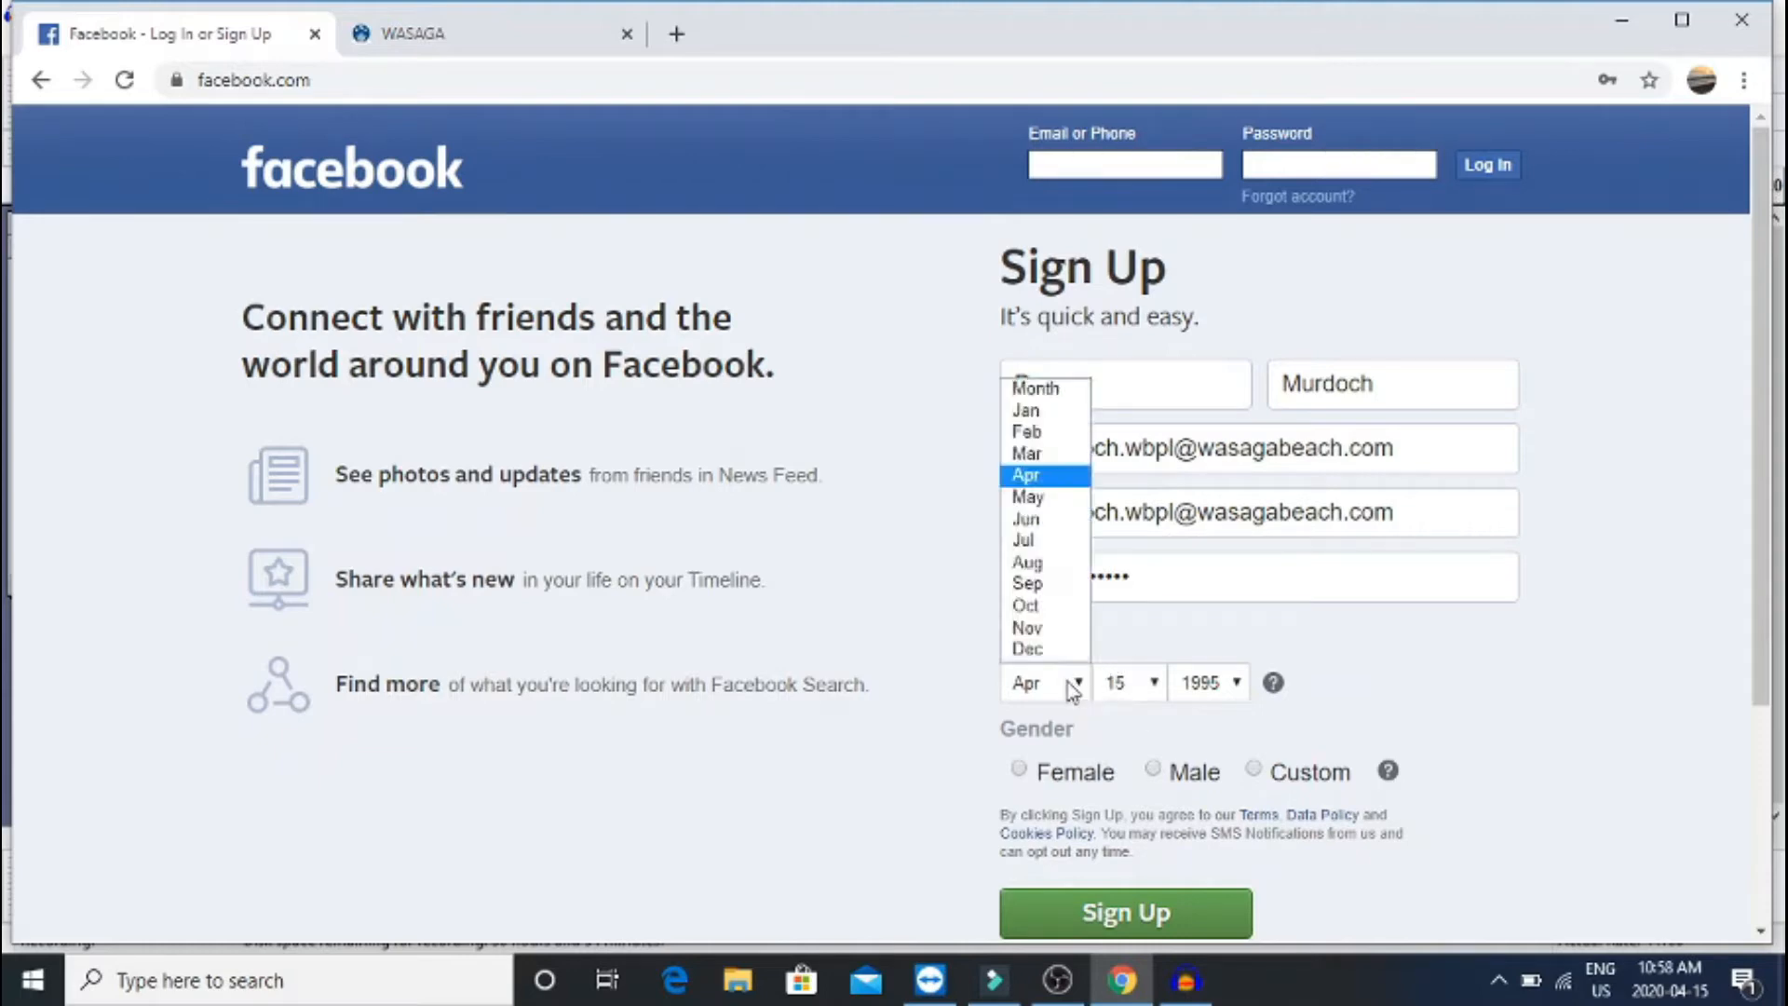
click(1070, 413)
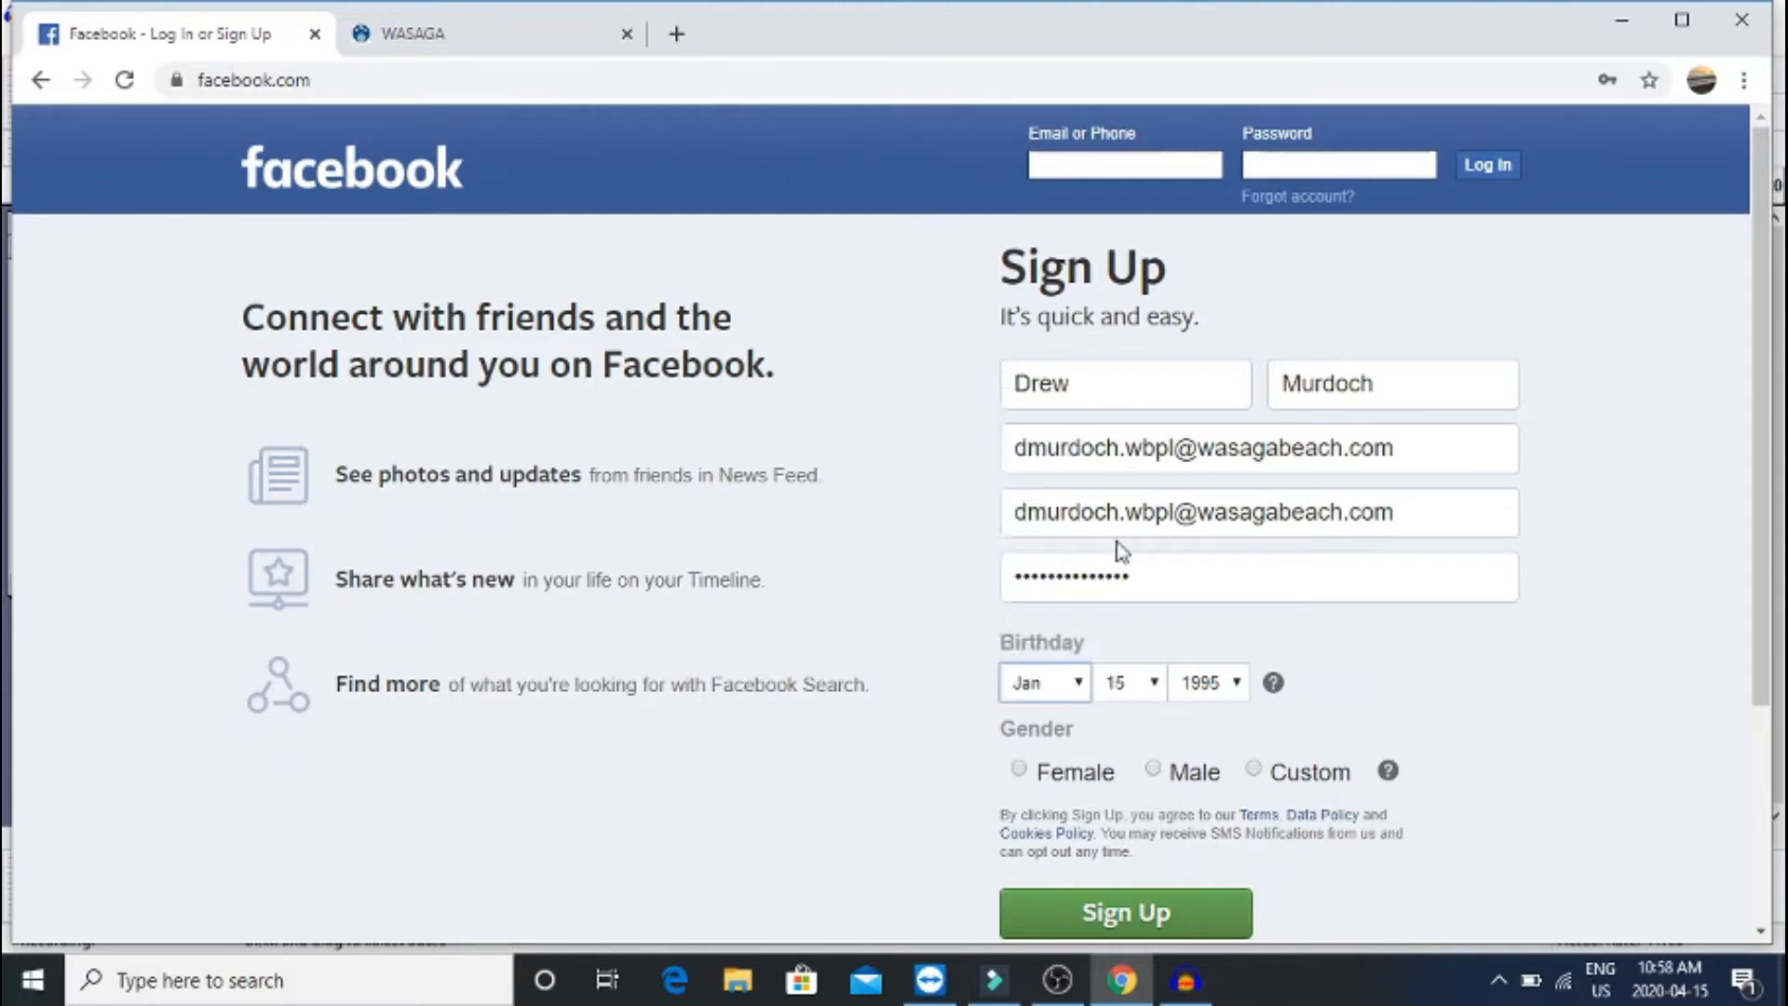
click(1156, 697)
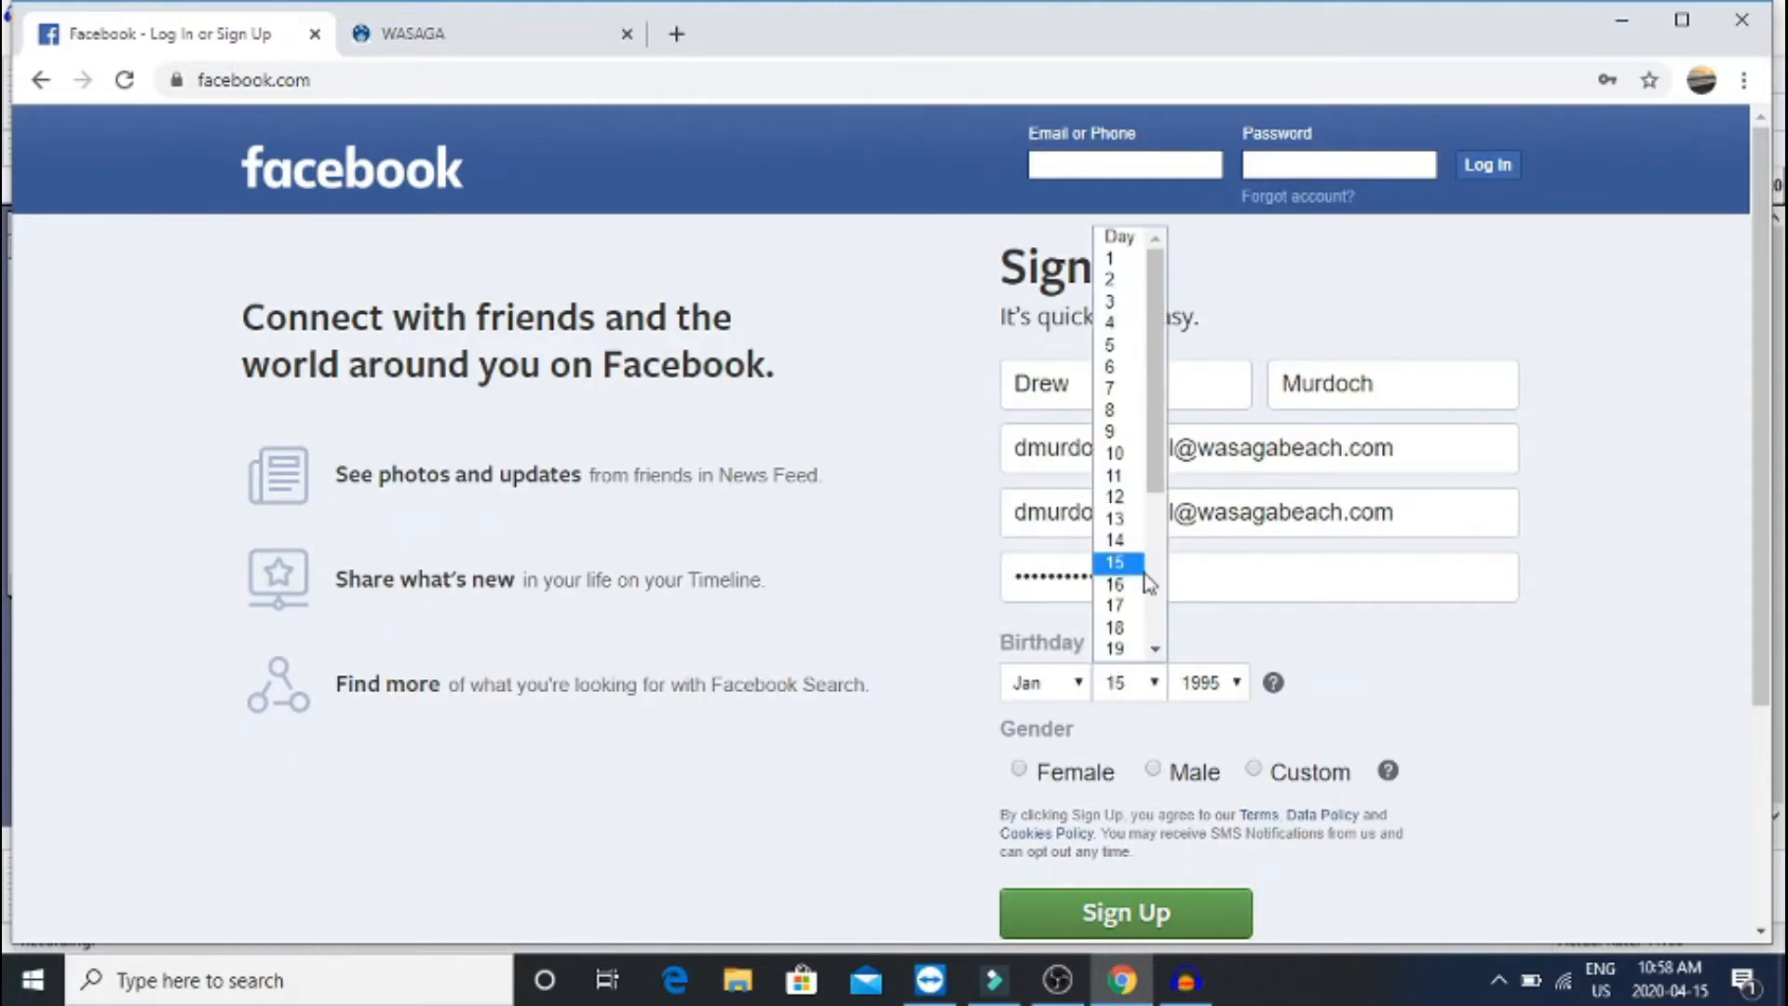
click(1114, 396)
click(1235, 694)
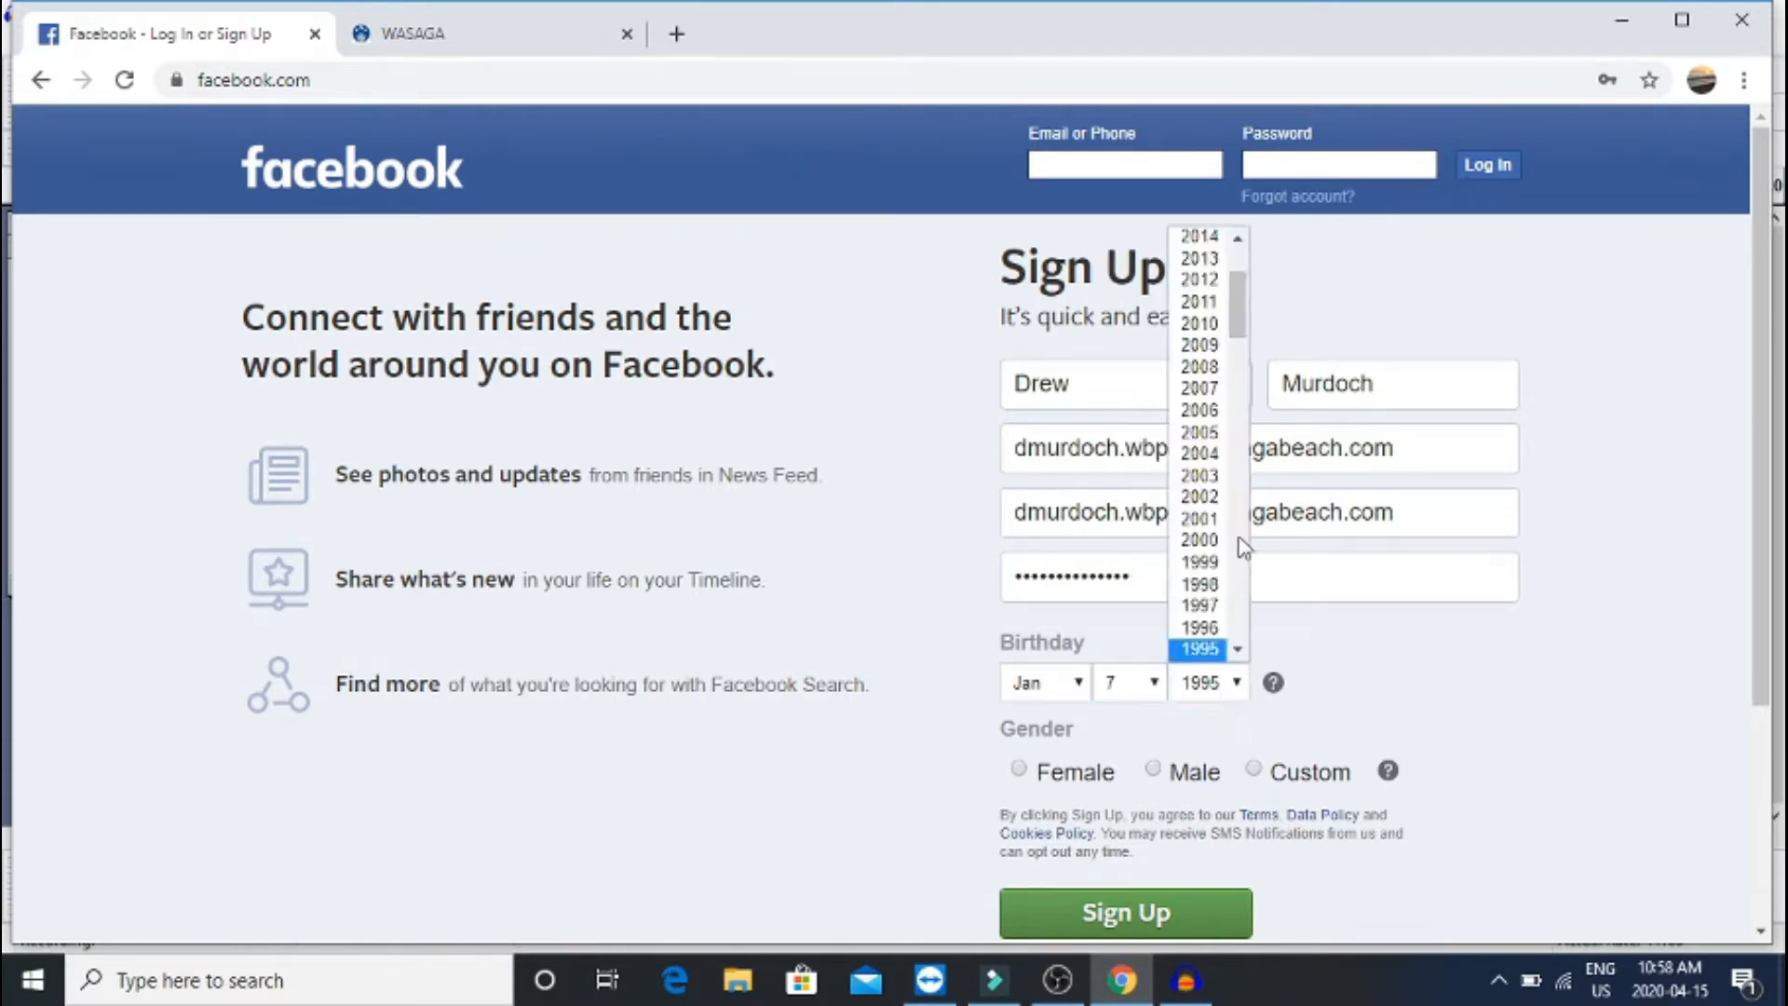
scroll(1227, 651, down, 1)
click(1206, 627)
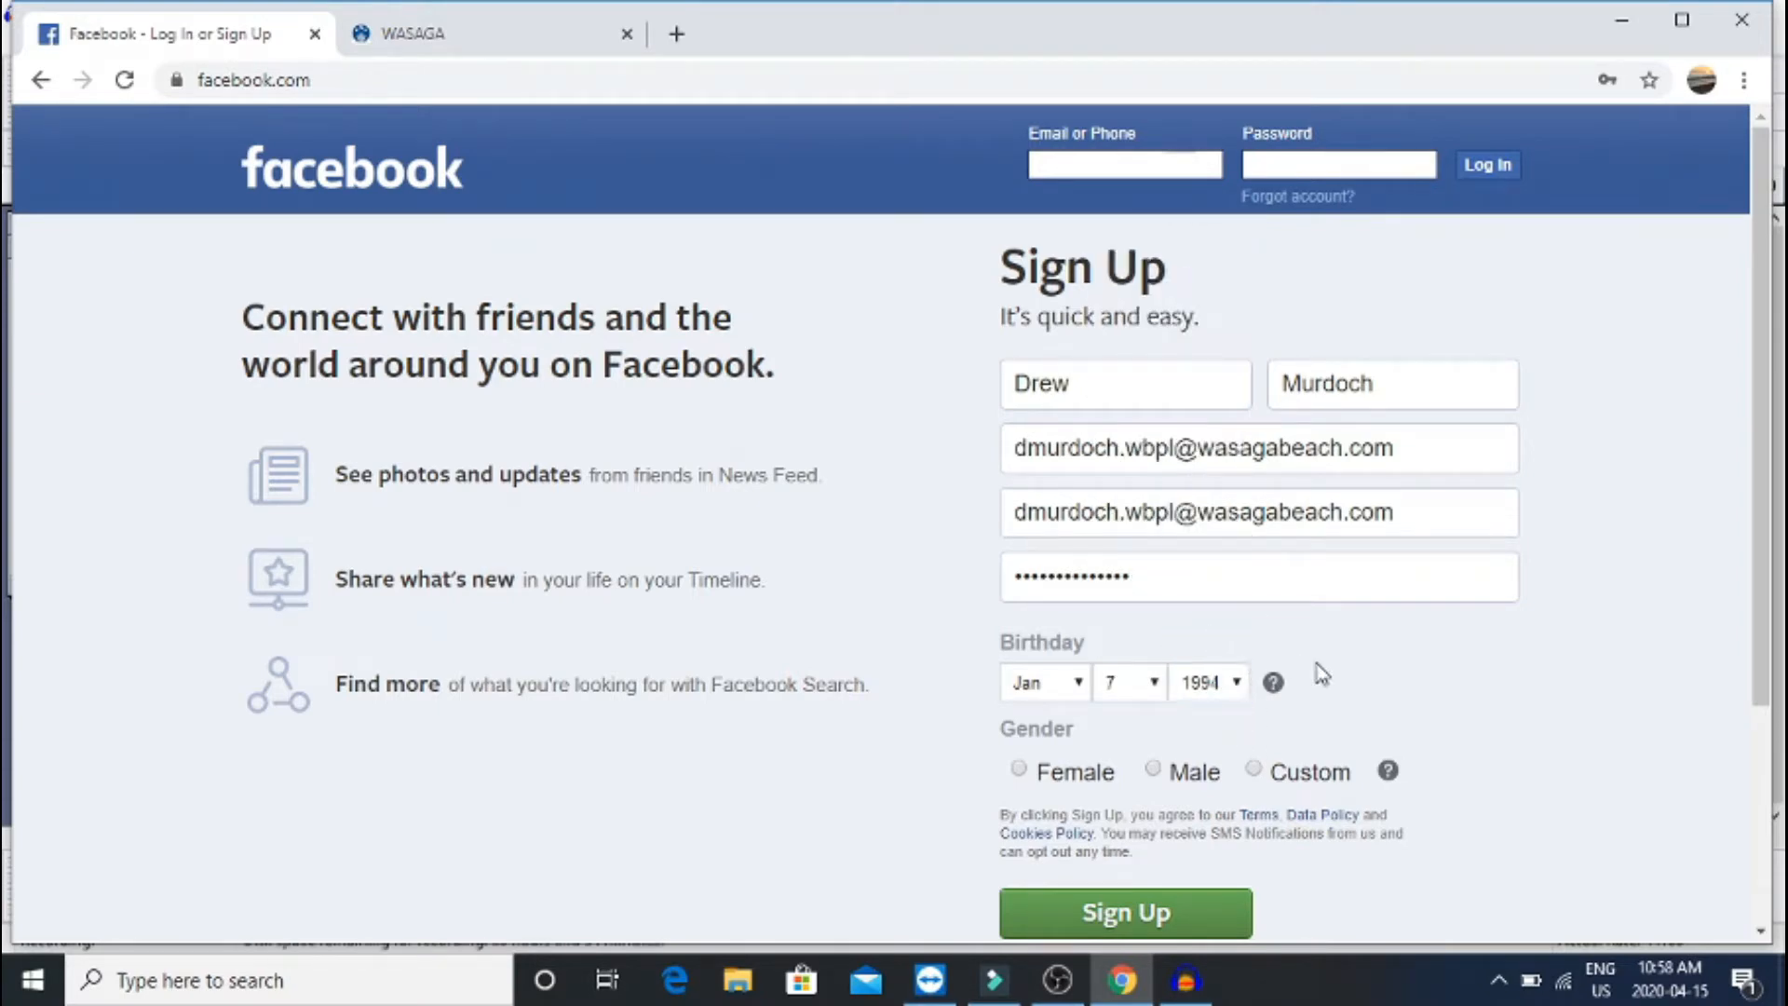
Set gender to Male and submit the completed sign-up form
click(1018, 769)
scroll(1017, 790, down, 3)
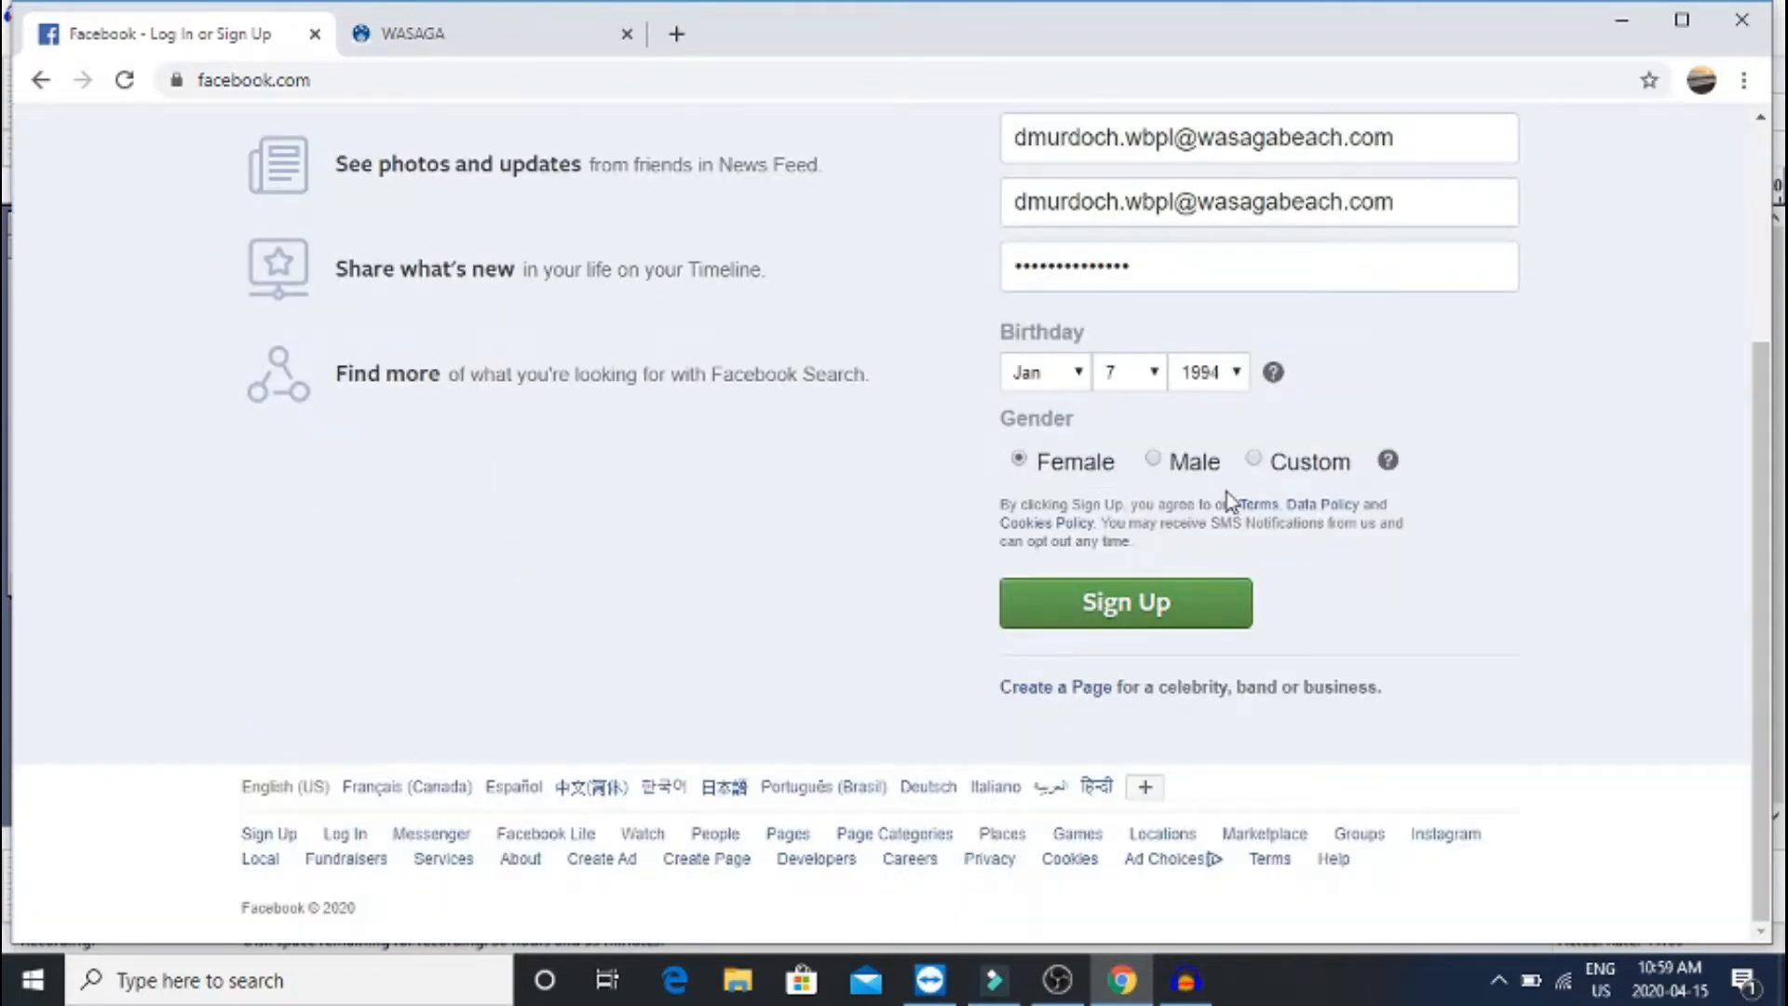
click(1300, 477)
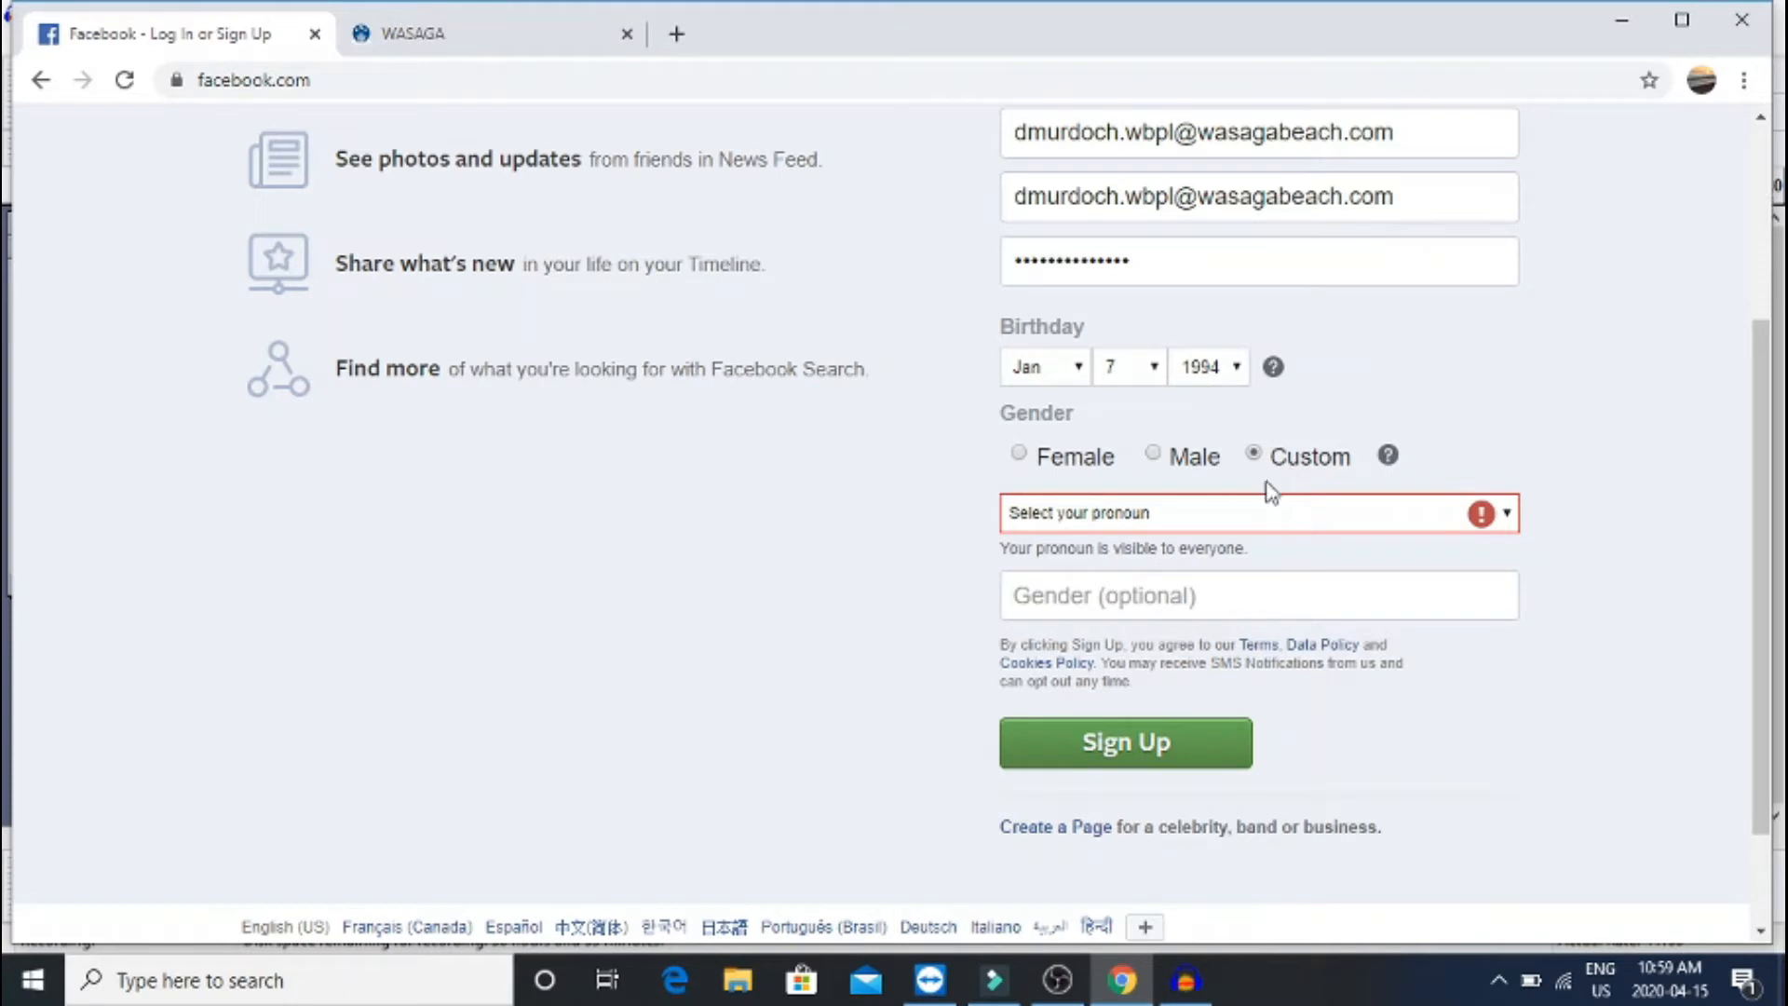
click(1240, 513)
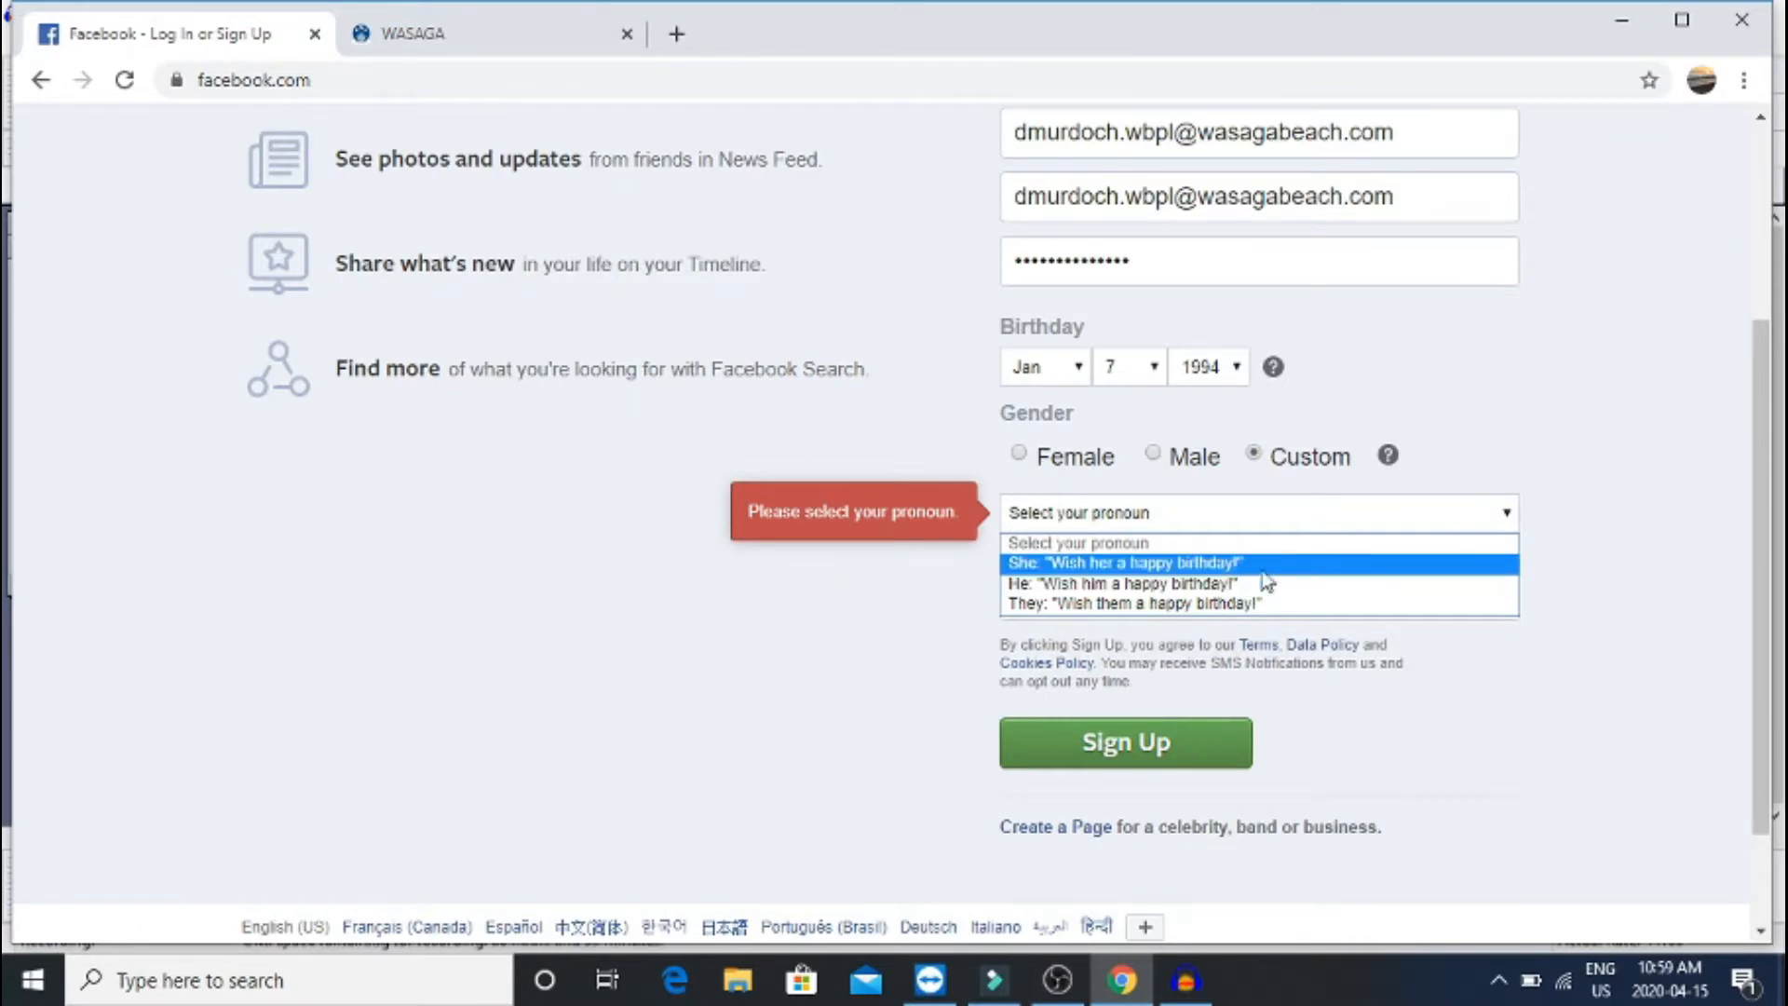
click(1544, 587)
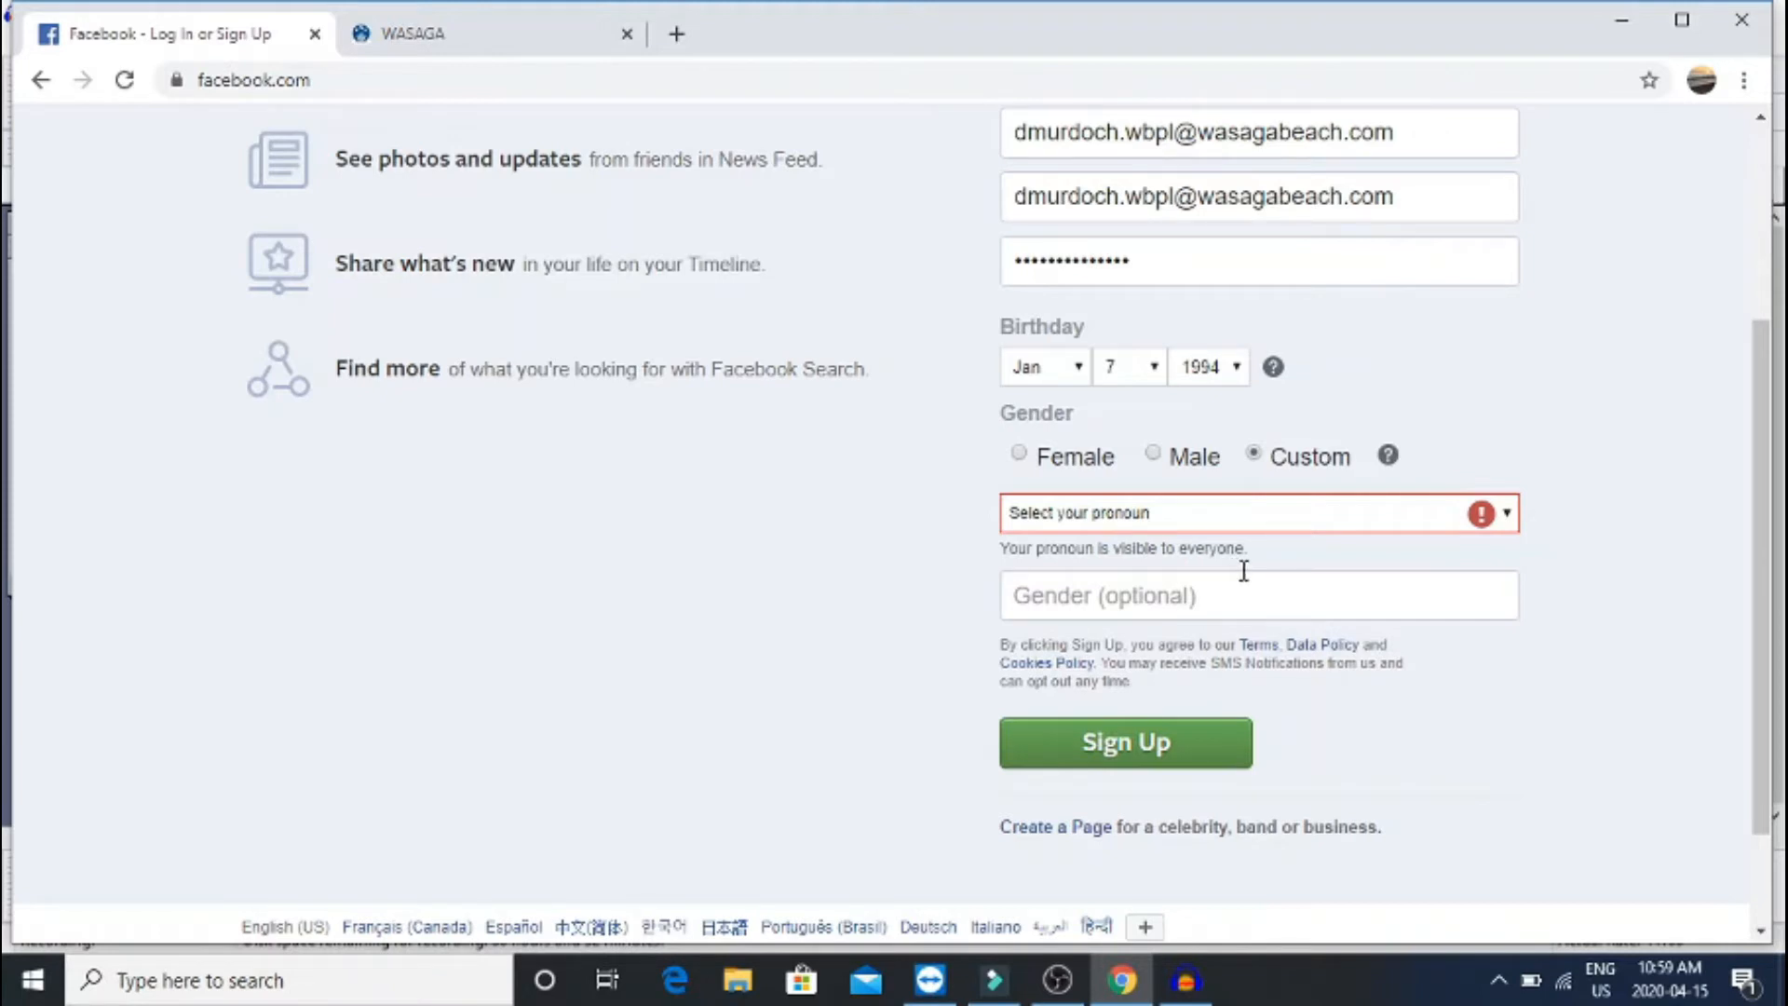
click(1158, 458)
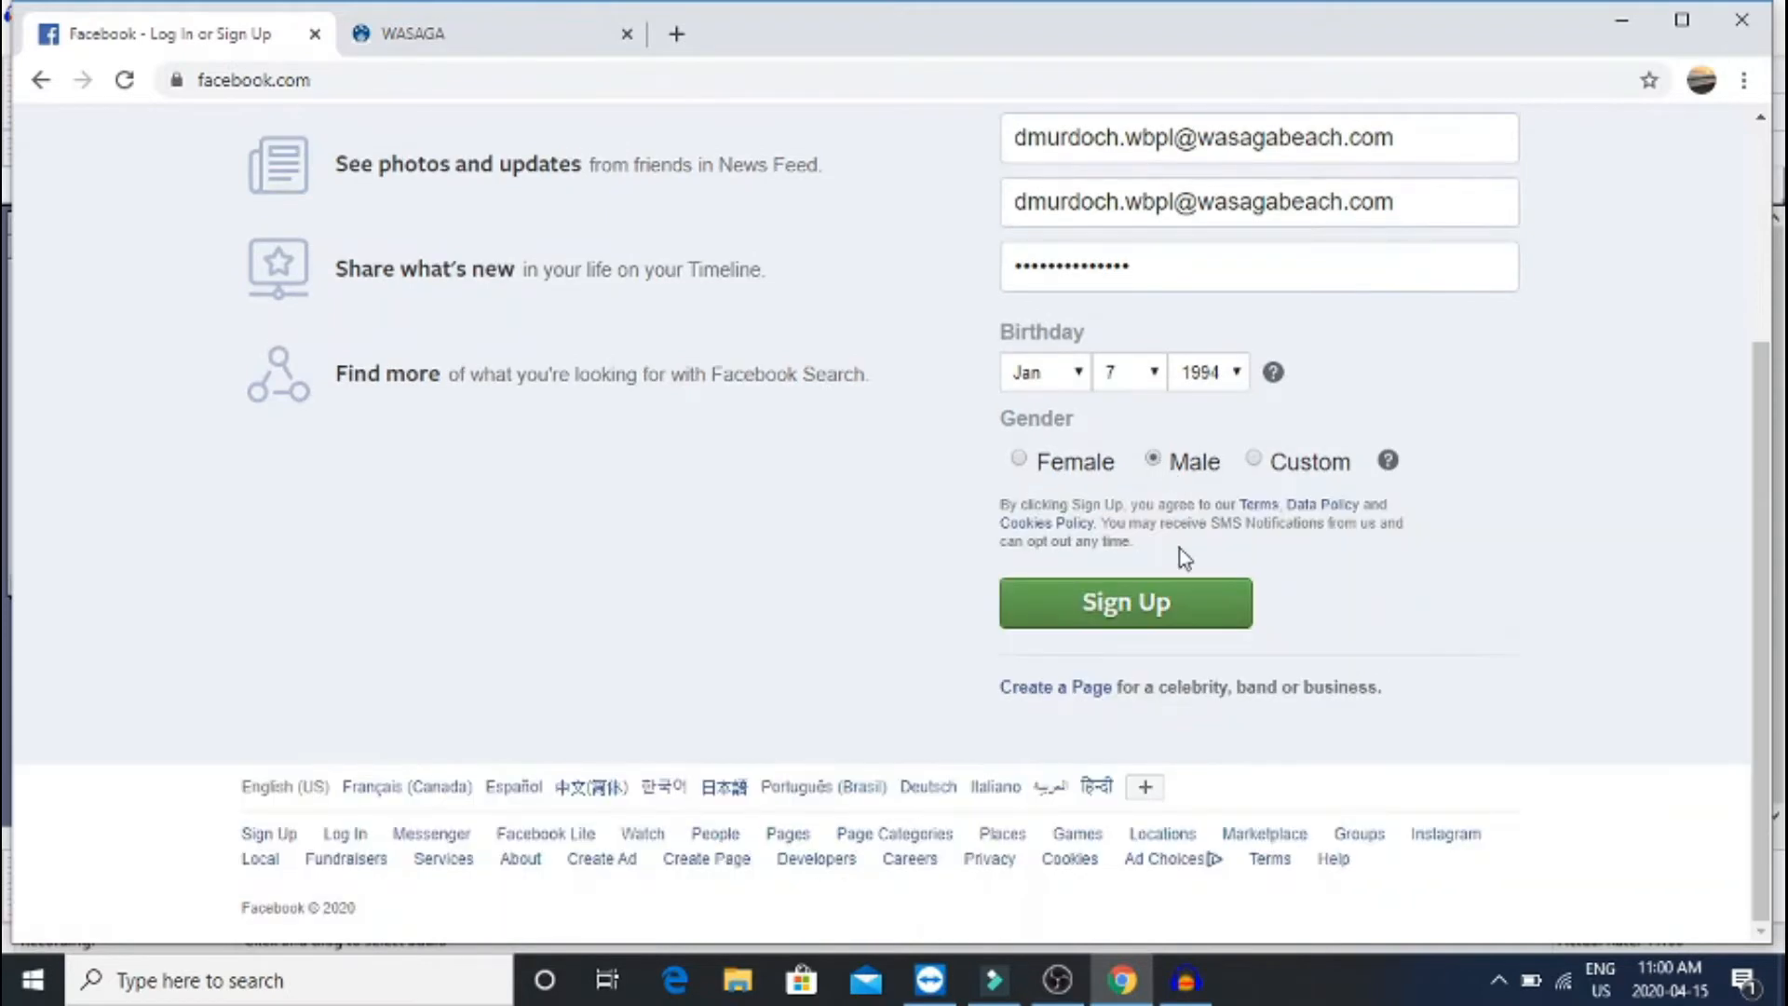
click(1175, 622)
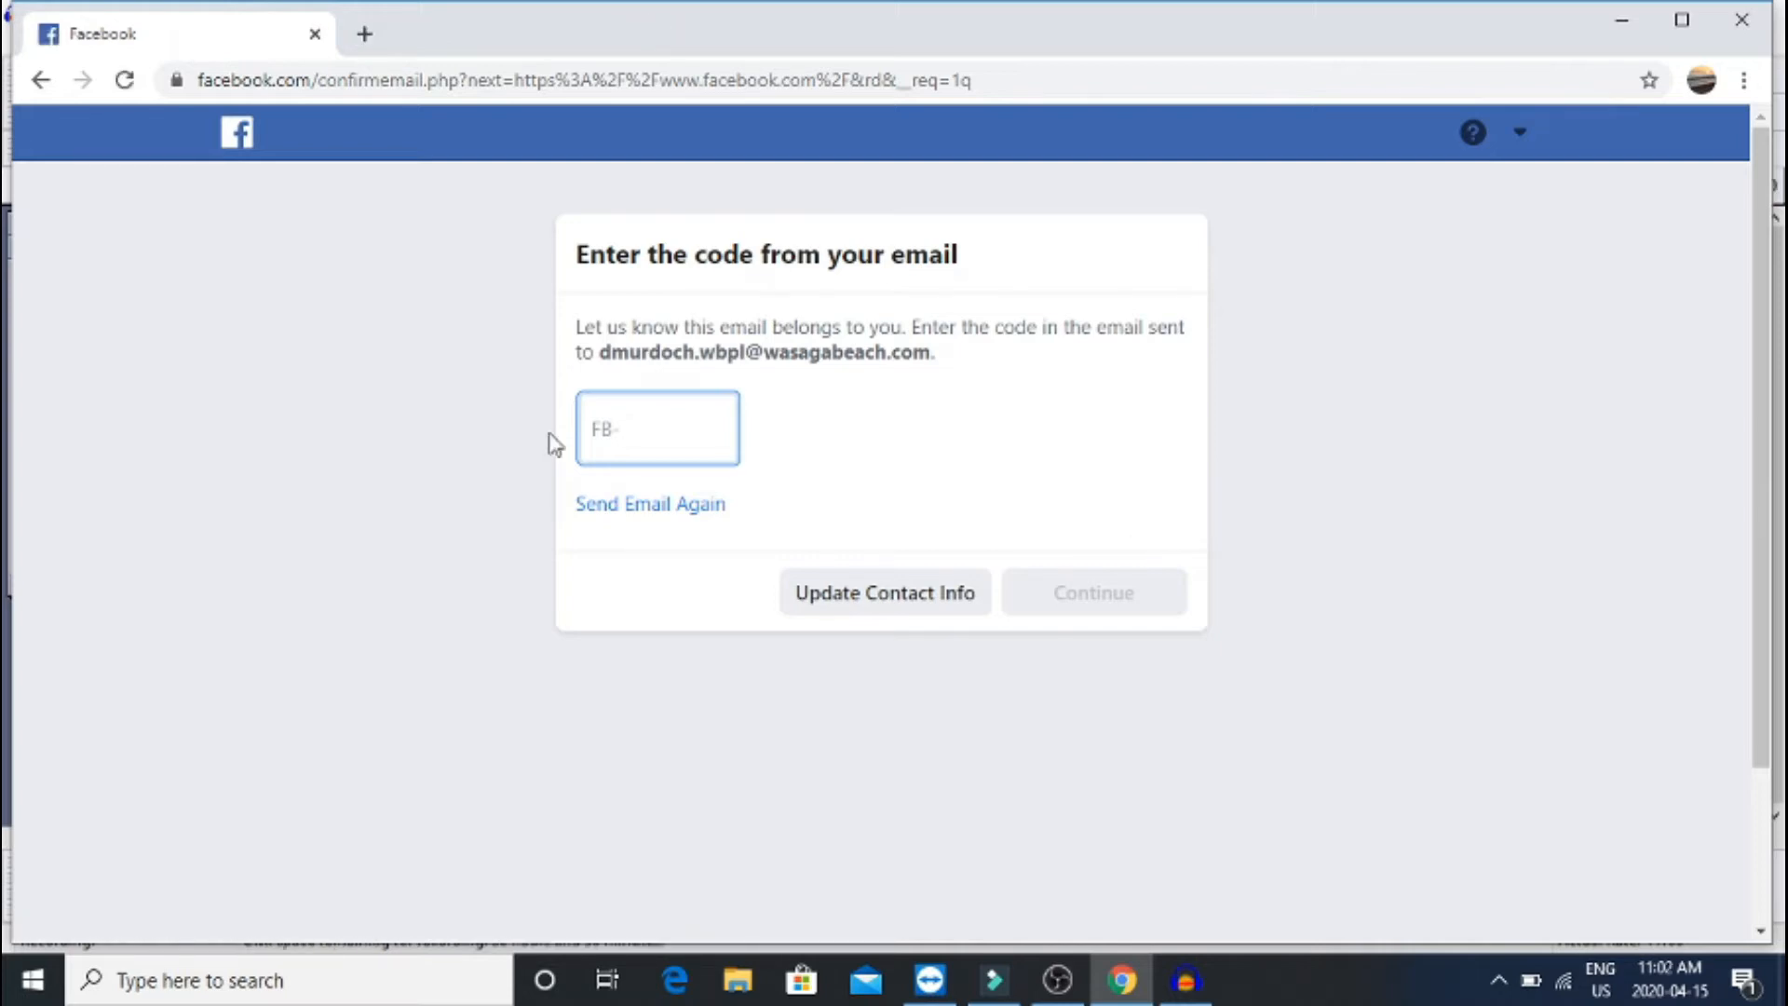
Type the emailed confirmation code into the FB- code box
text(12)
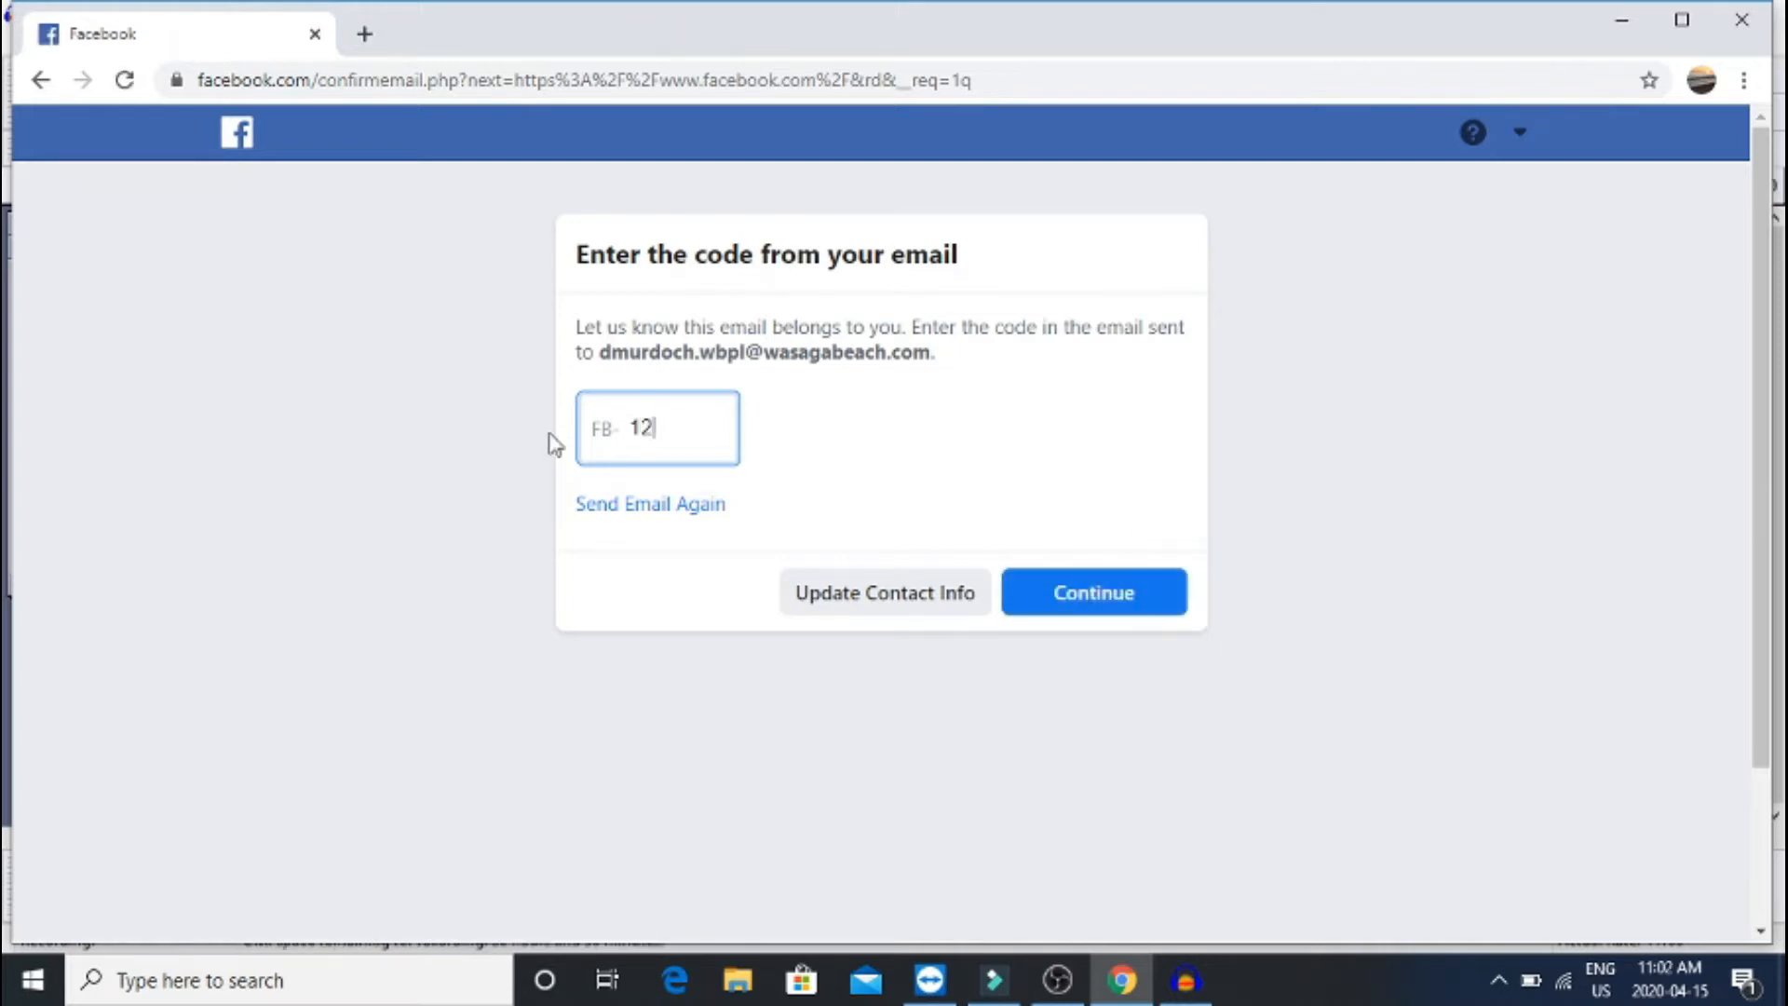
text(345)
Submit the confirmation code and look through the Welcome to Facebook checklist page
key(Return)
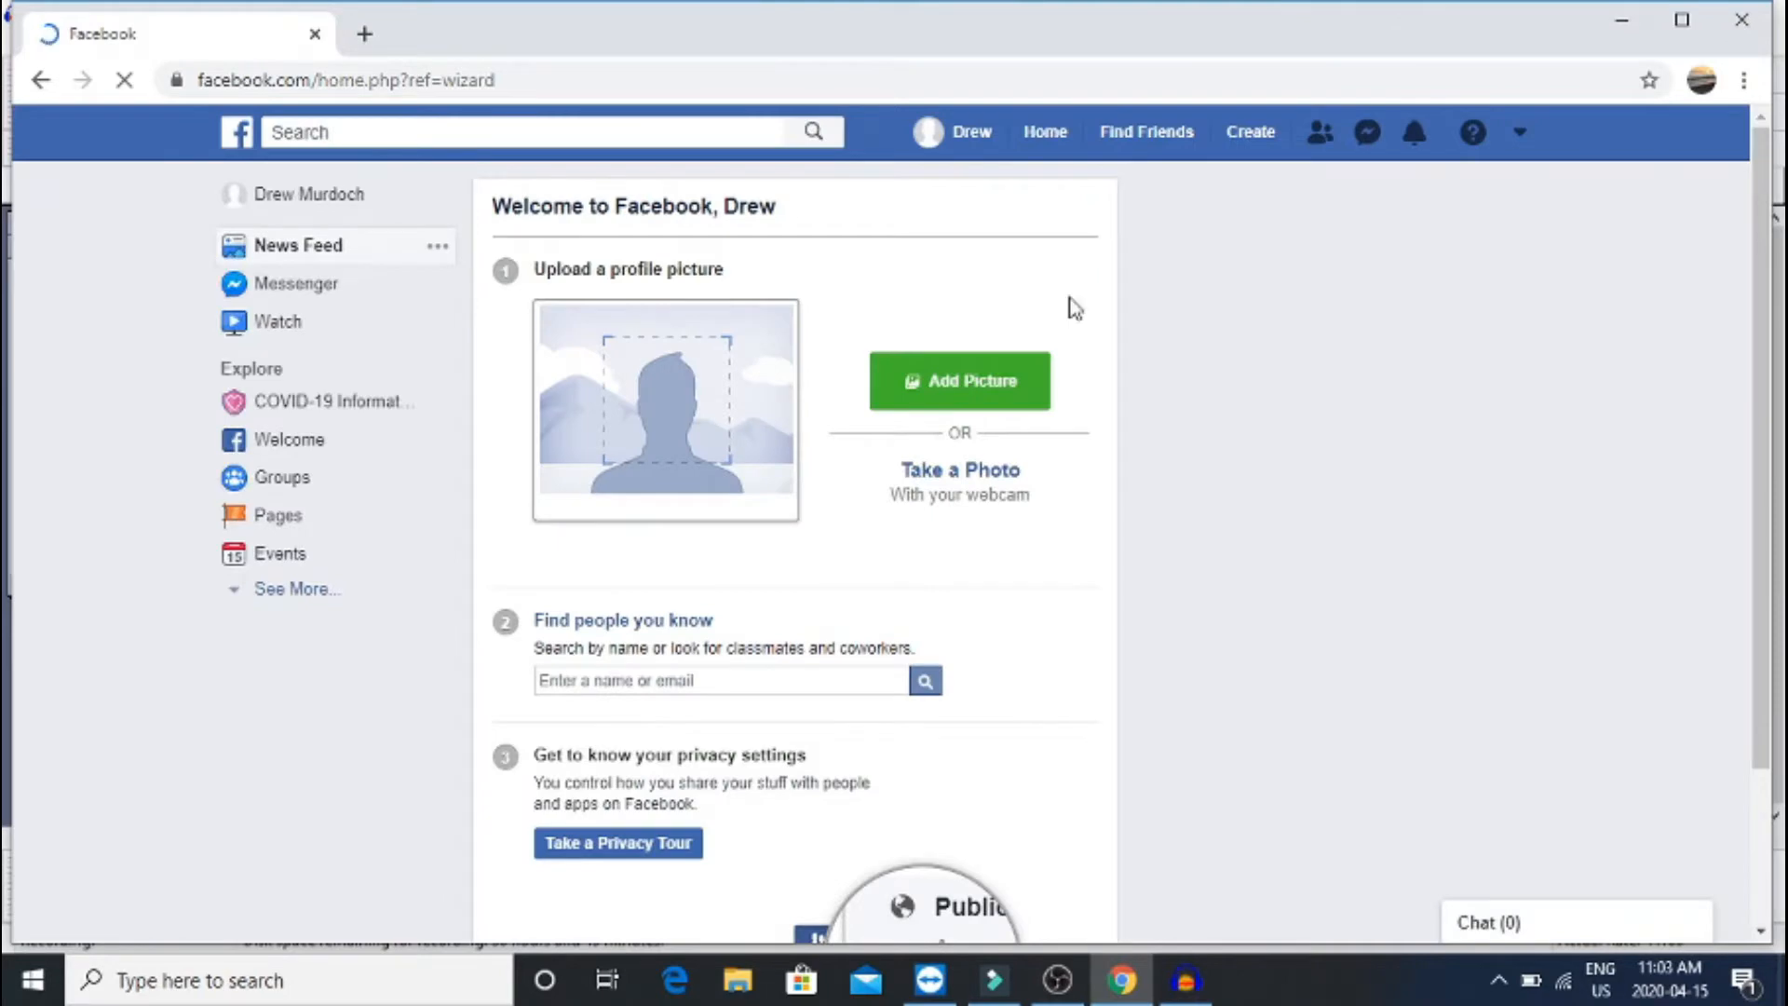
scroll(1208, 596, down, 2)
scroll(1208, 596, down, 1)
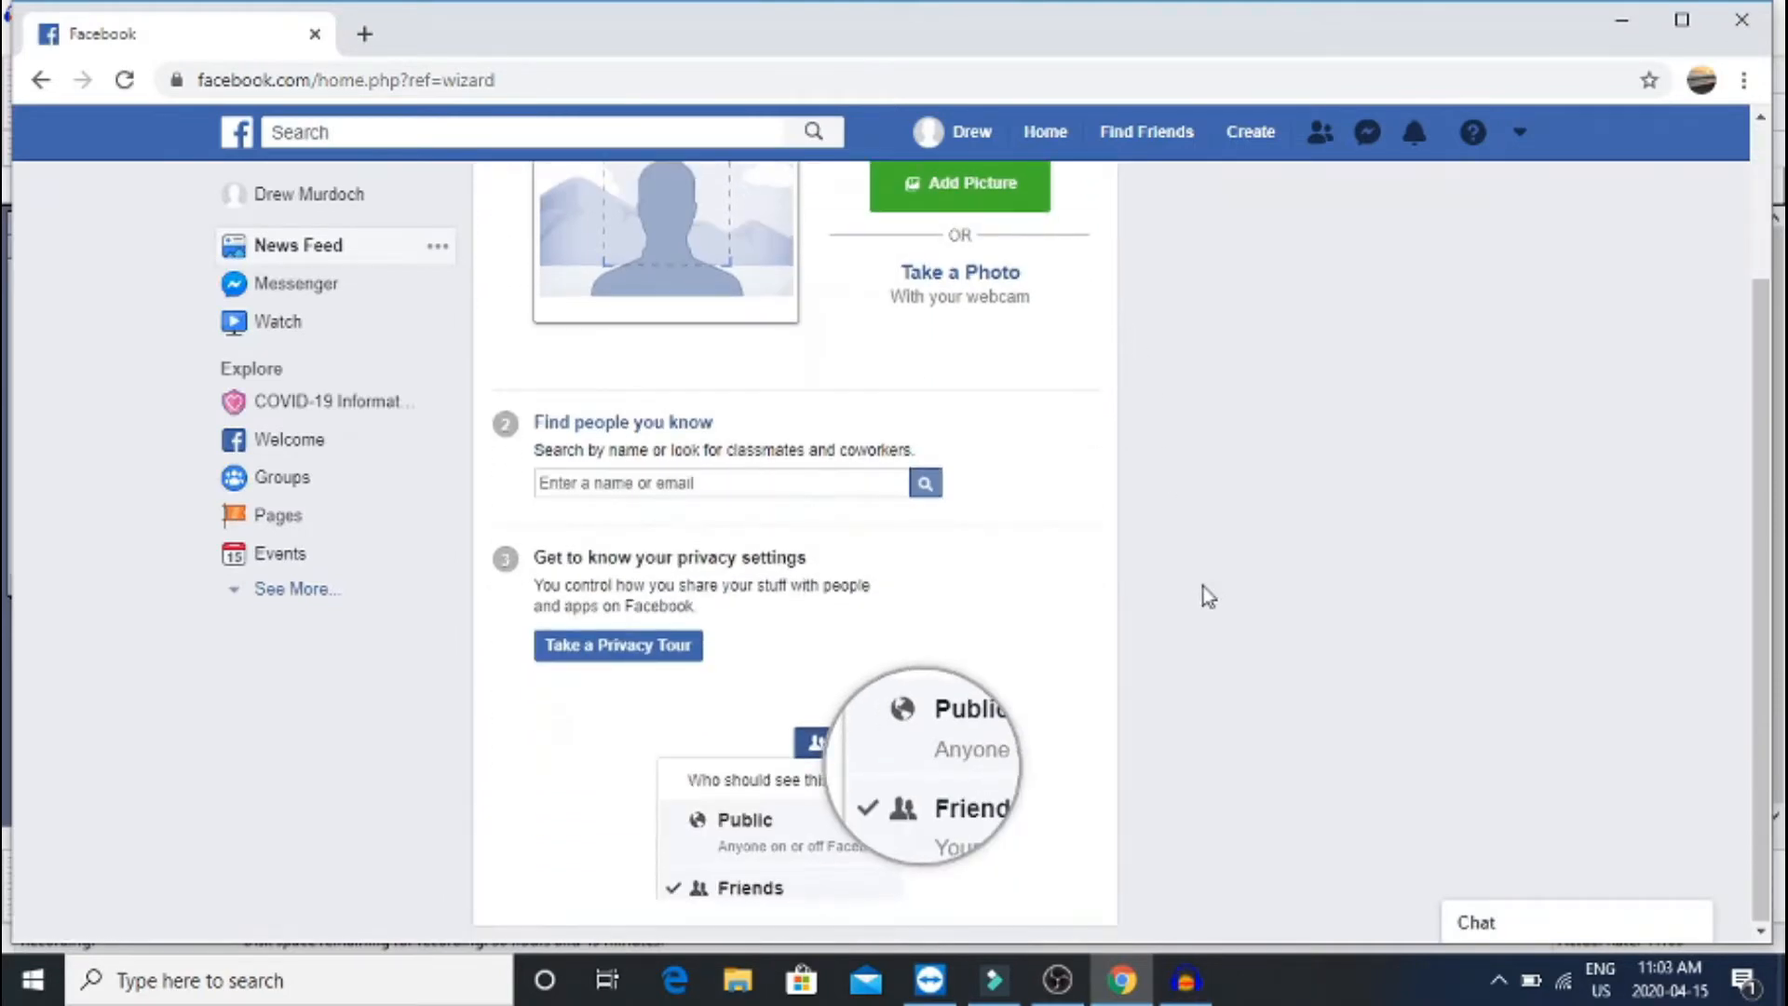
scroll(1202, 587, up, 3)
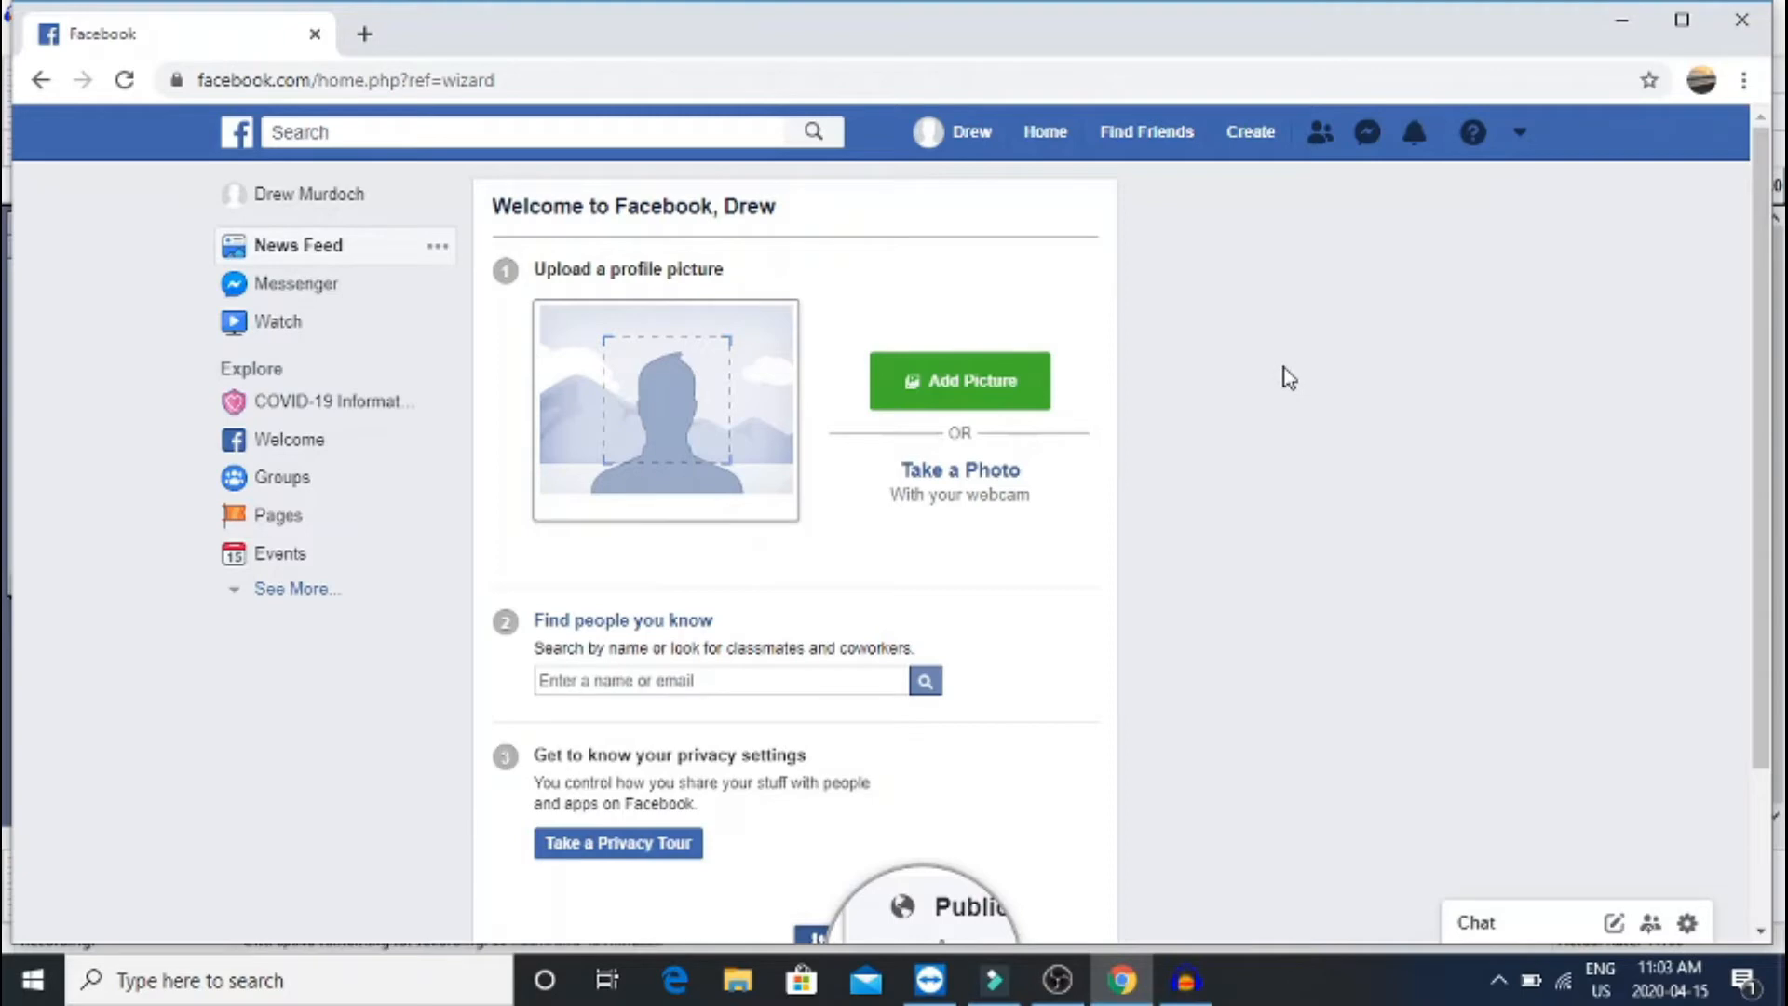
scroll(1288, 377, down, 2)
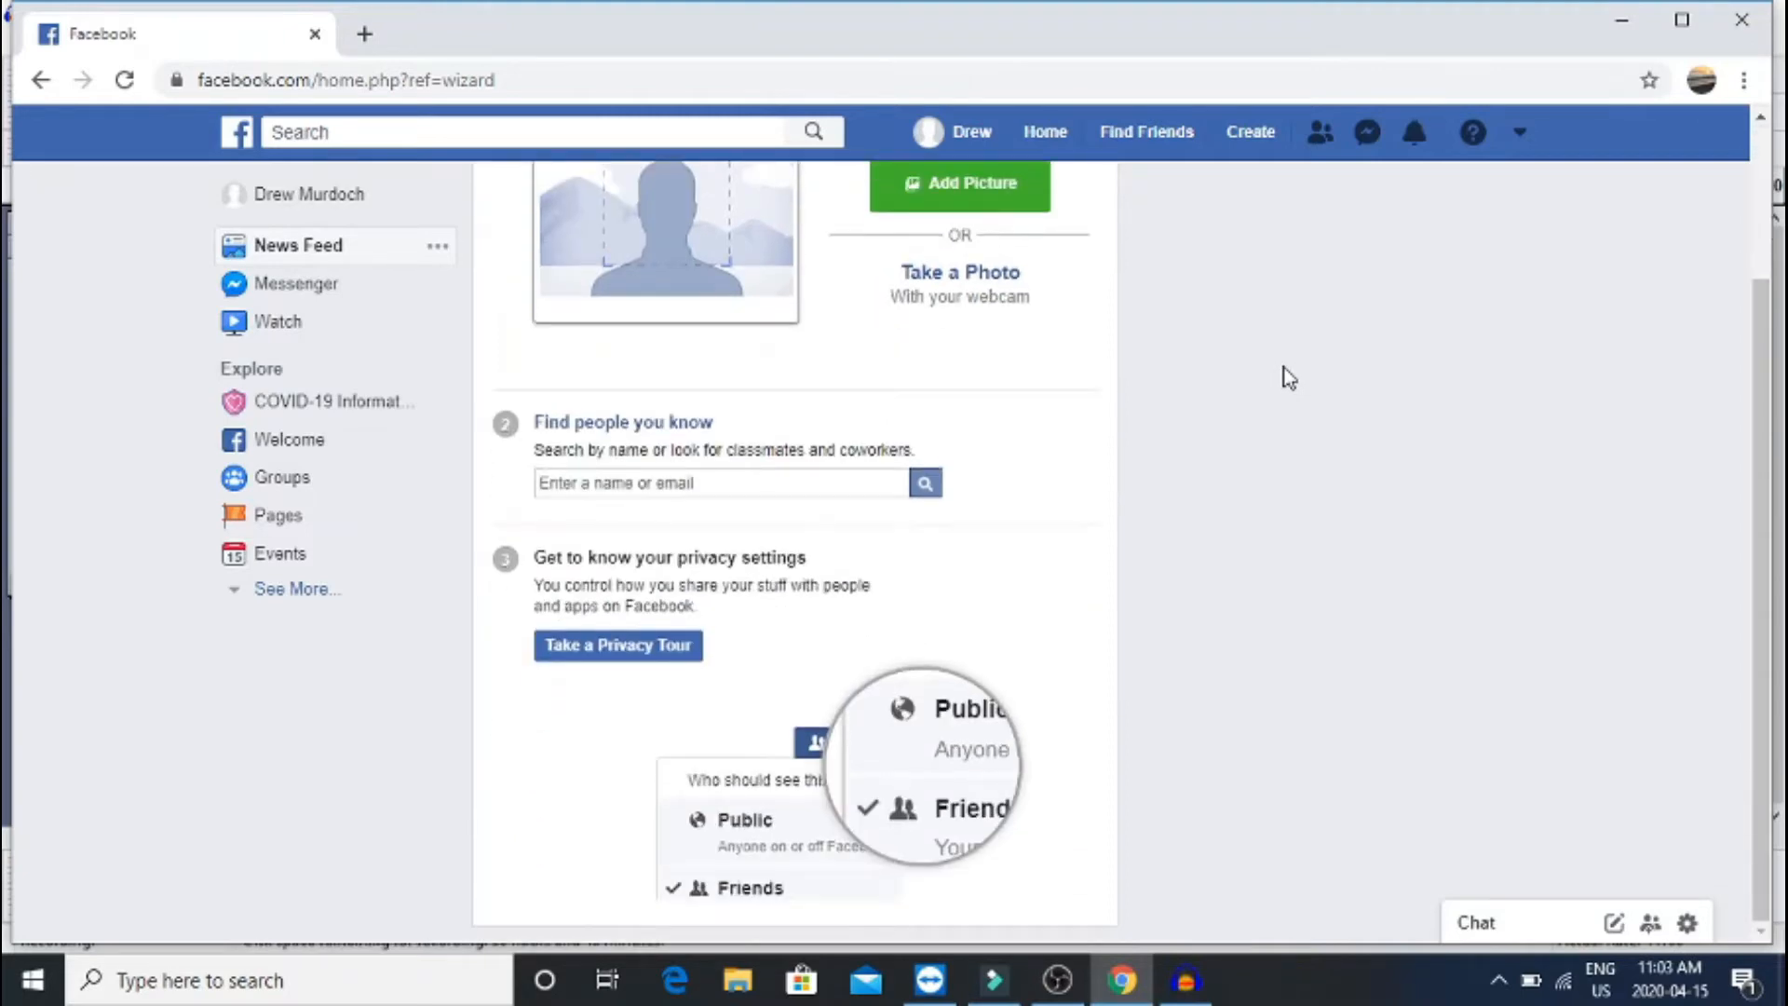
scroll(1289, 377, up, 2)
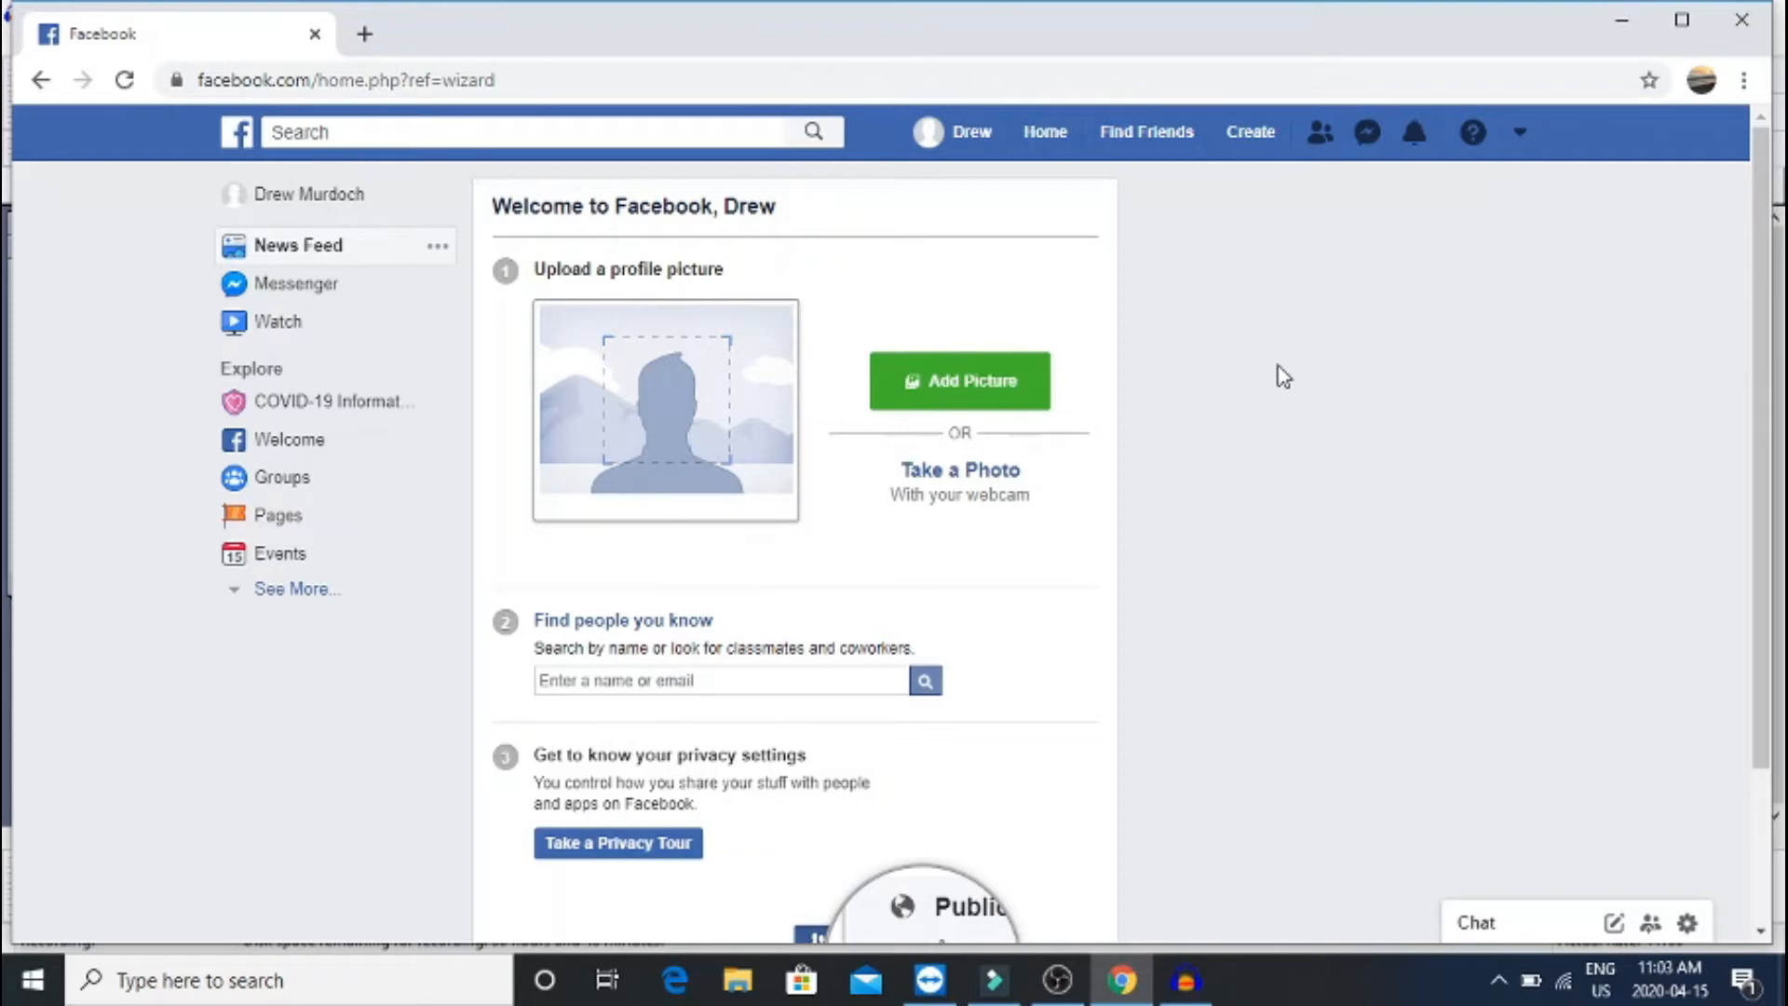
Try the webcam Take a Photo option with camera access, close it, and open the Add Picture file chooser
click(1013, 382)
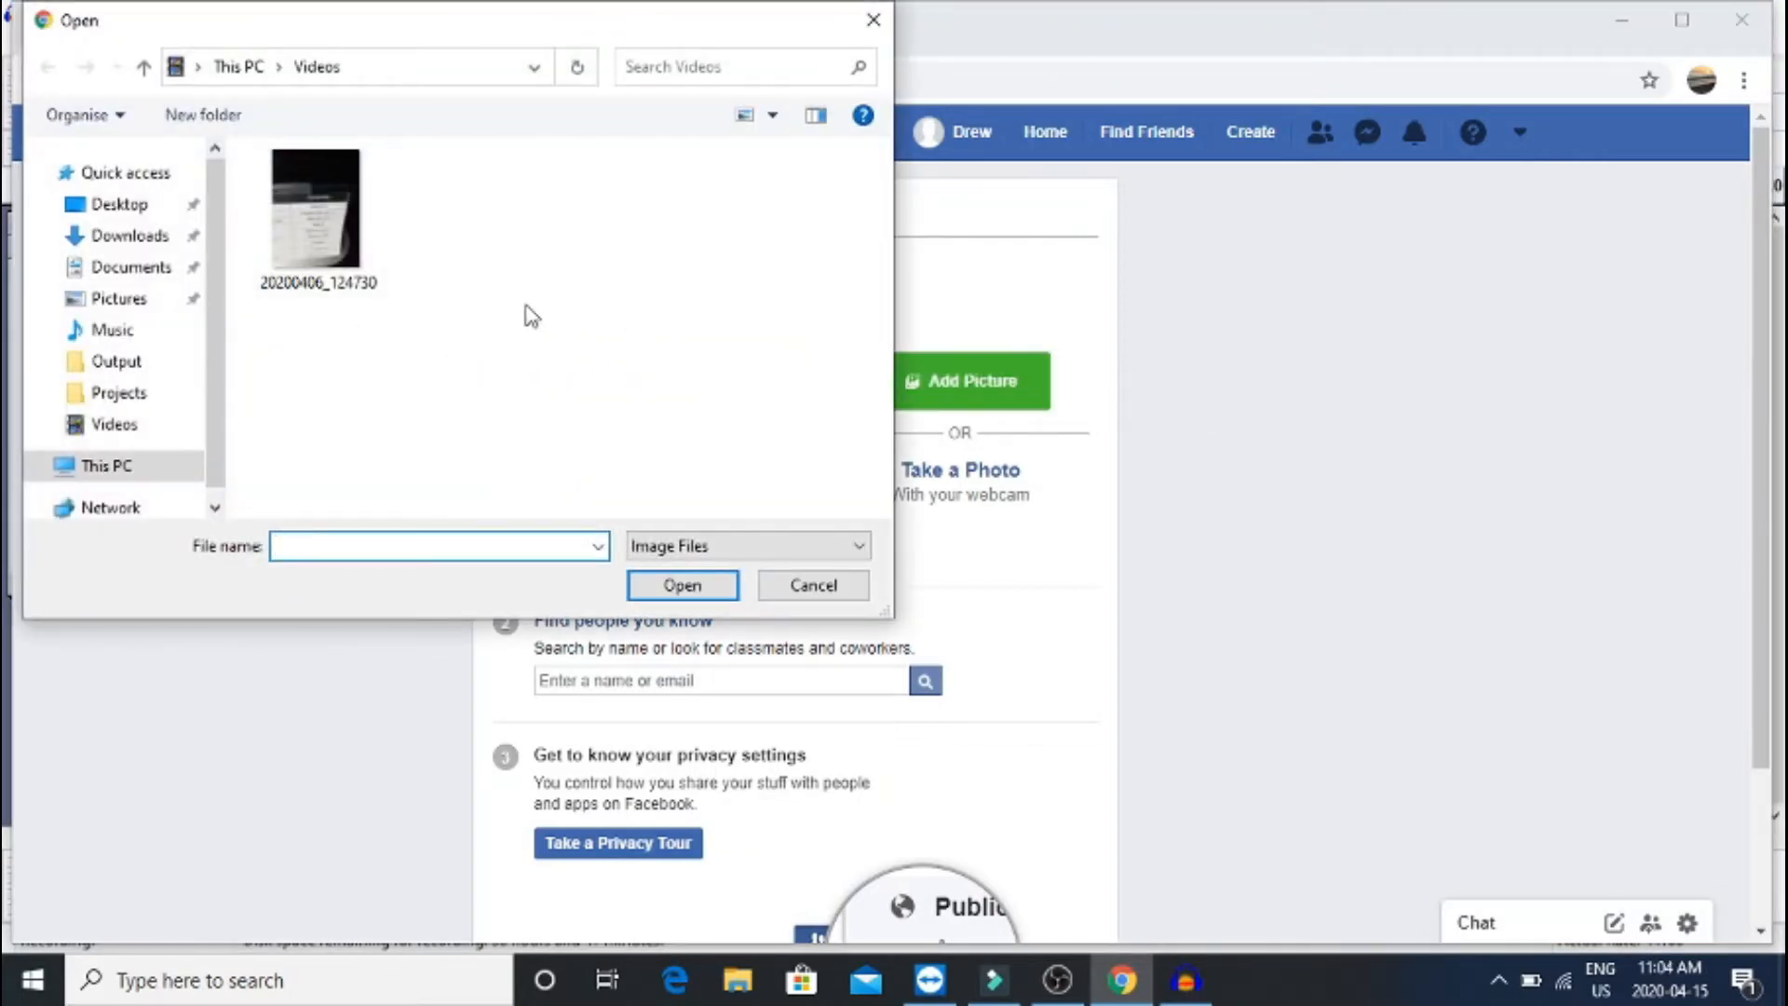
click(850, 585)
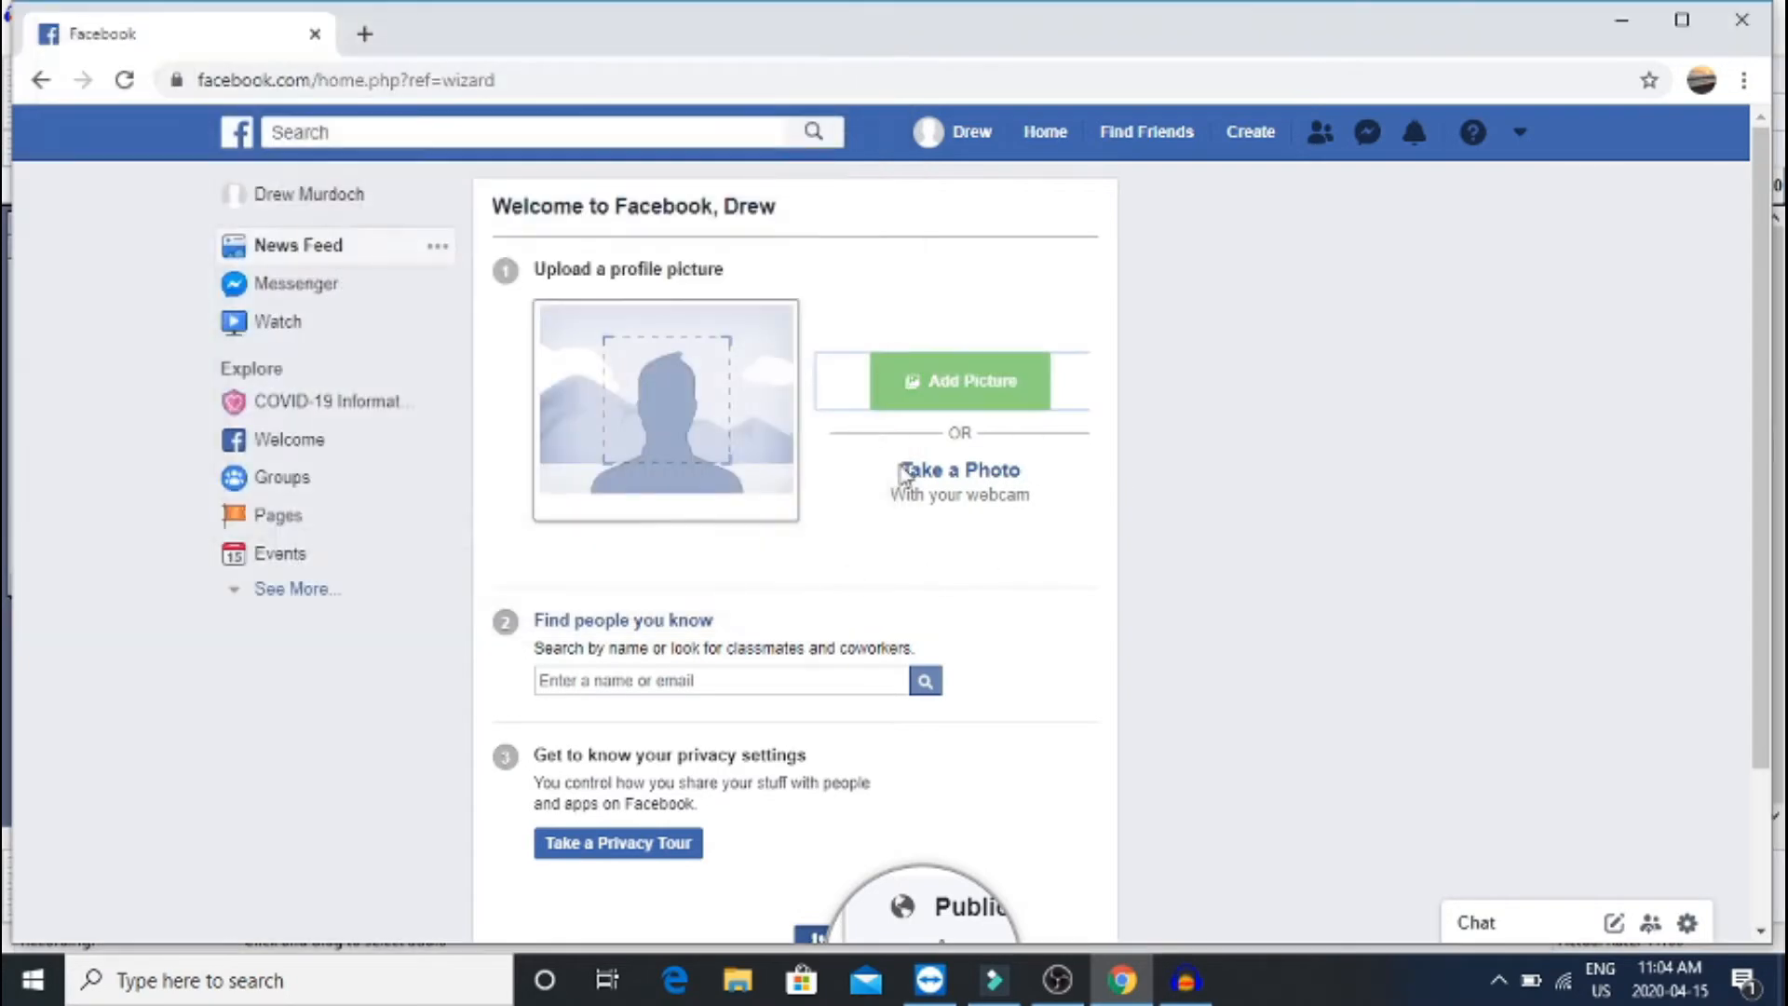
click(985, 477)
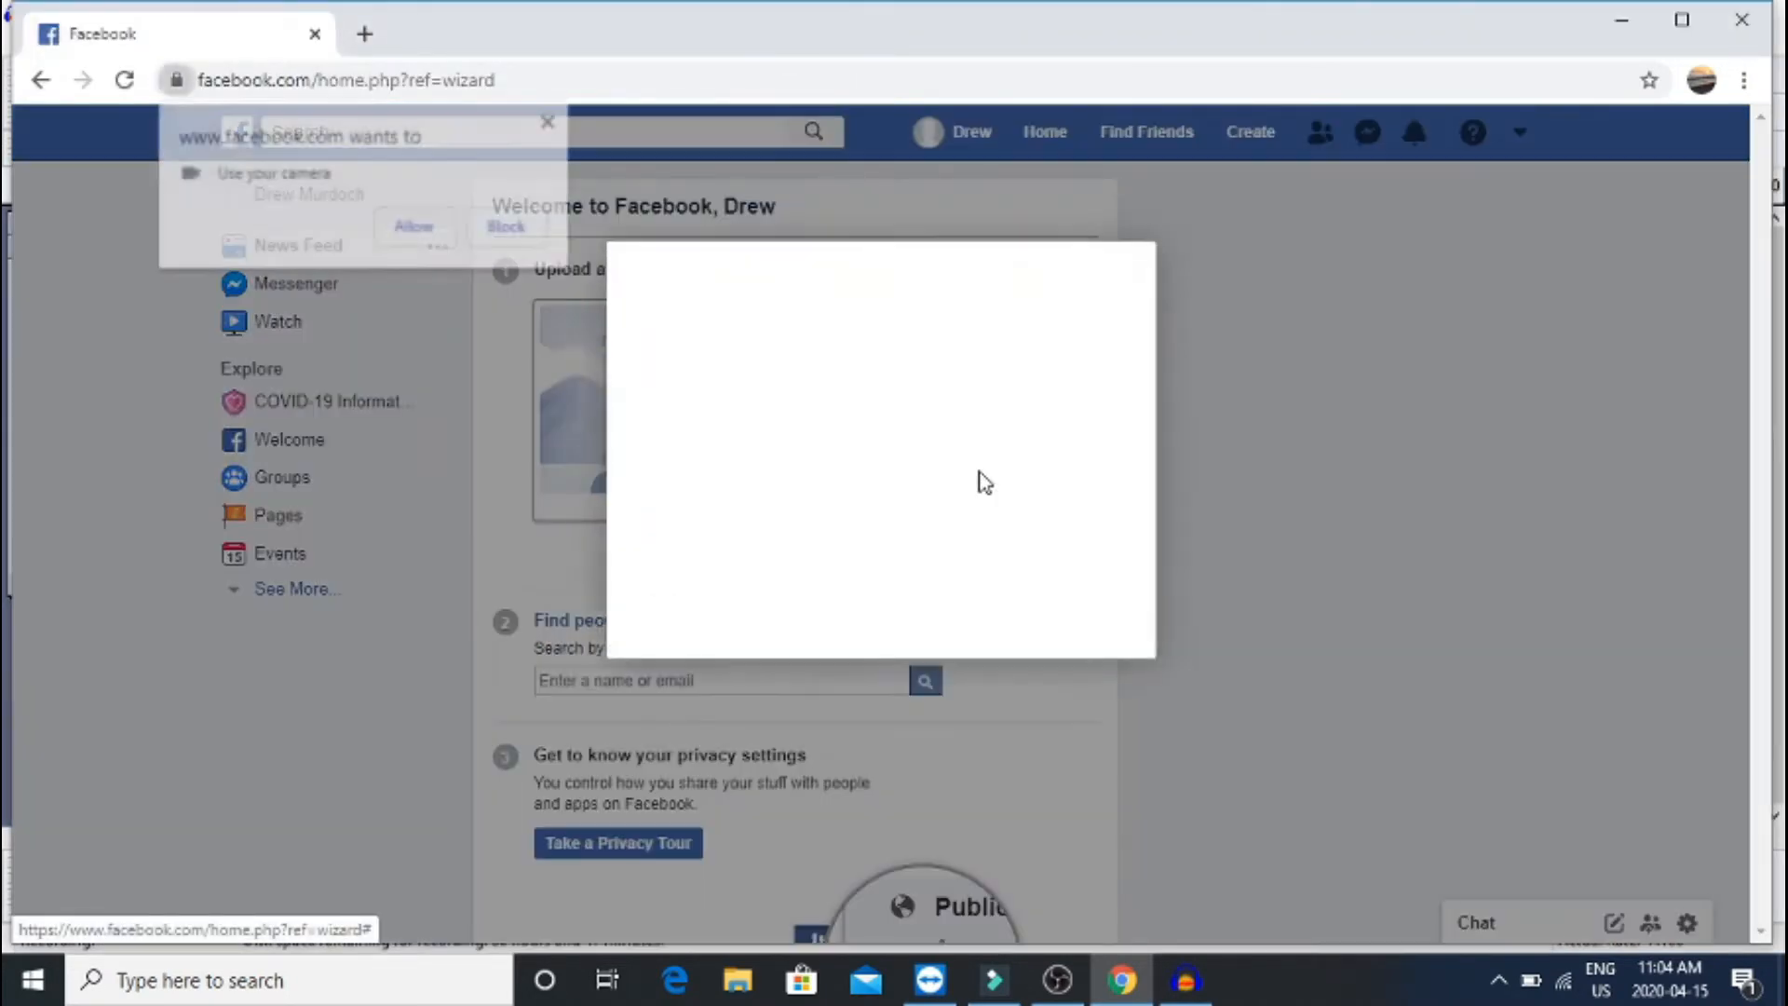
click(411, 227)
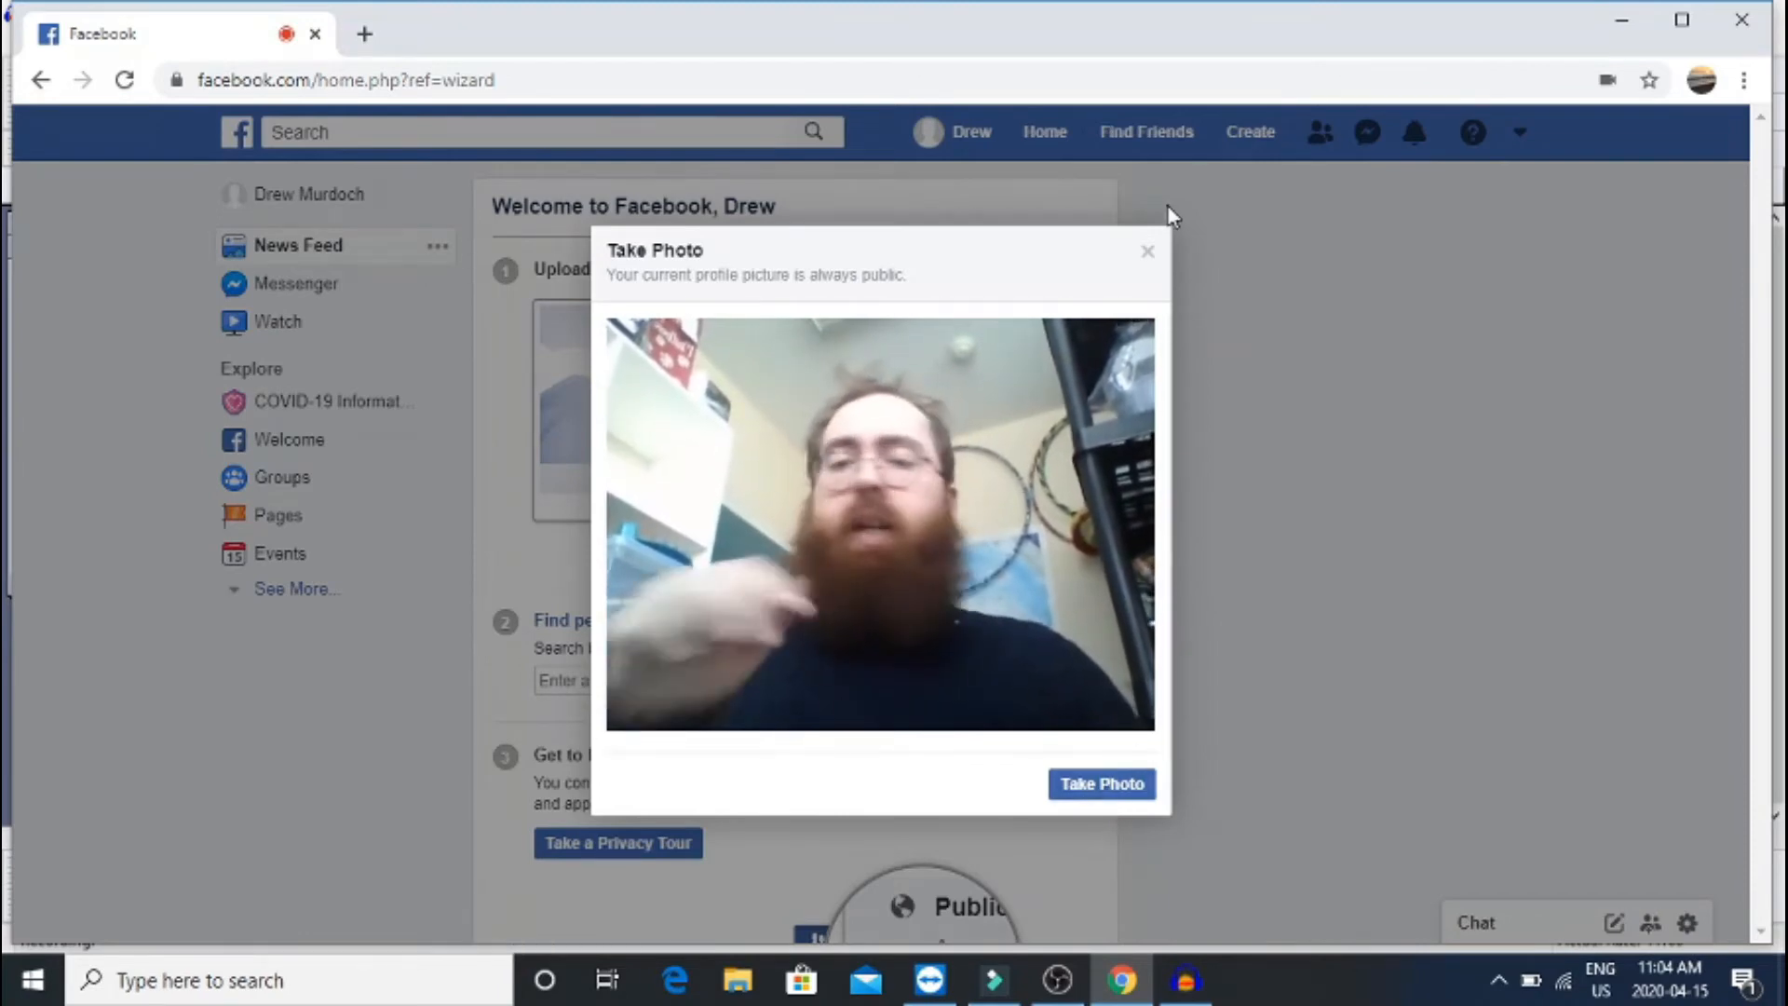
click(1149, 253)
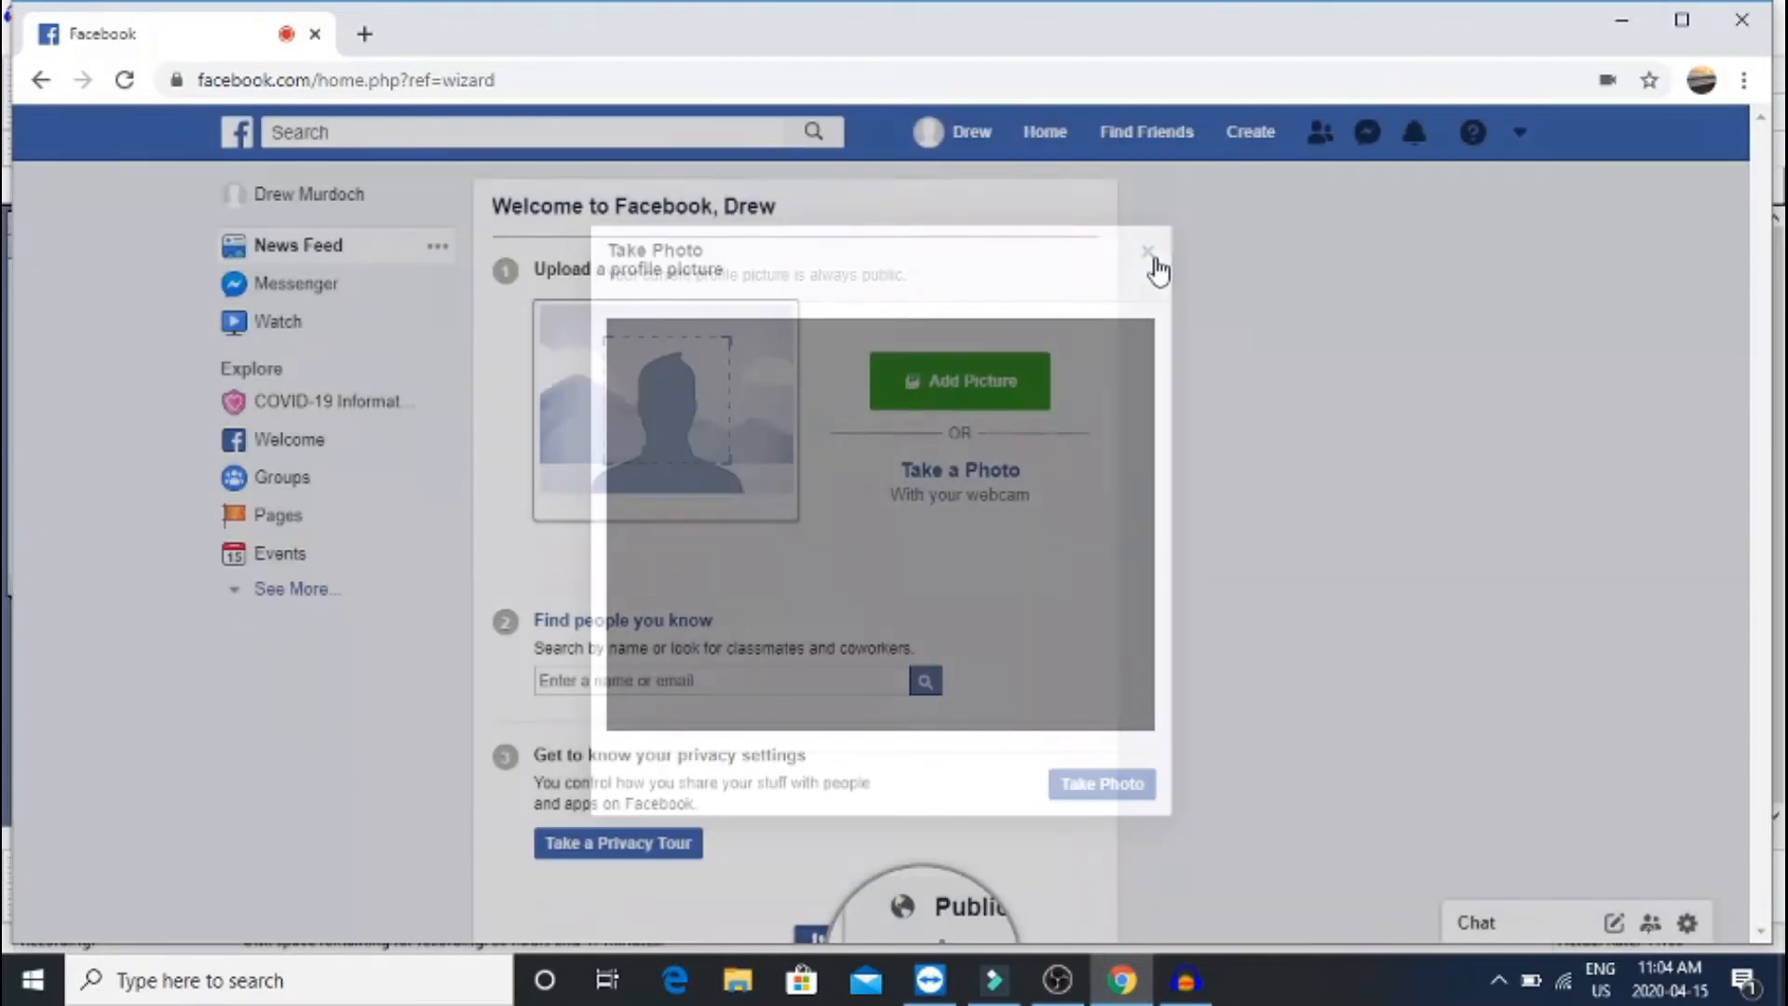
click(948, 385)
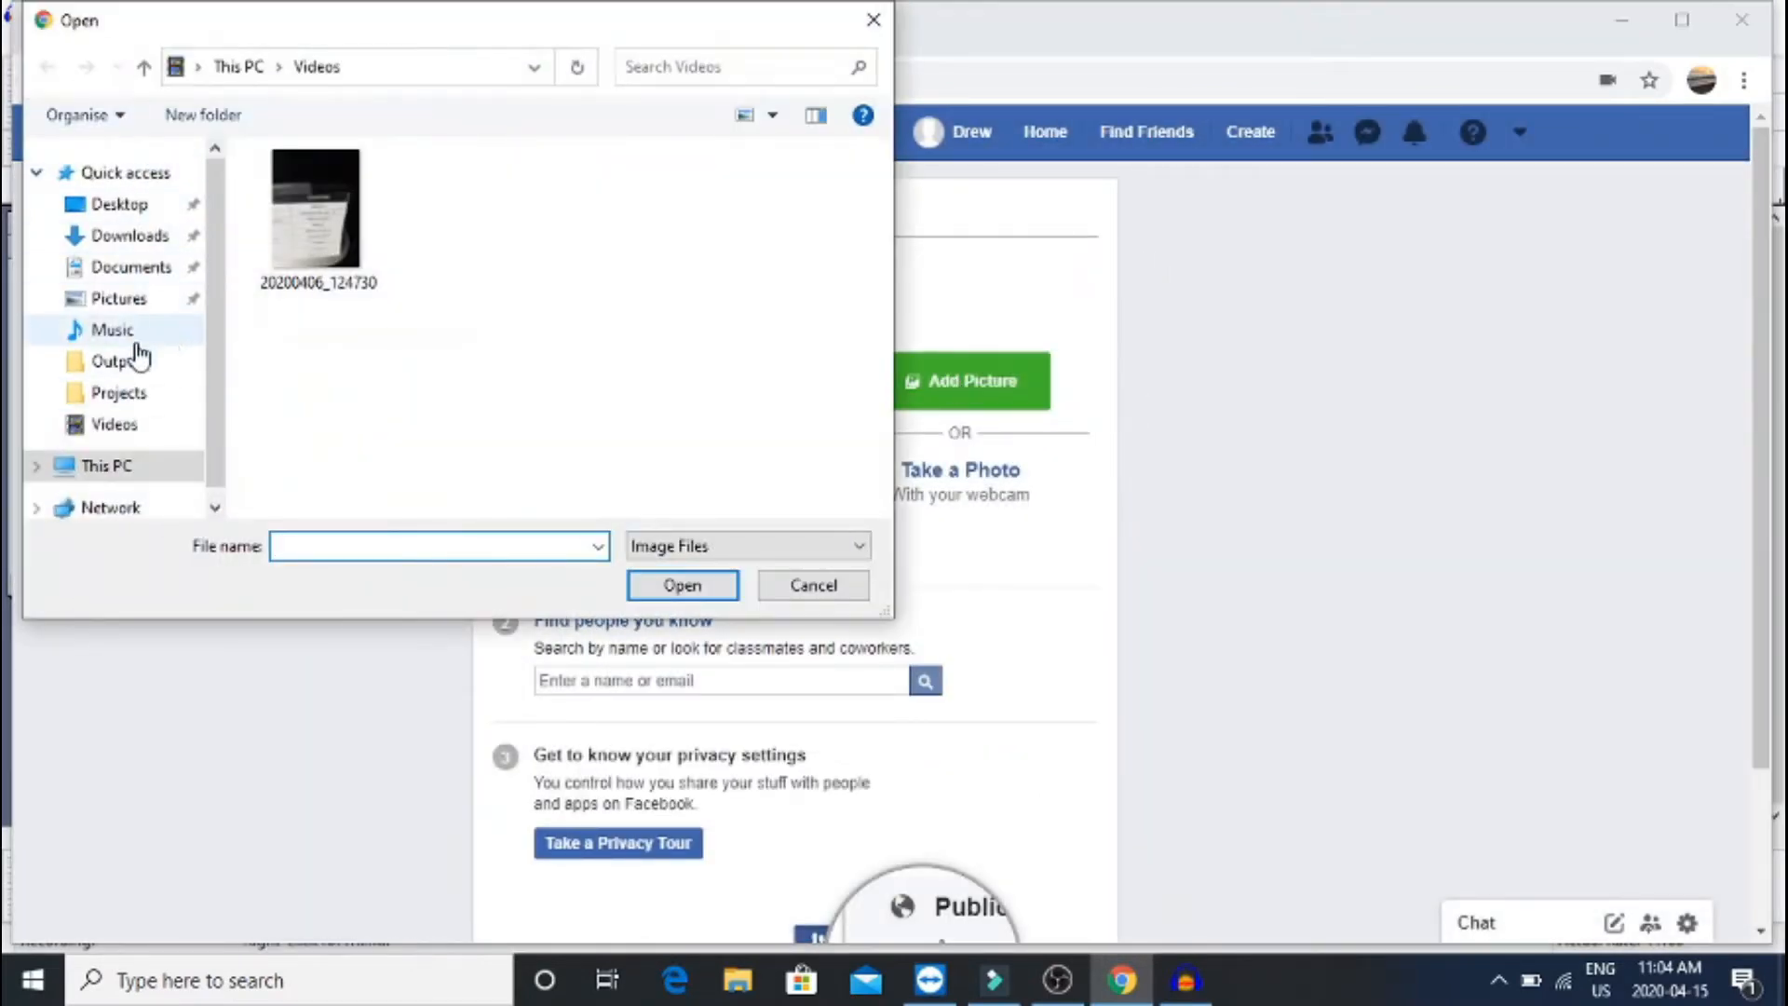
Upload Bad Selfie from the Pictures folder as the profile picture
click(147, 310)
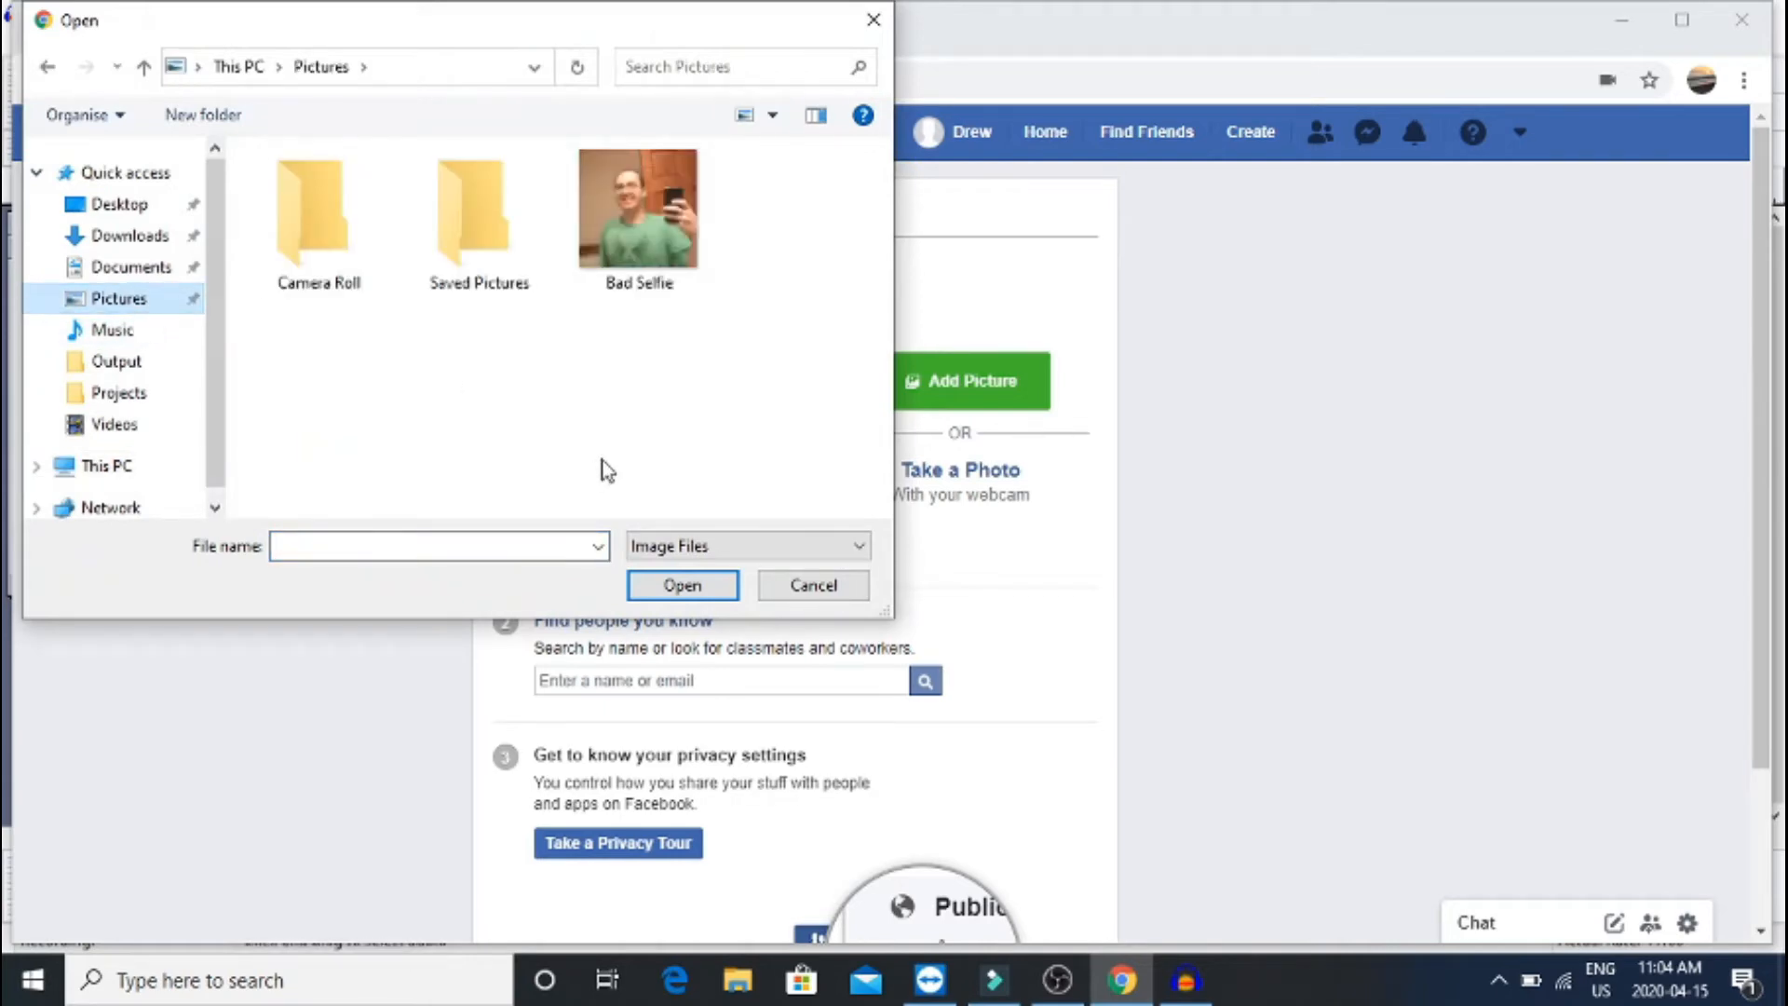
double_click(665, 251)
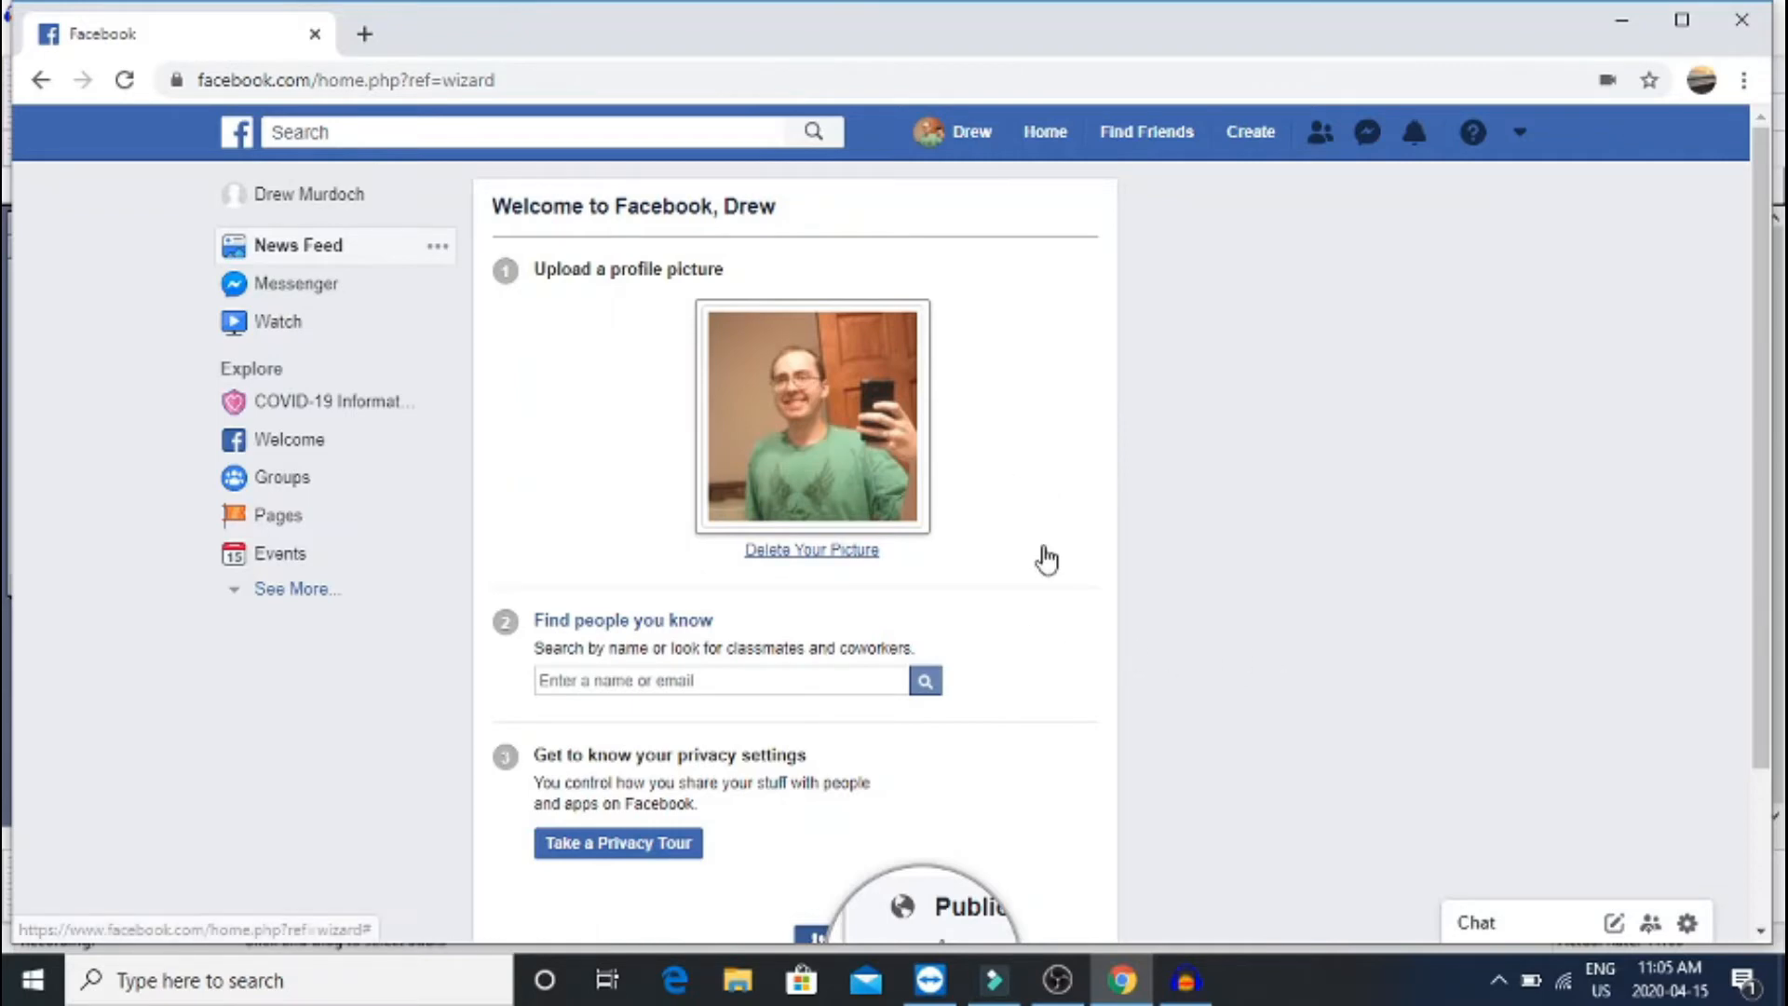
scroll(1047, 559, down, 1)
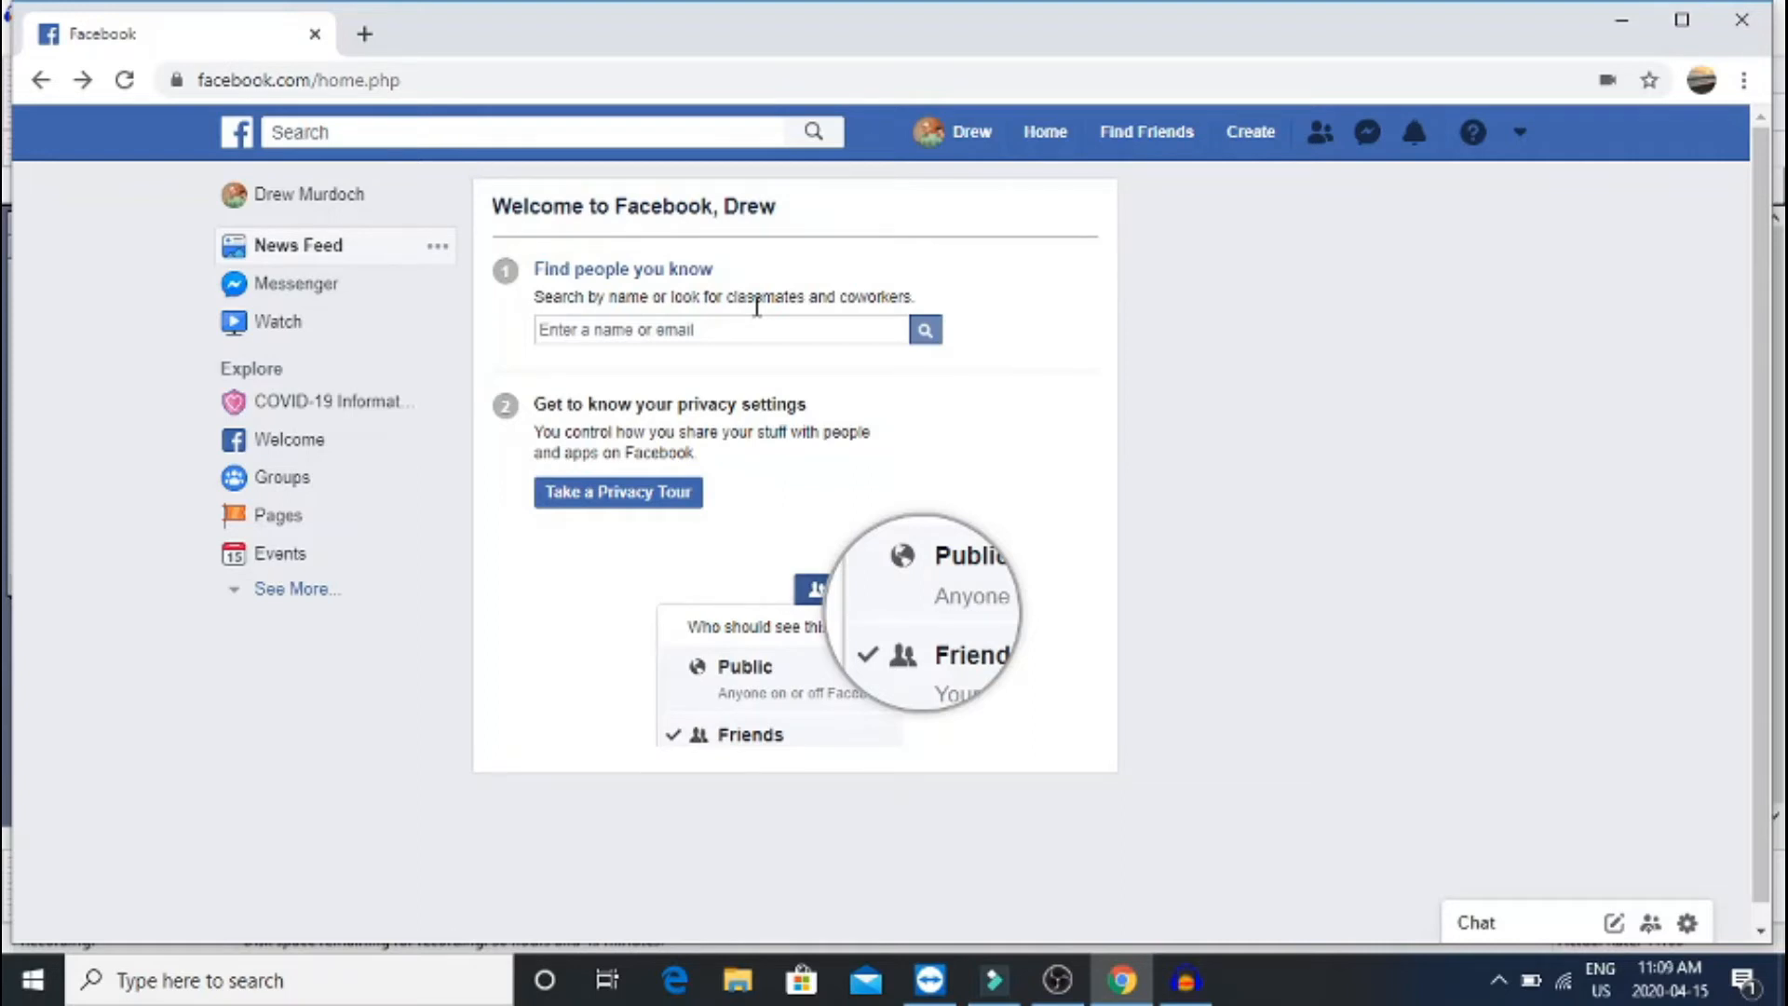
Search Facebook for the friend's full name and load the People results
click(302, 131)
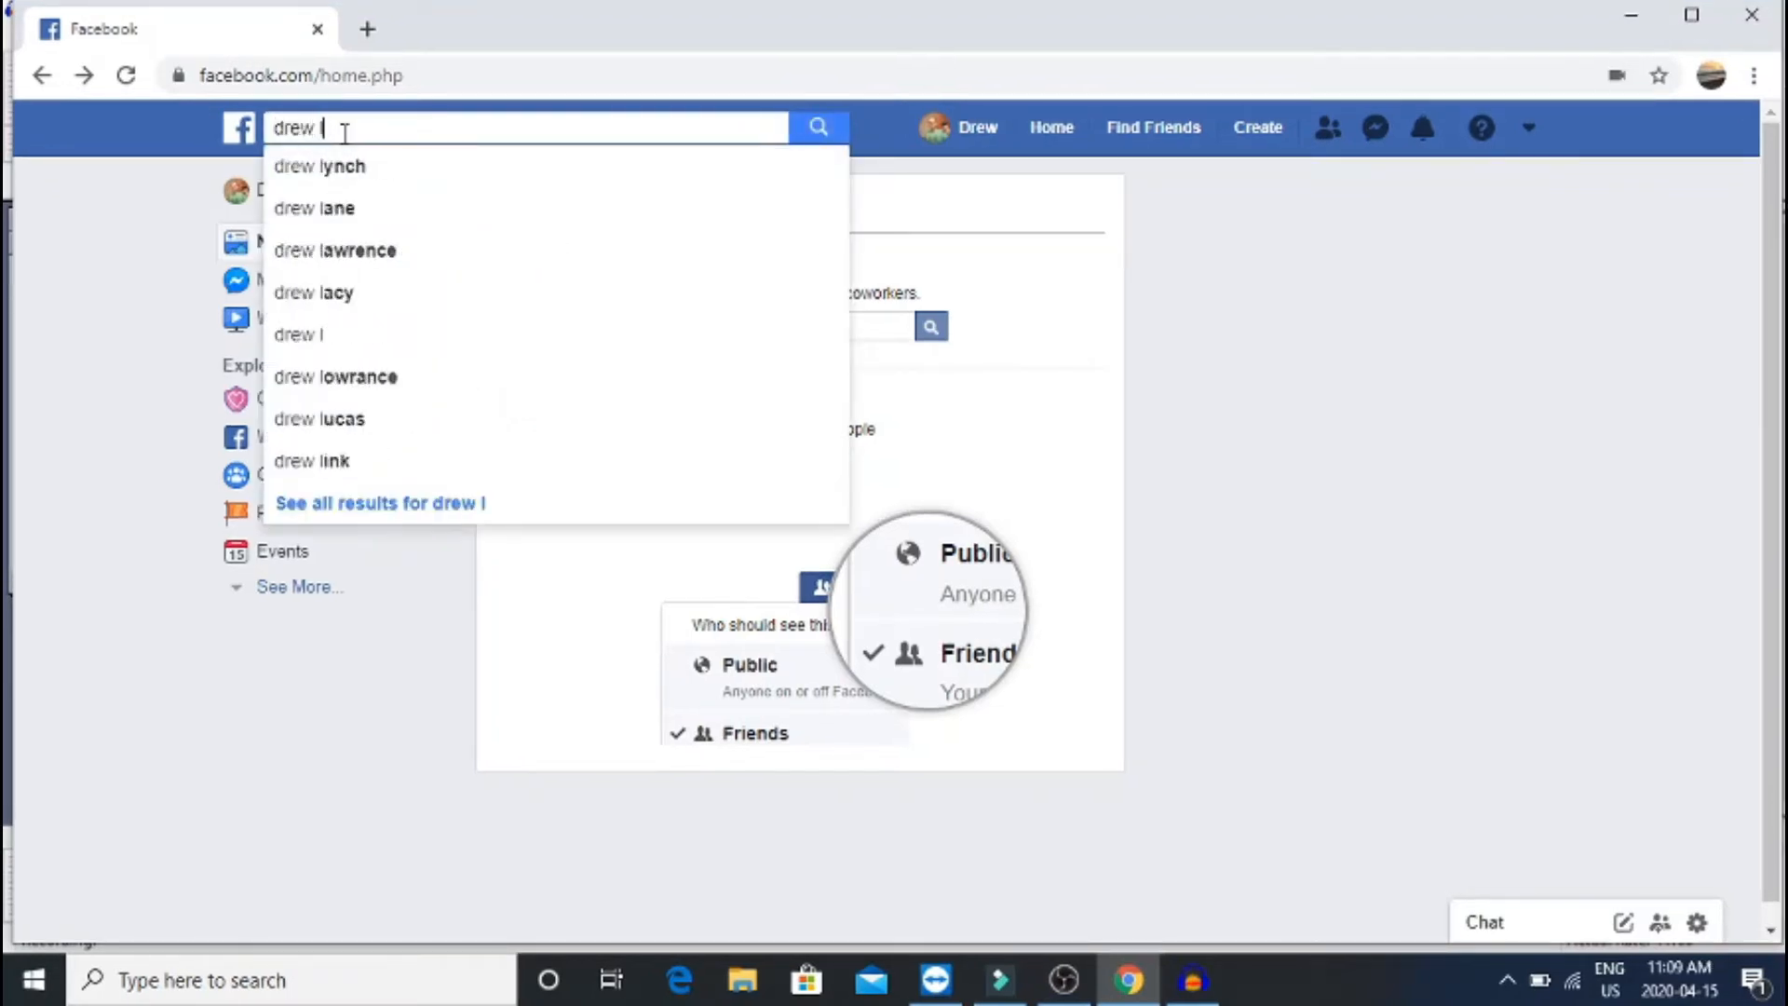
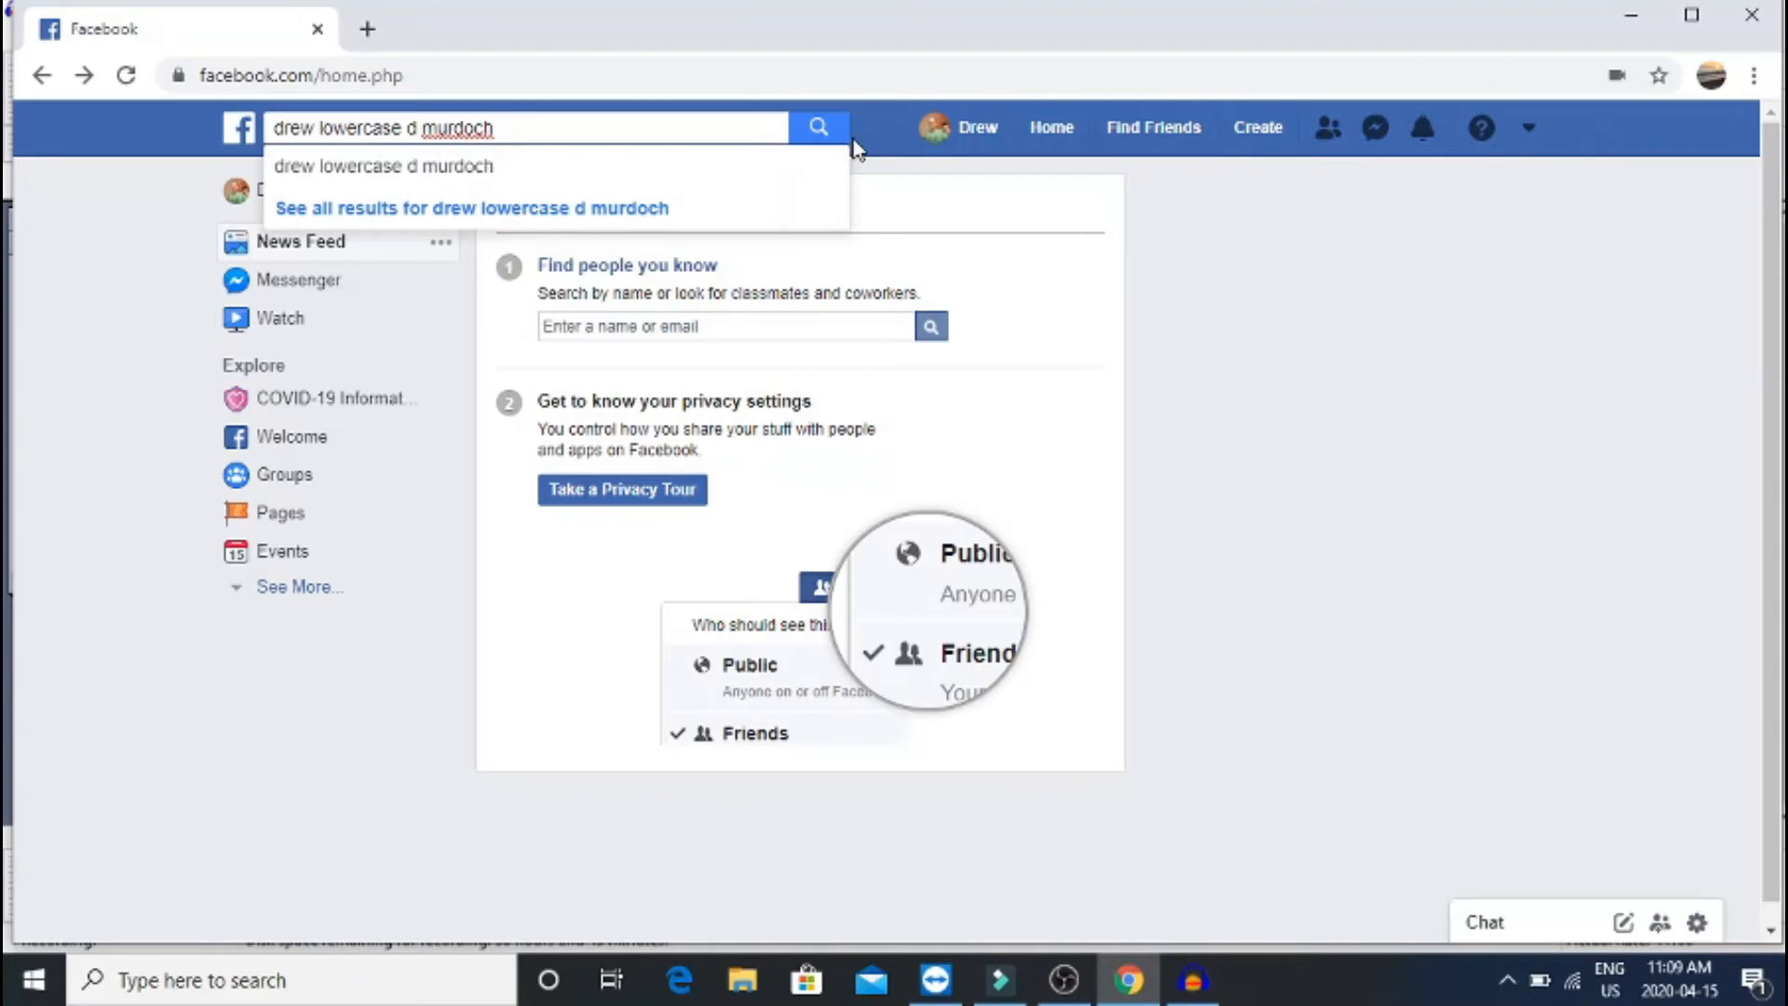
click(819, 128)
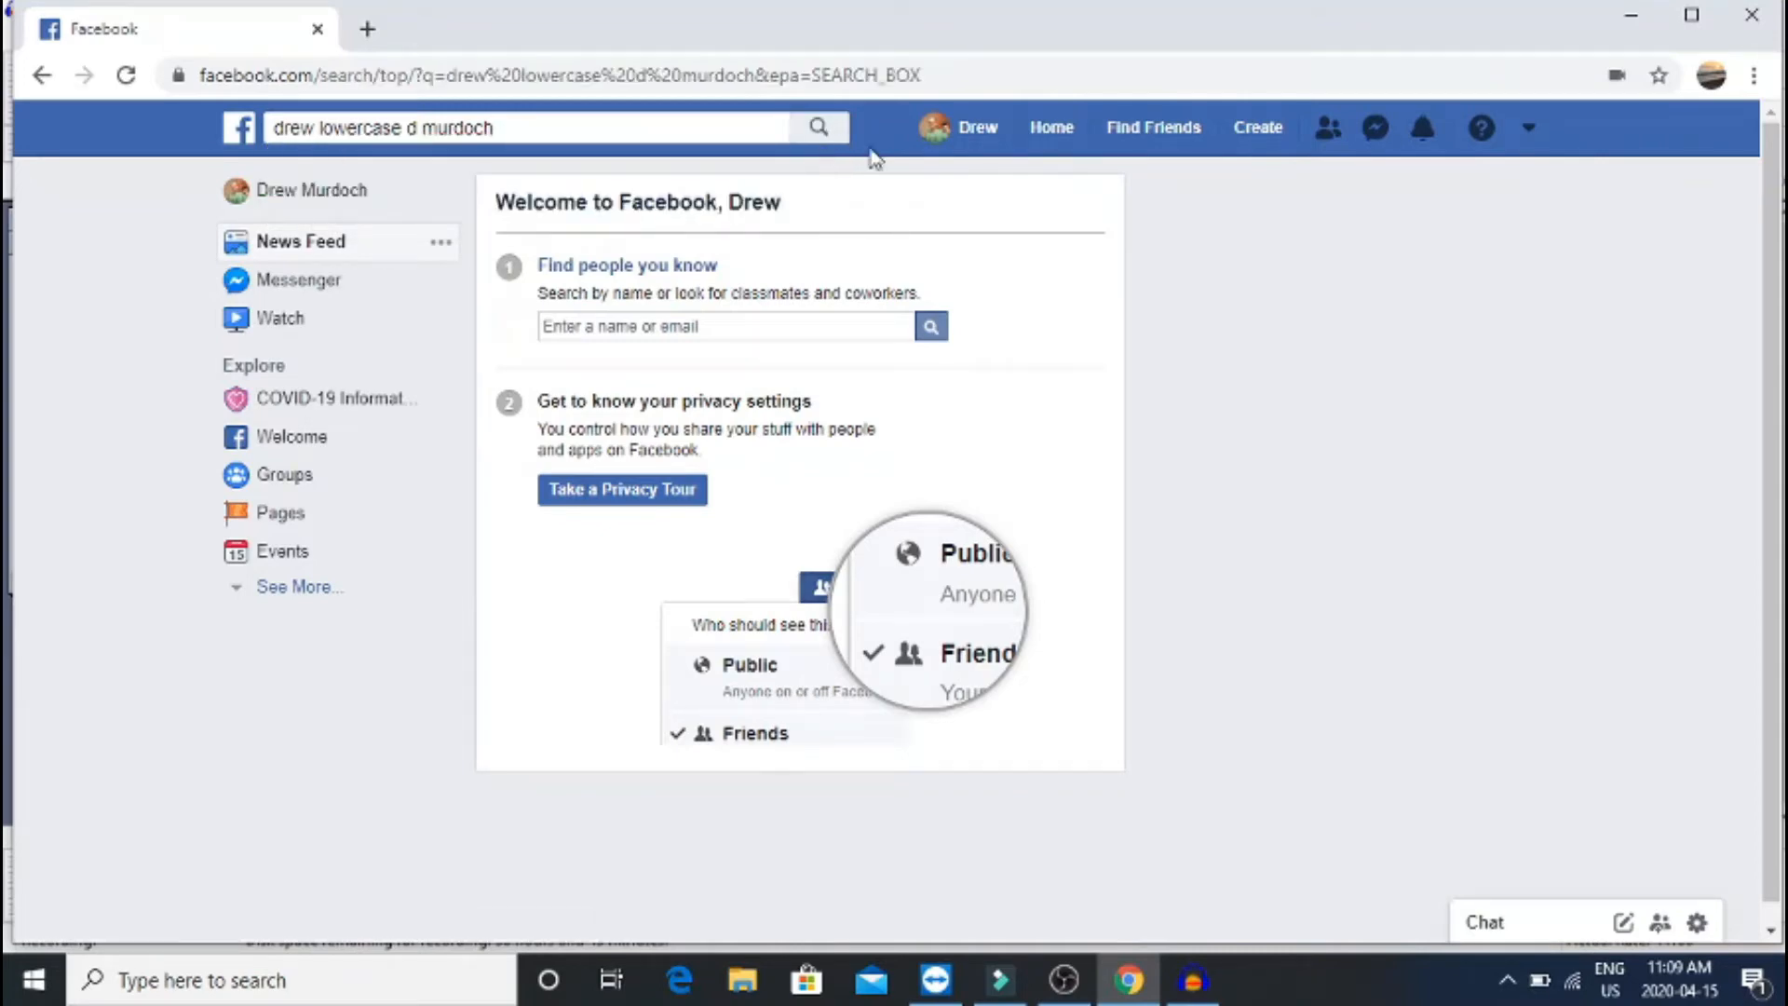
click(820, 130)
click(822, 130)
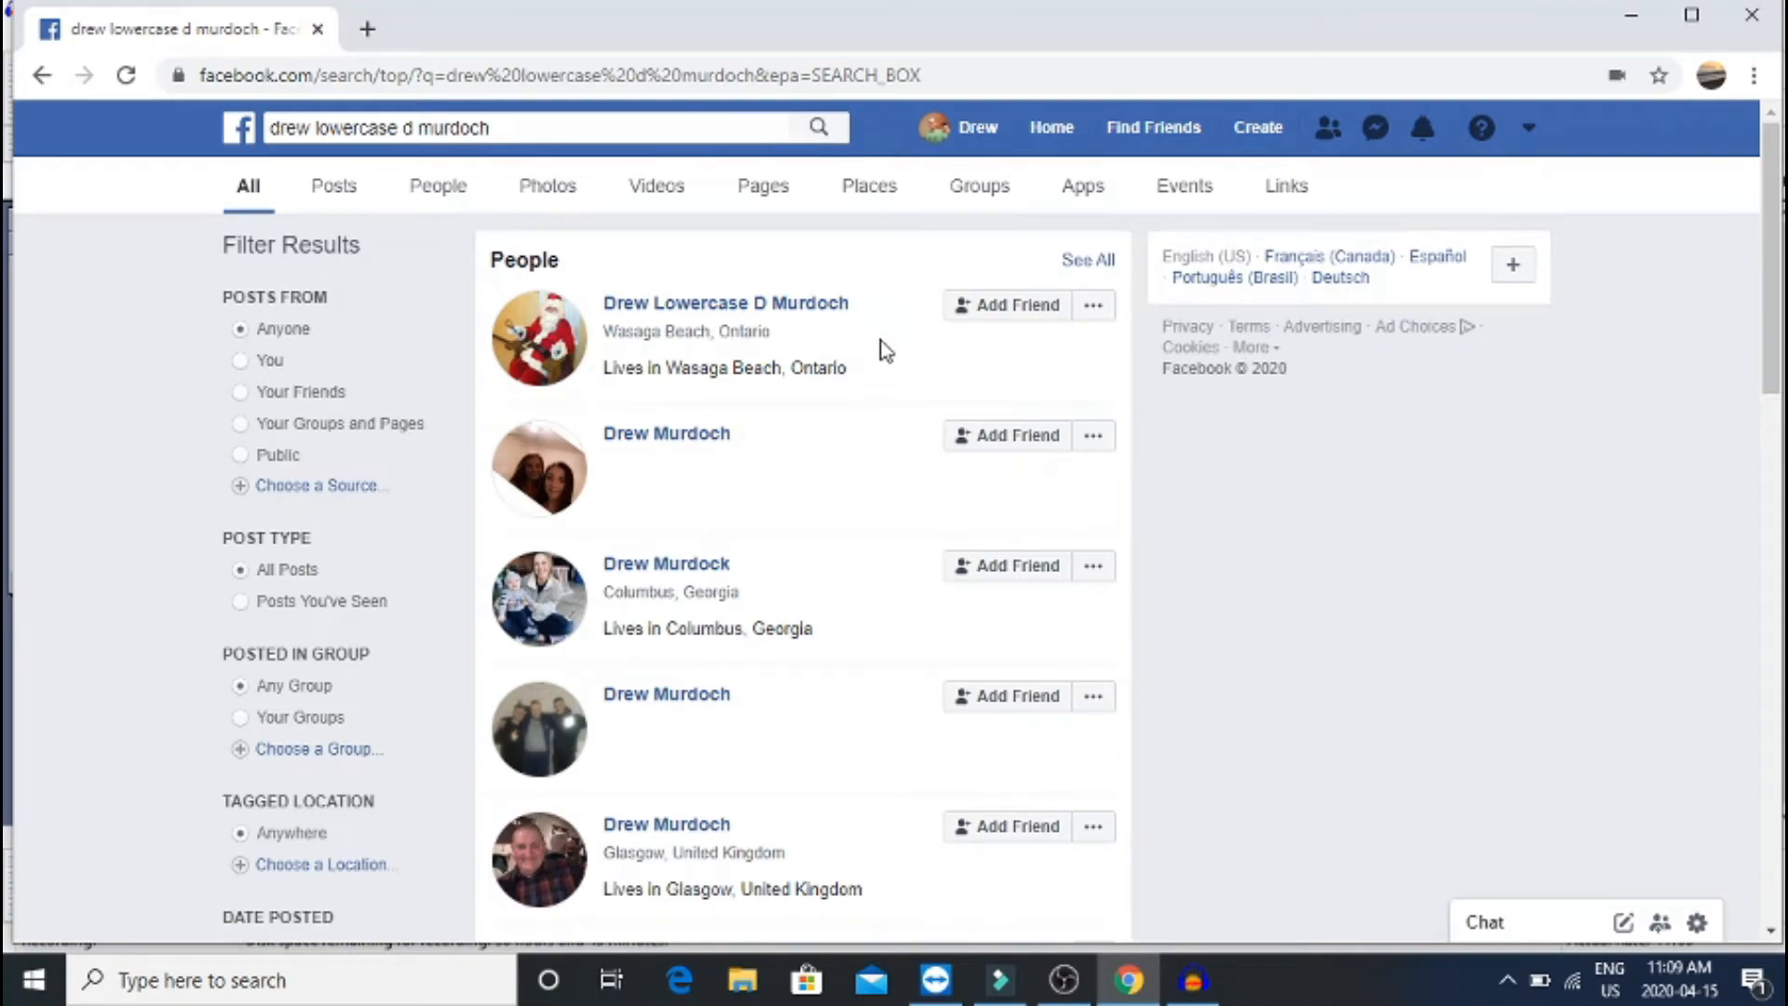
Open the first matching profile under People and scroll through its timeline
click(824, 320)
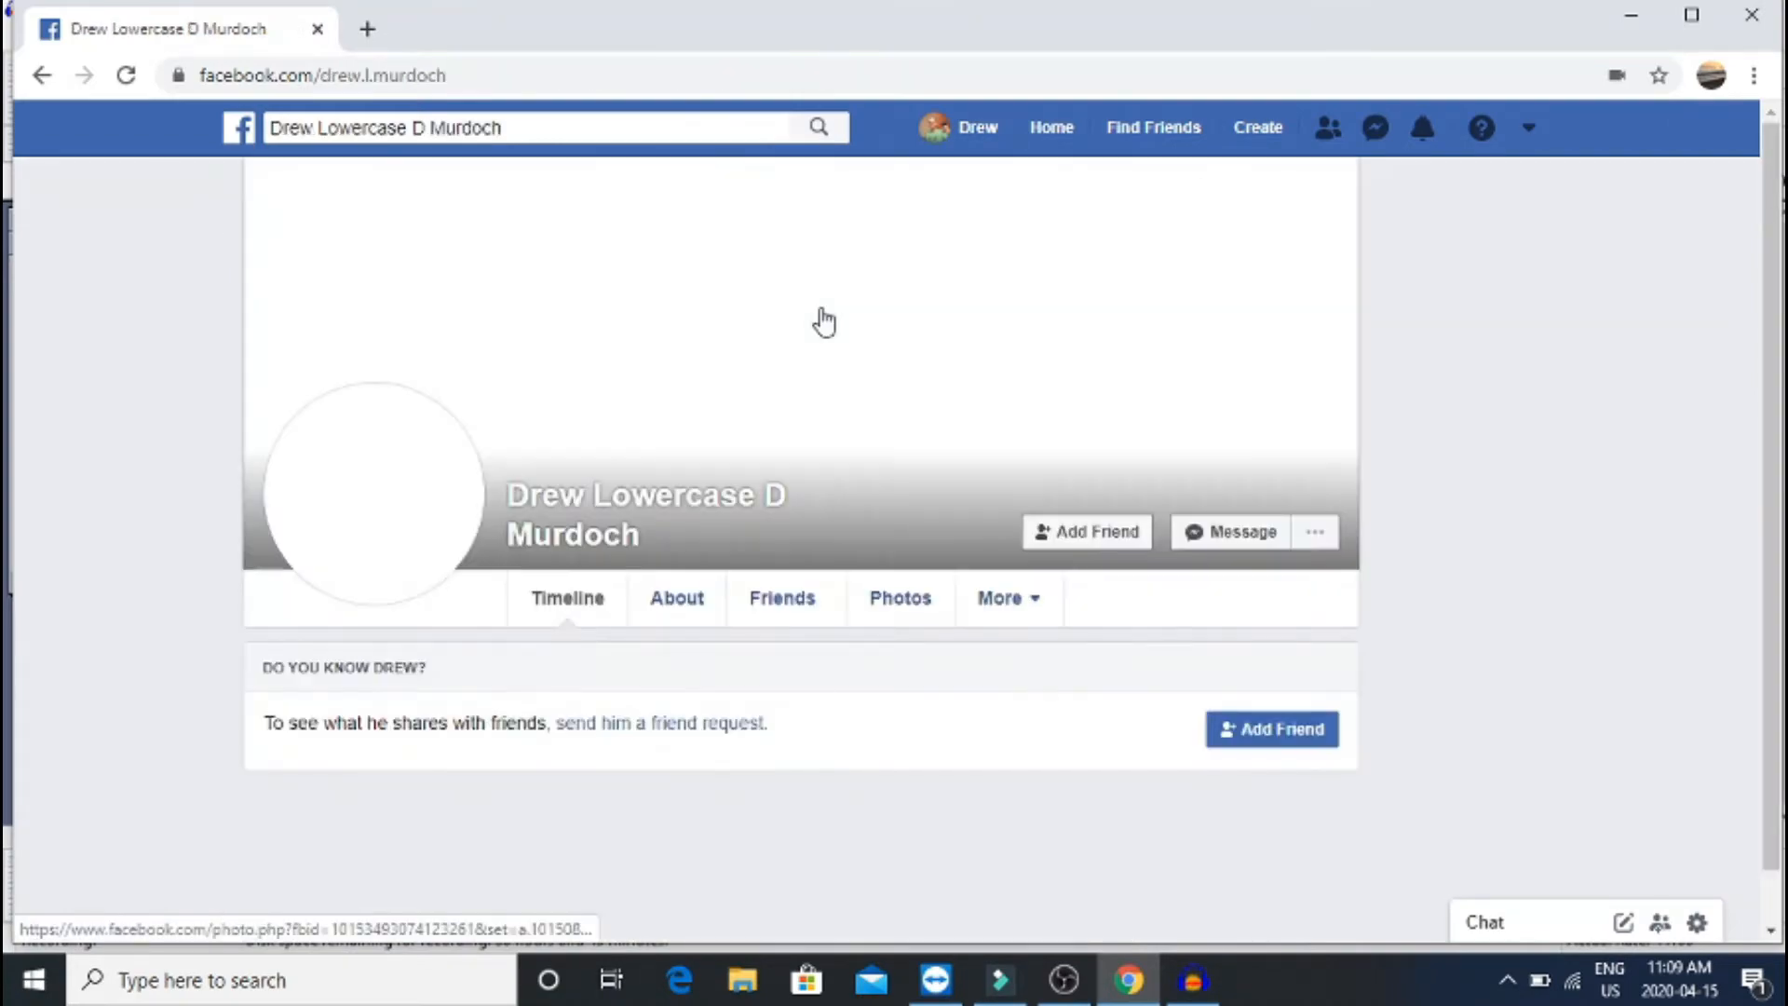
scroll(823, 320, down, 10)
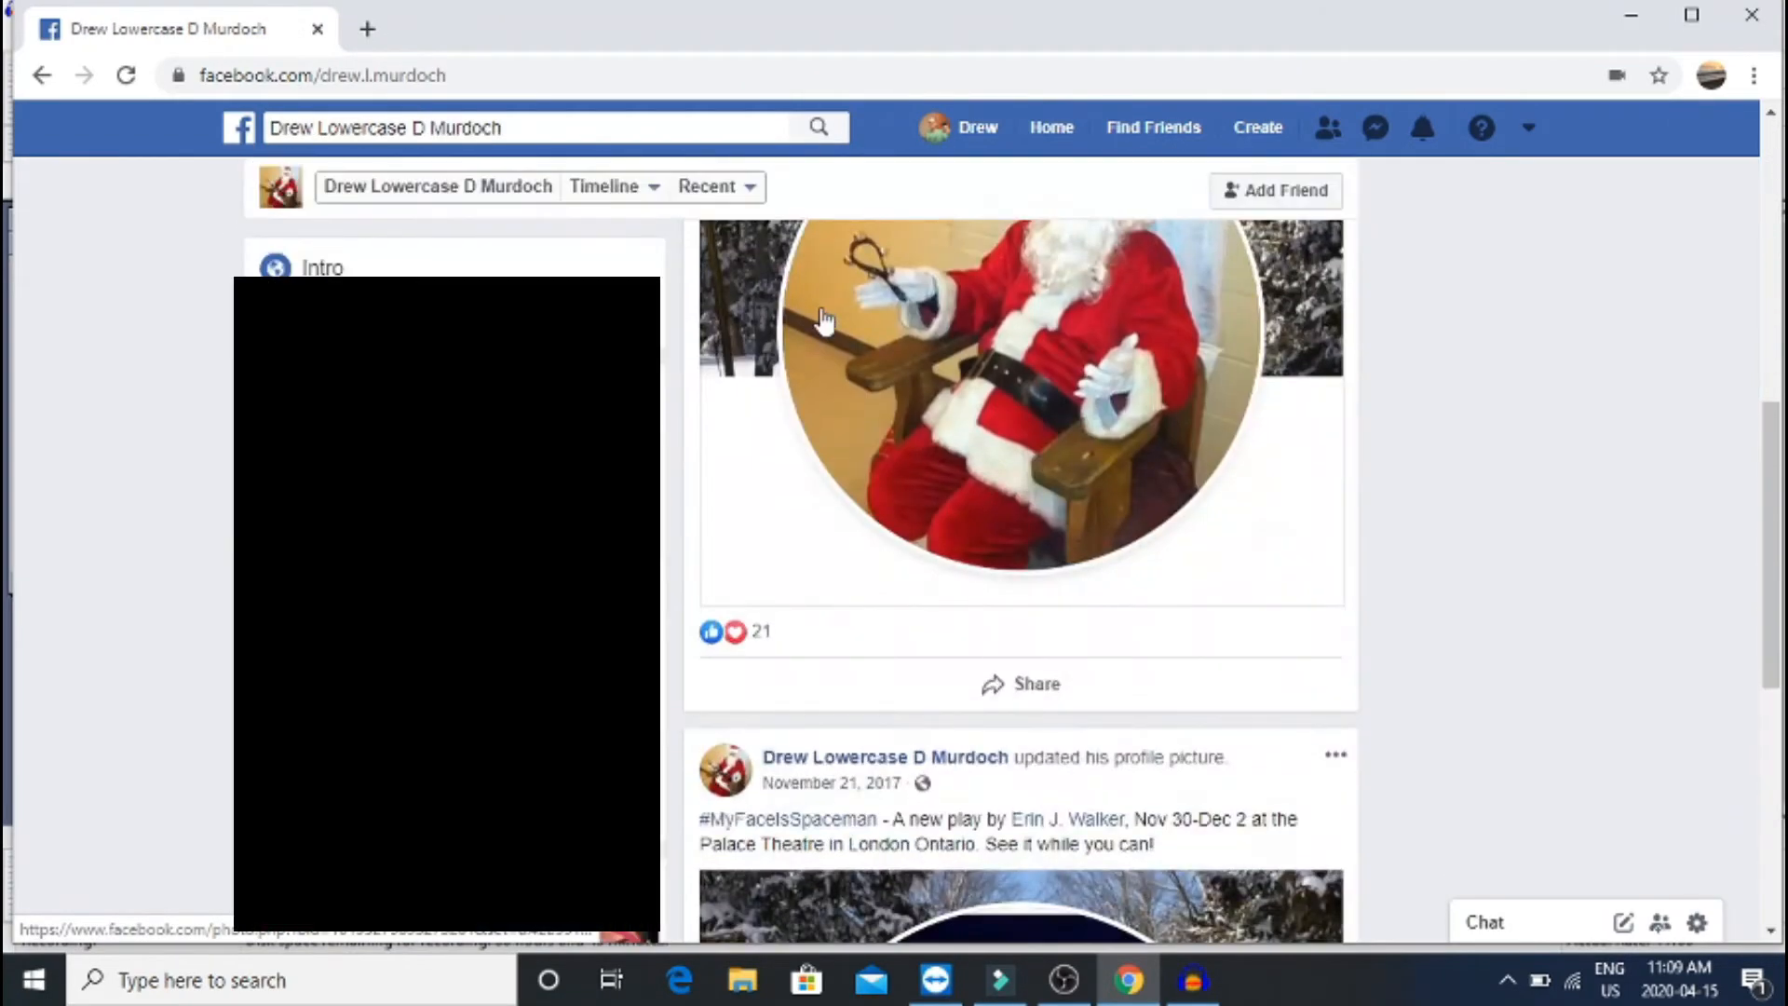
scroll(824, 319, up, 10)
scroll(824, 319, down, 8)
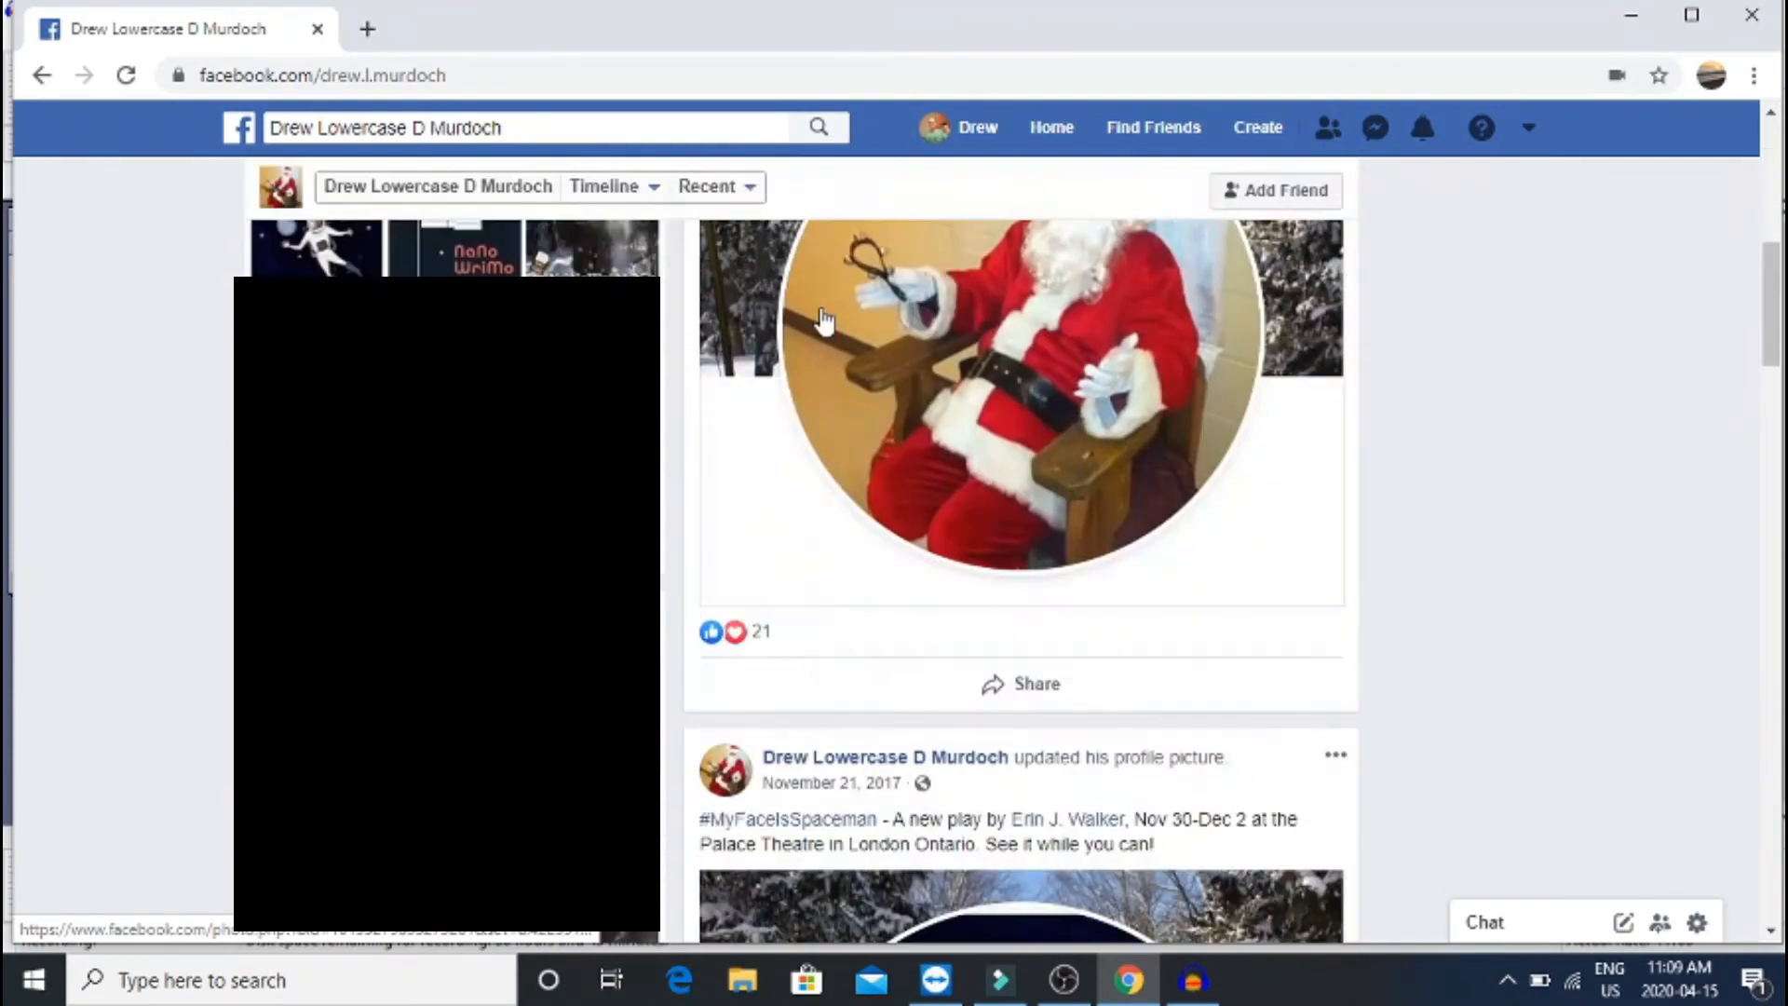
scroll(823, 319, down, 8)
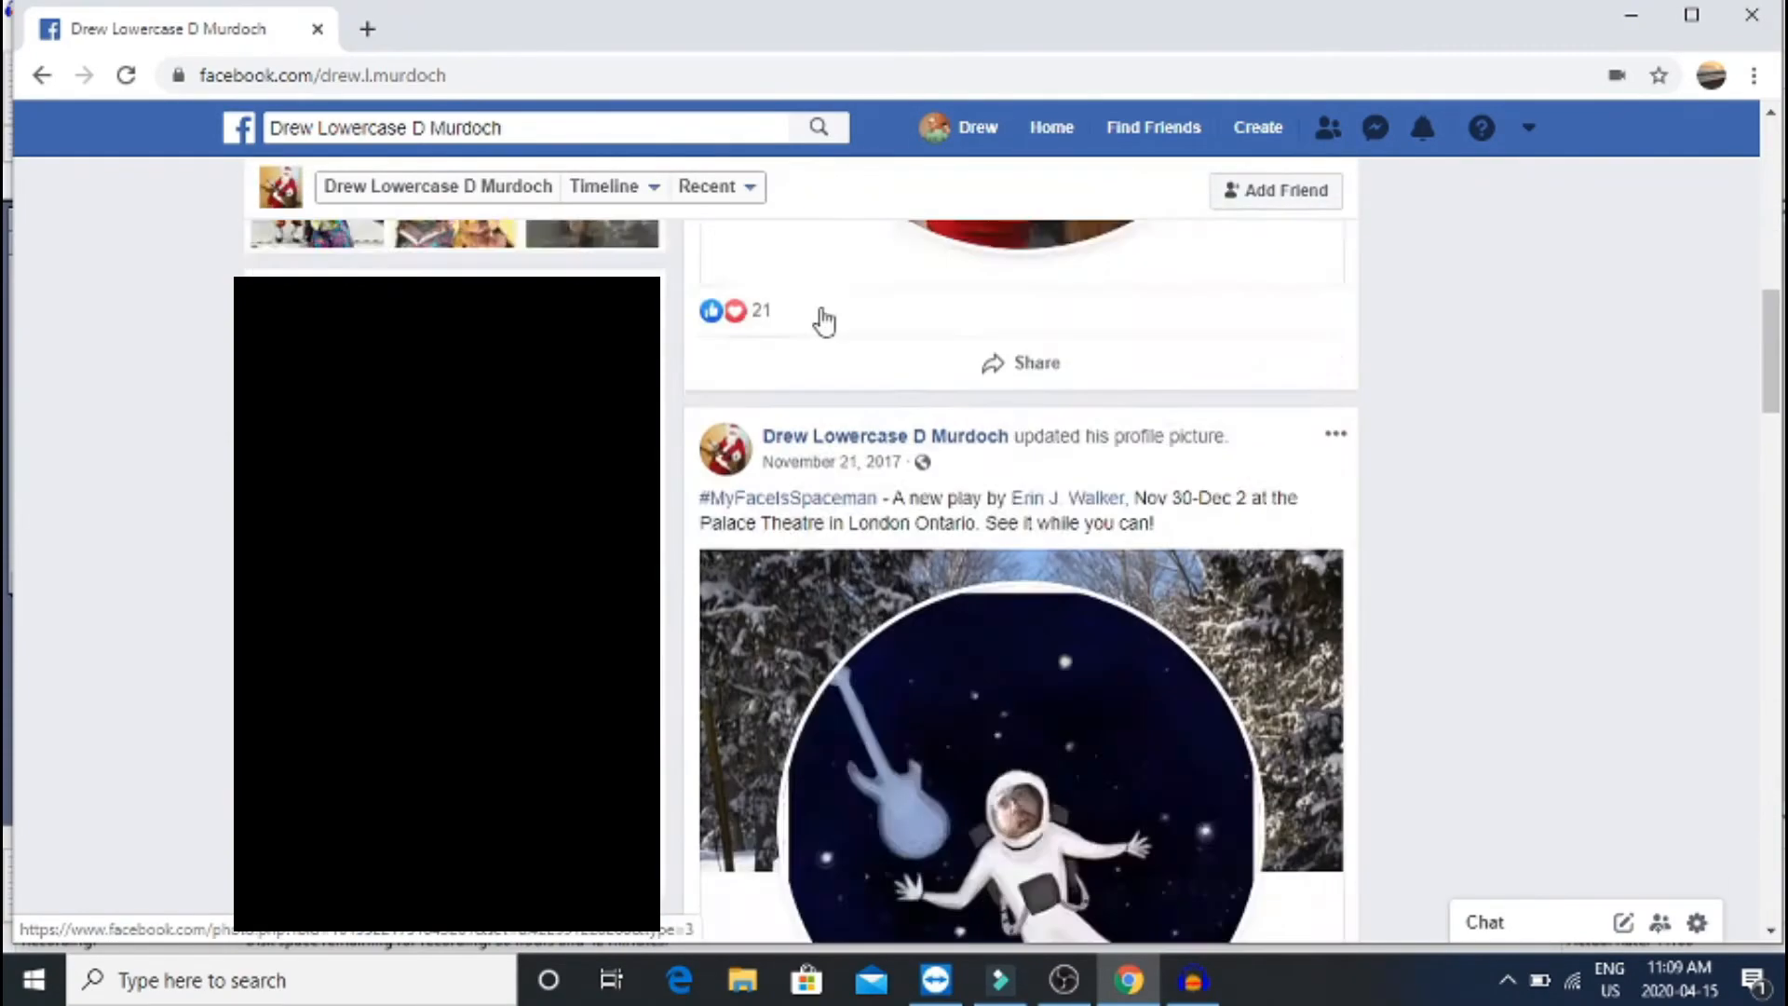
scroll(823, 319, down, 15)
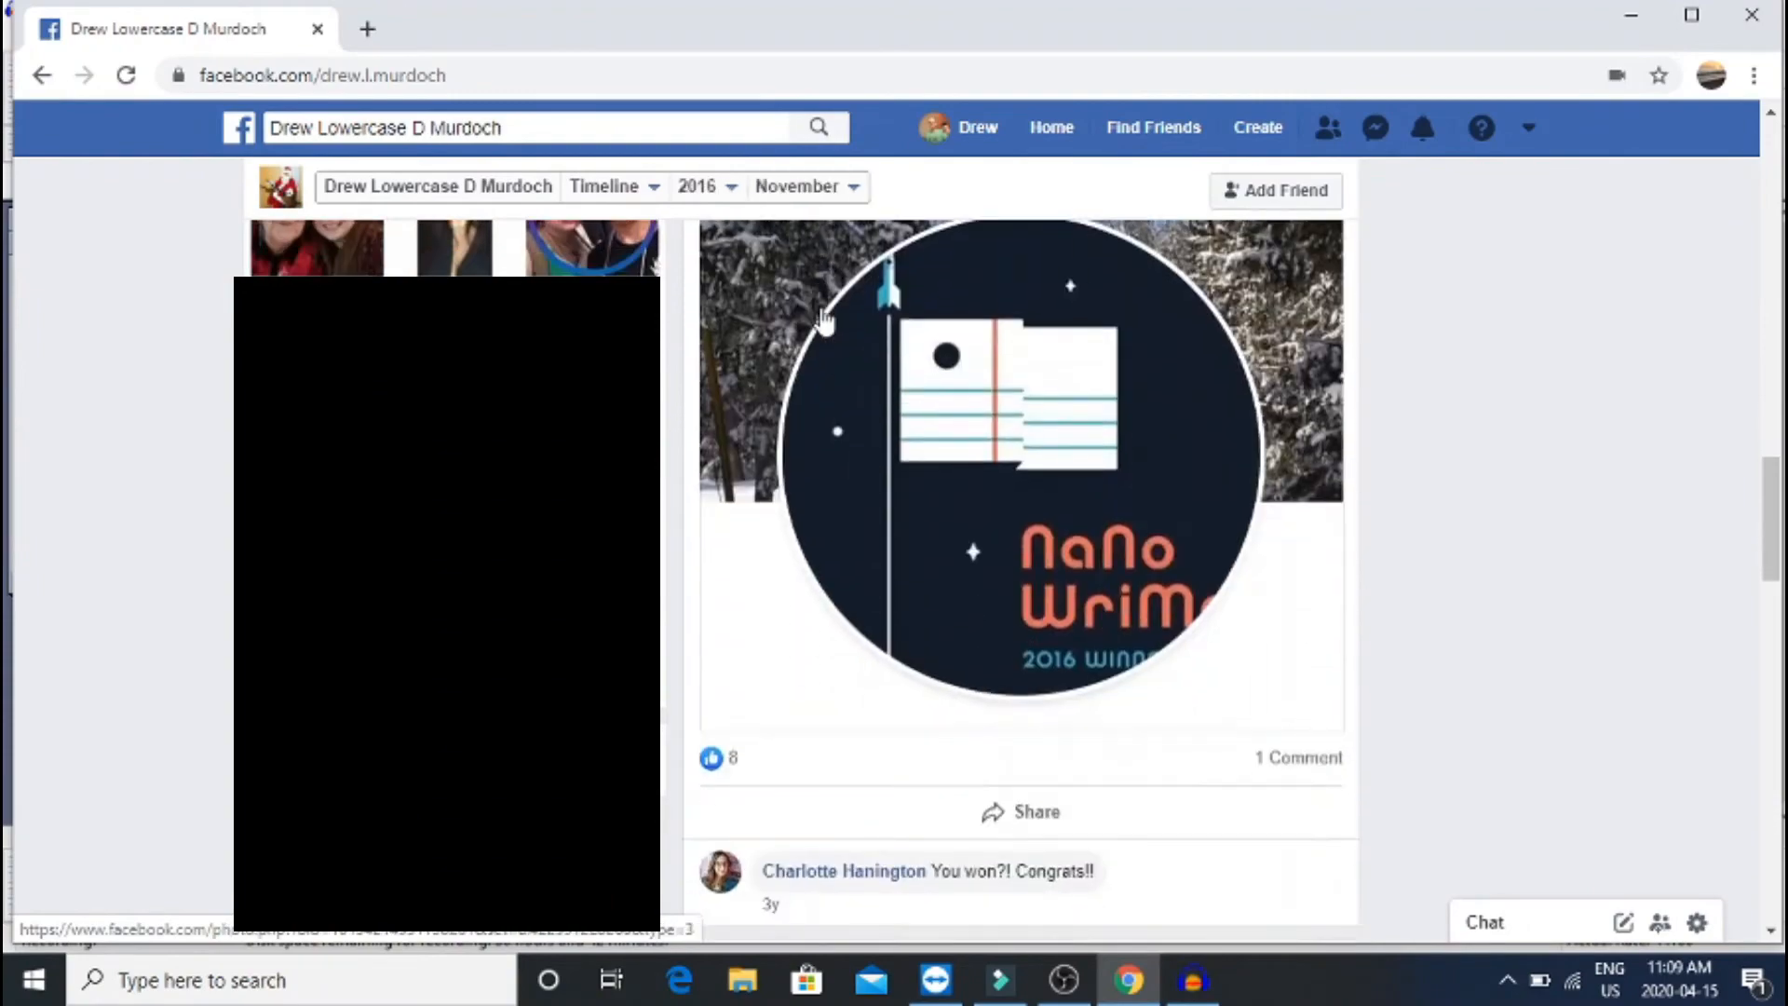
scroll(824, 319, up, 20)
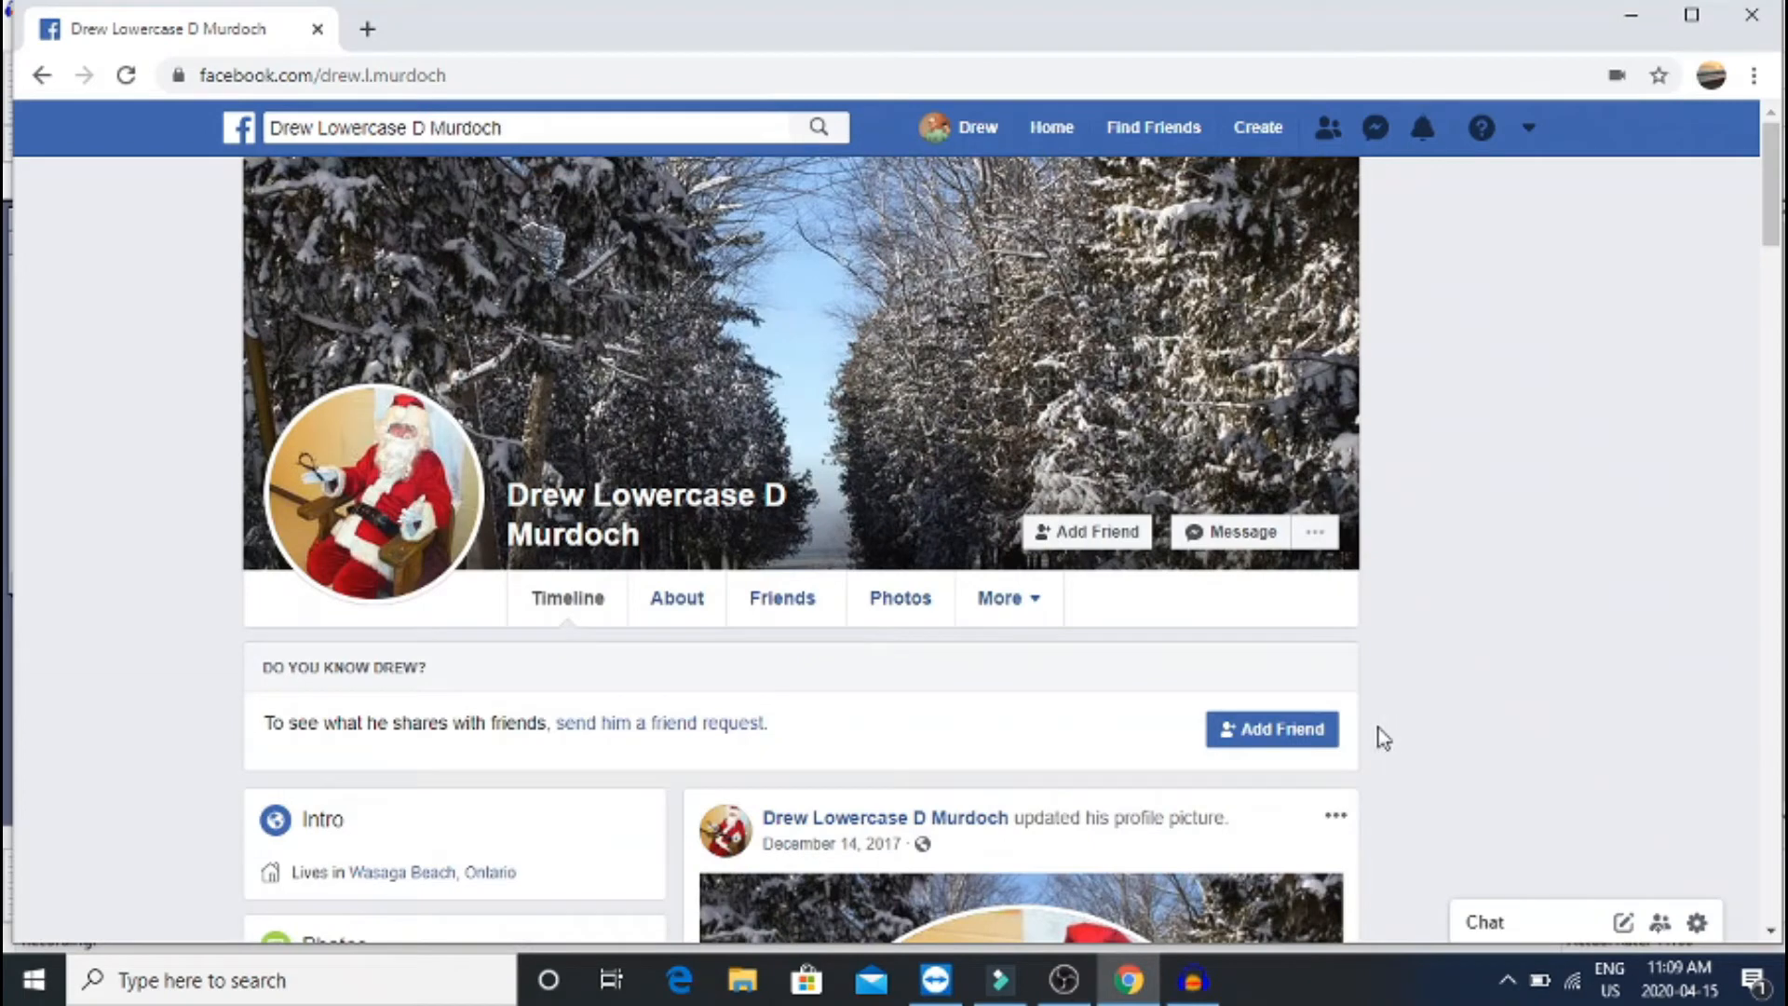
Send a friend request, cancel it from the Friend Request Sent menu, then resend it
click(1297, 731)
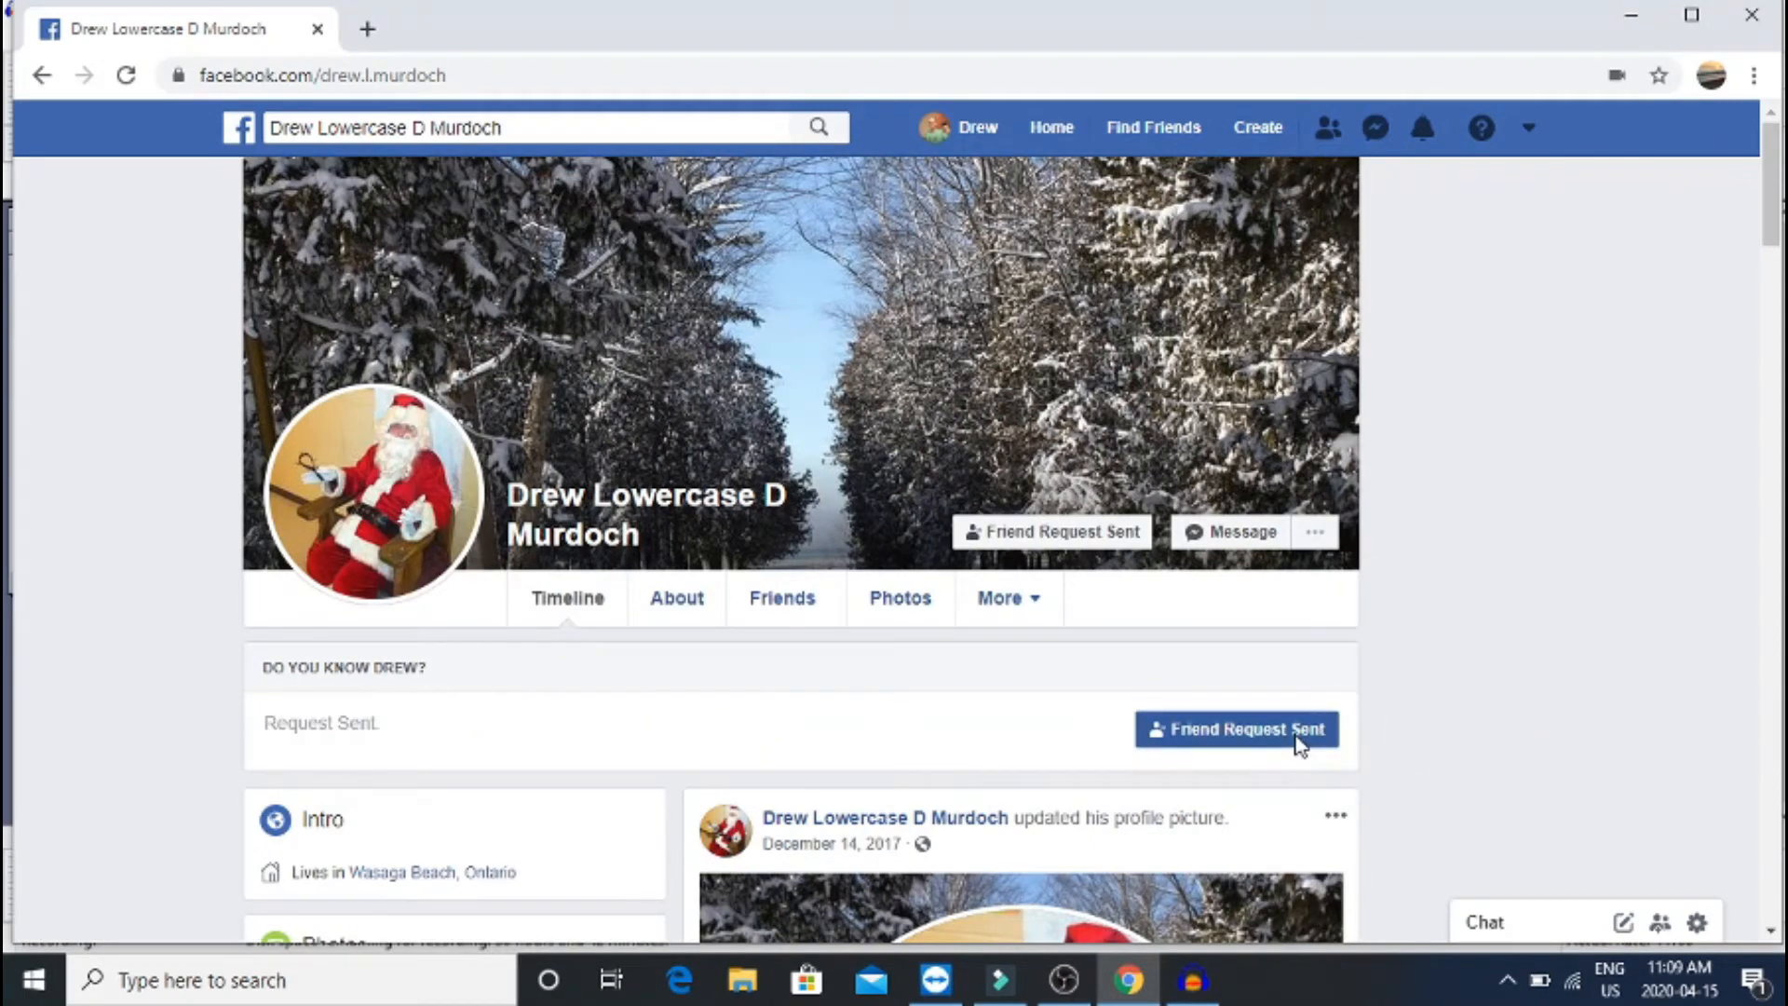
mouse_move(1215, 741)
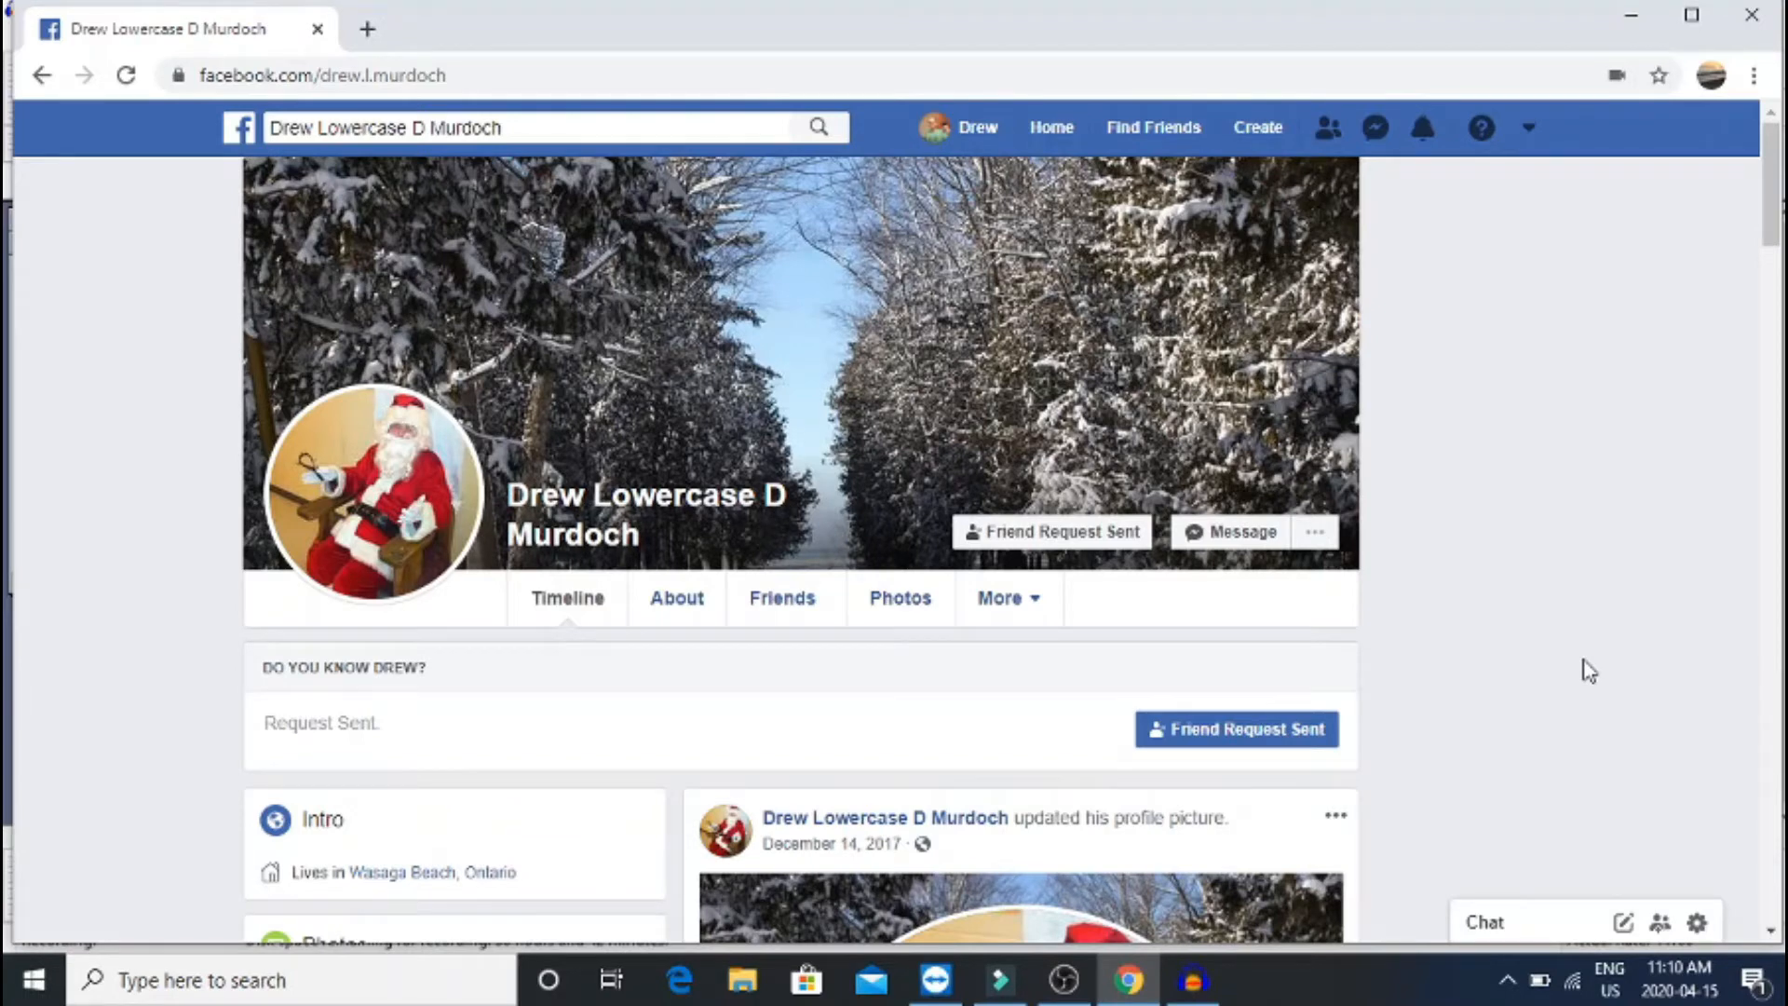
click(1221, 730)
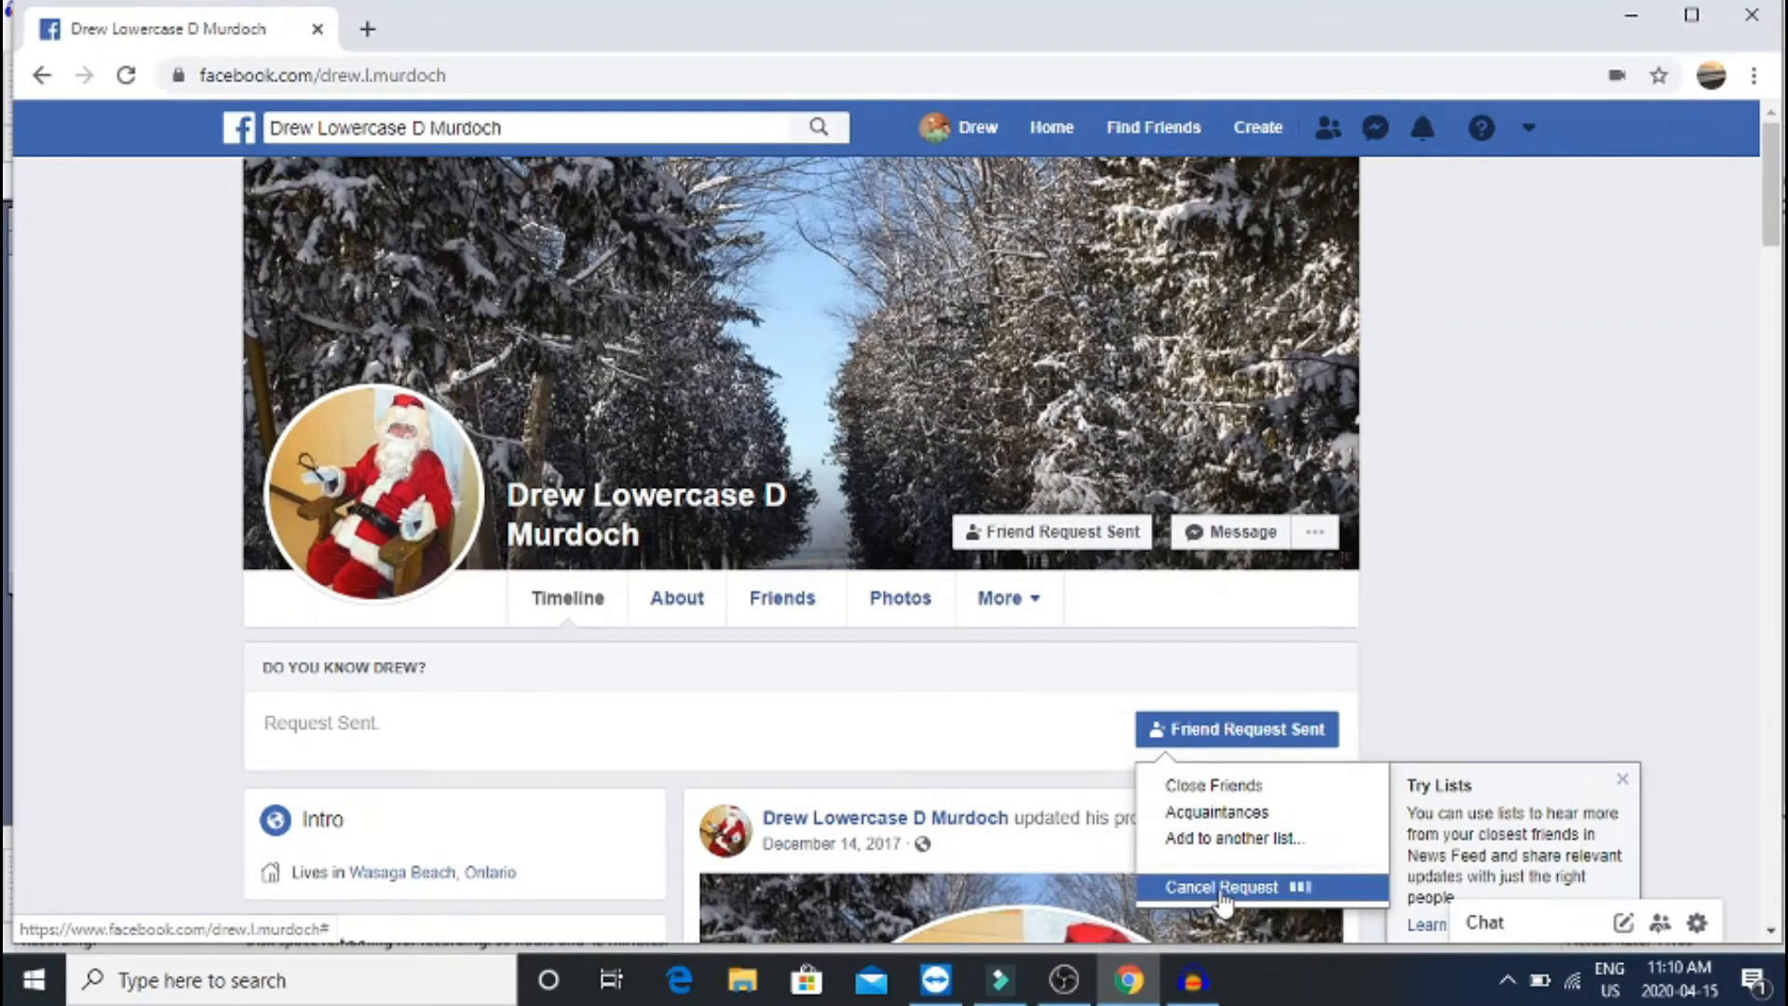
click(1221, 888)
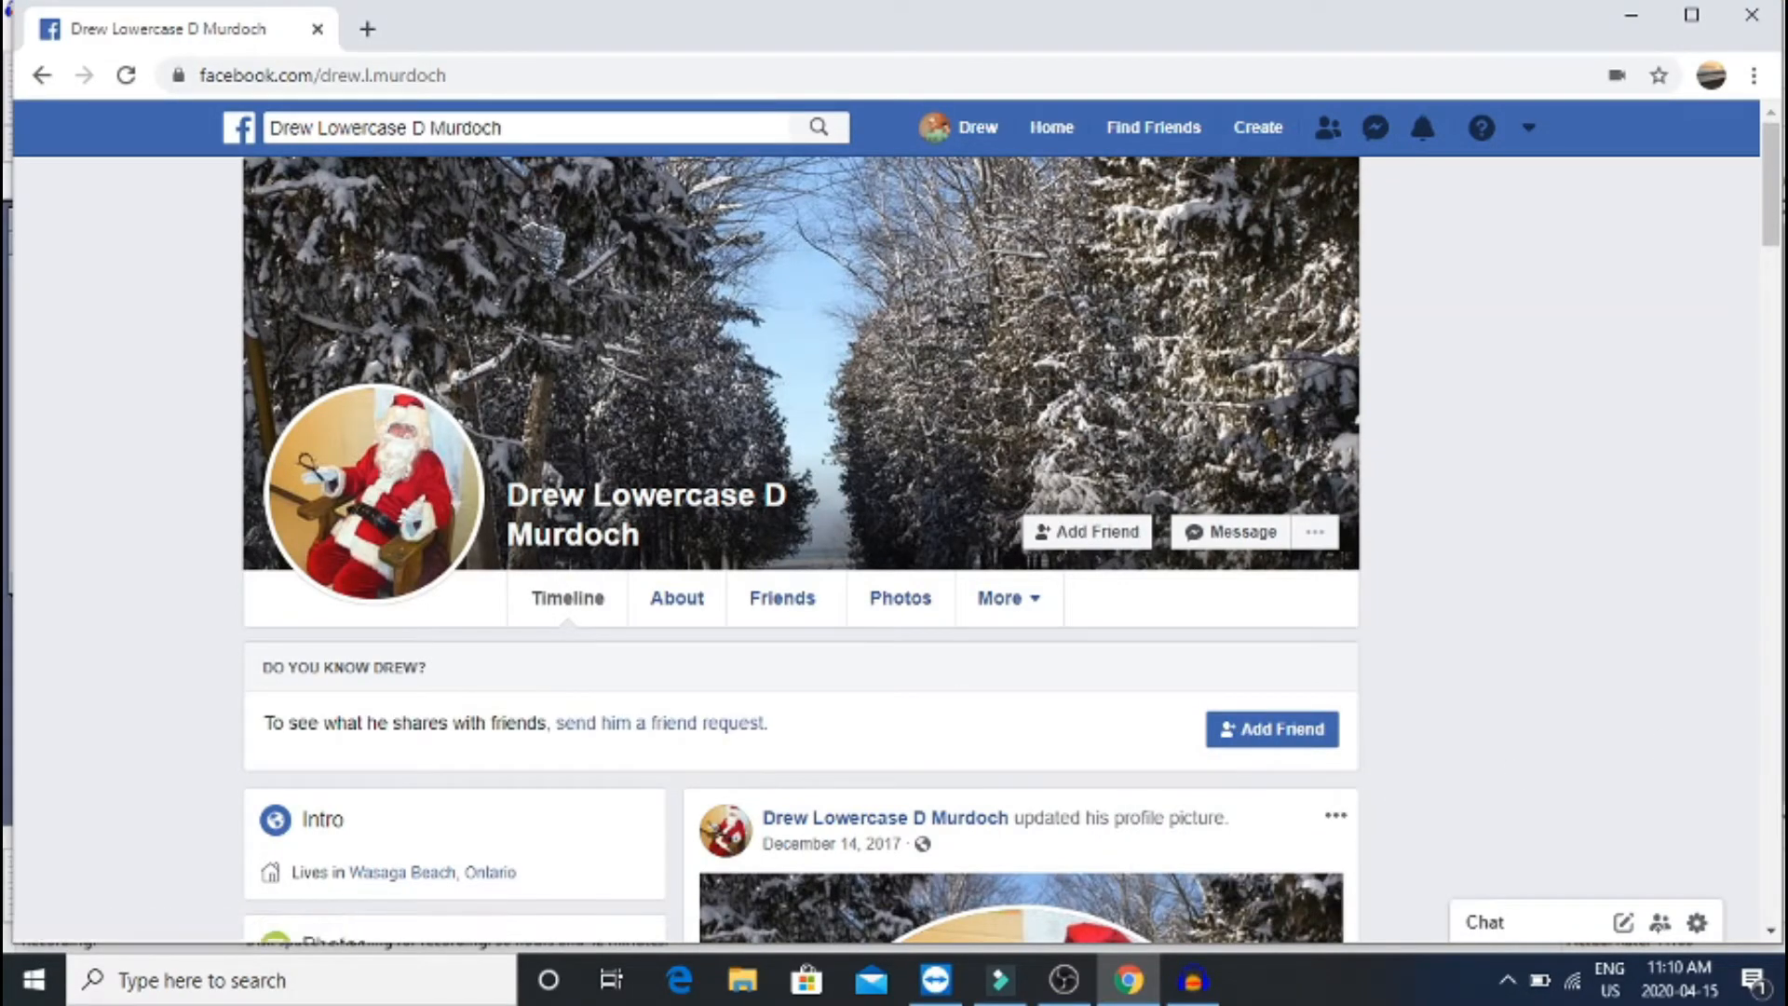
click(1283, 738)
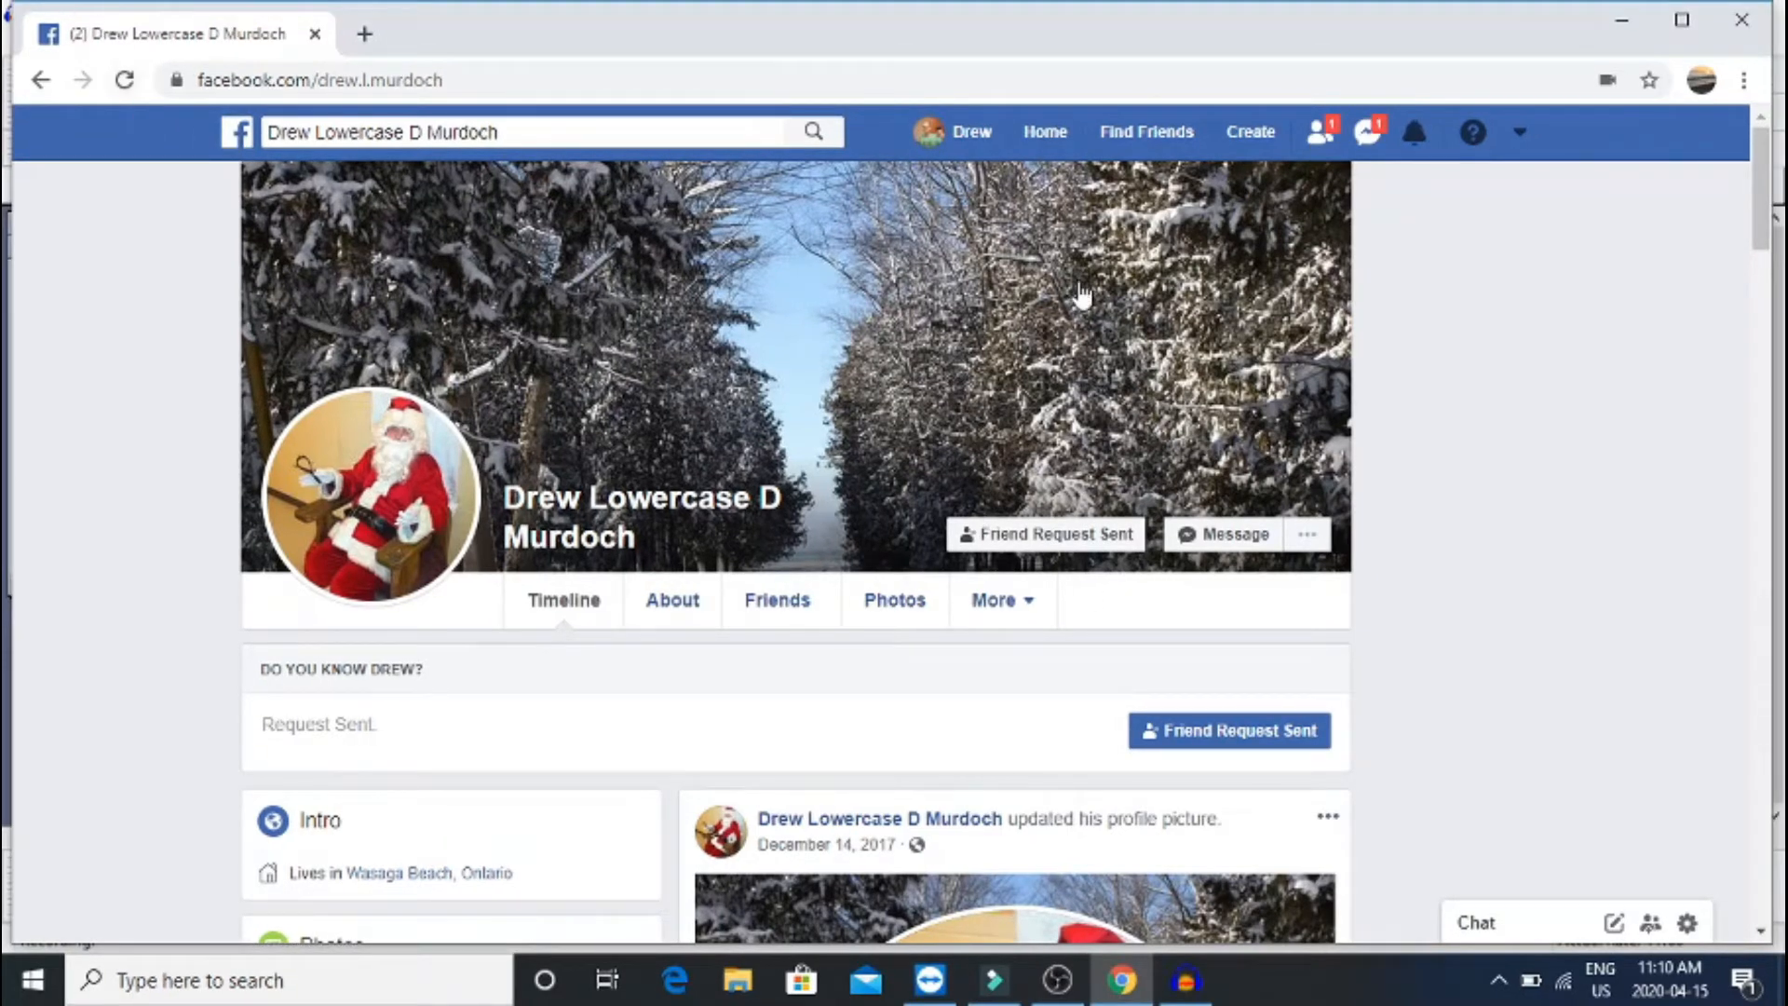
click(1329, 154)
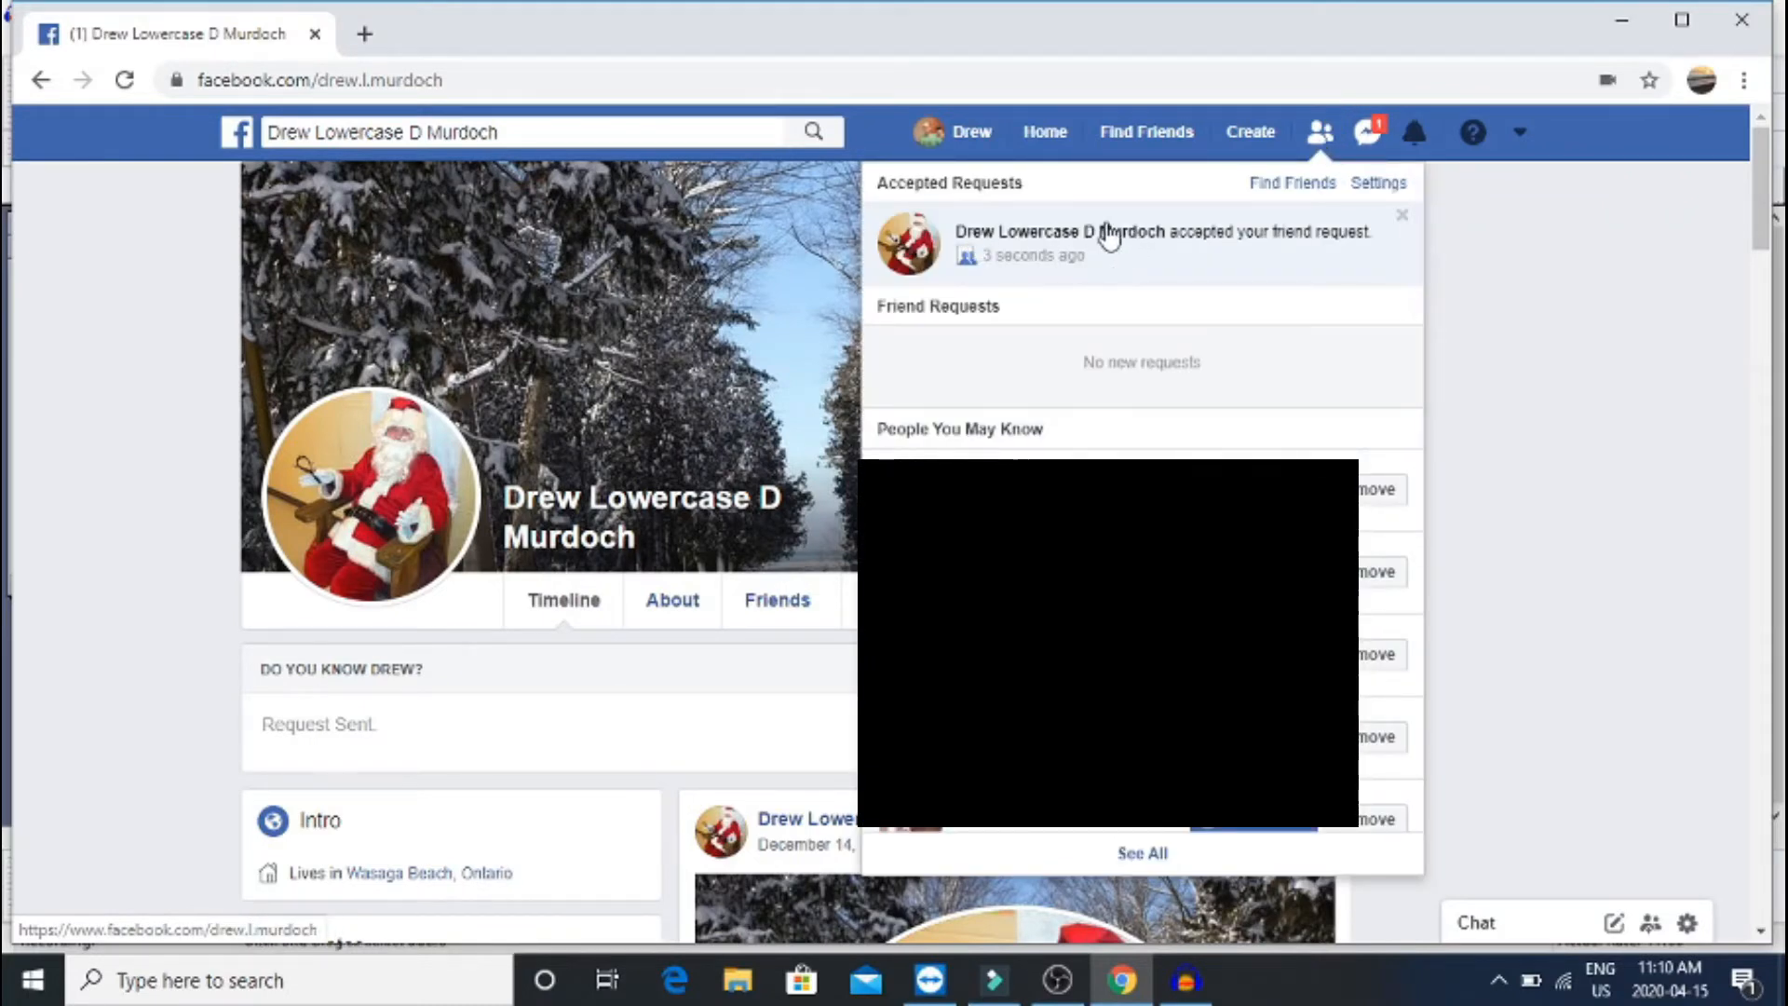
click(1327, 251)
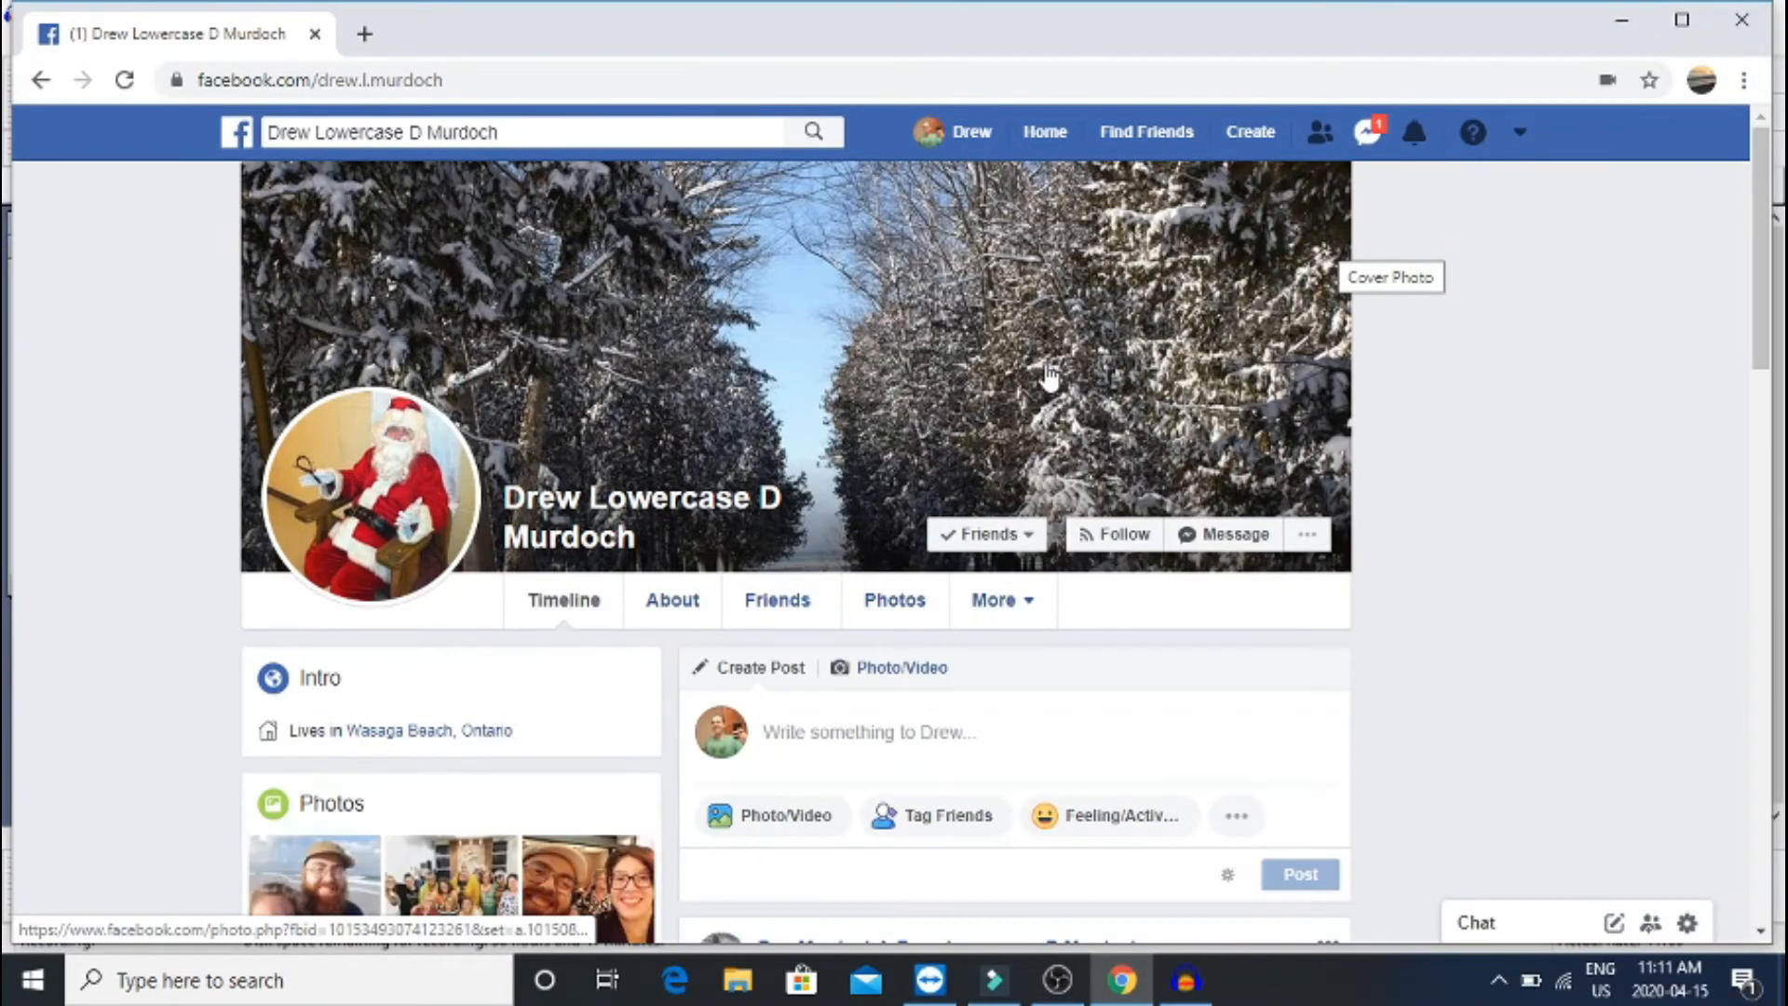
scroll(1047, 377, down, 5)
scroll(1047, 378, down, 15)
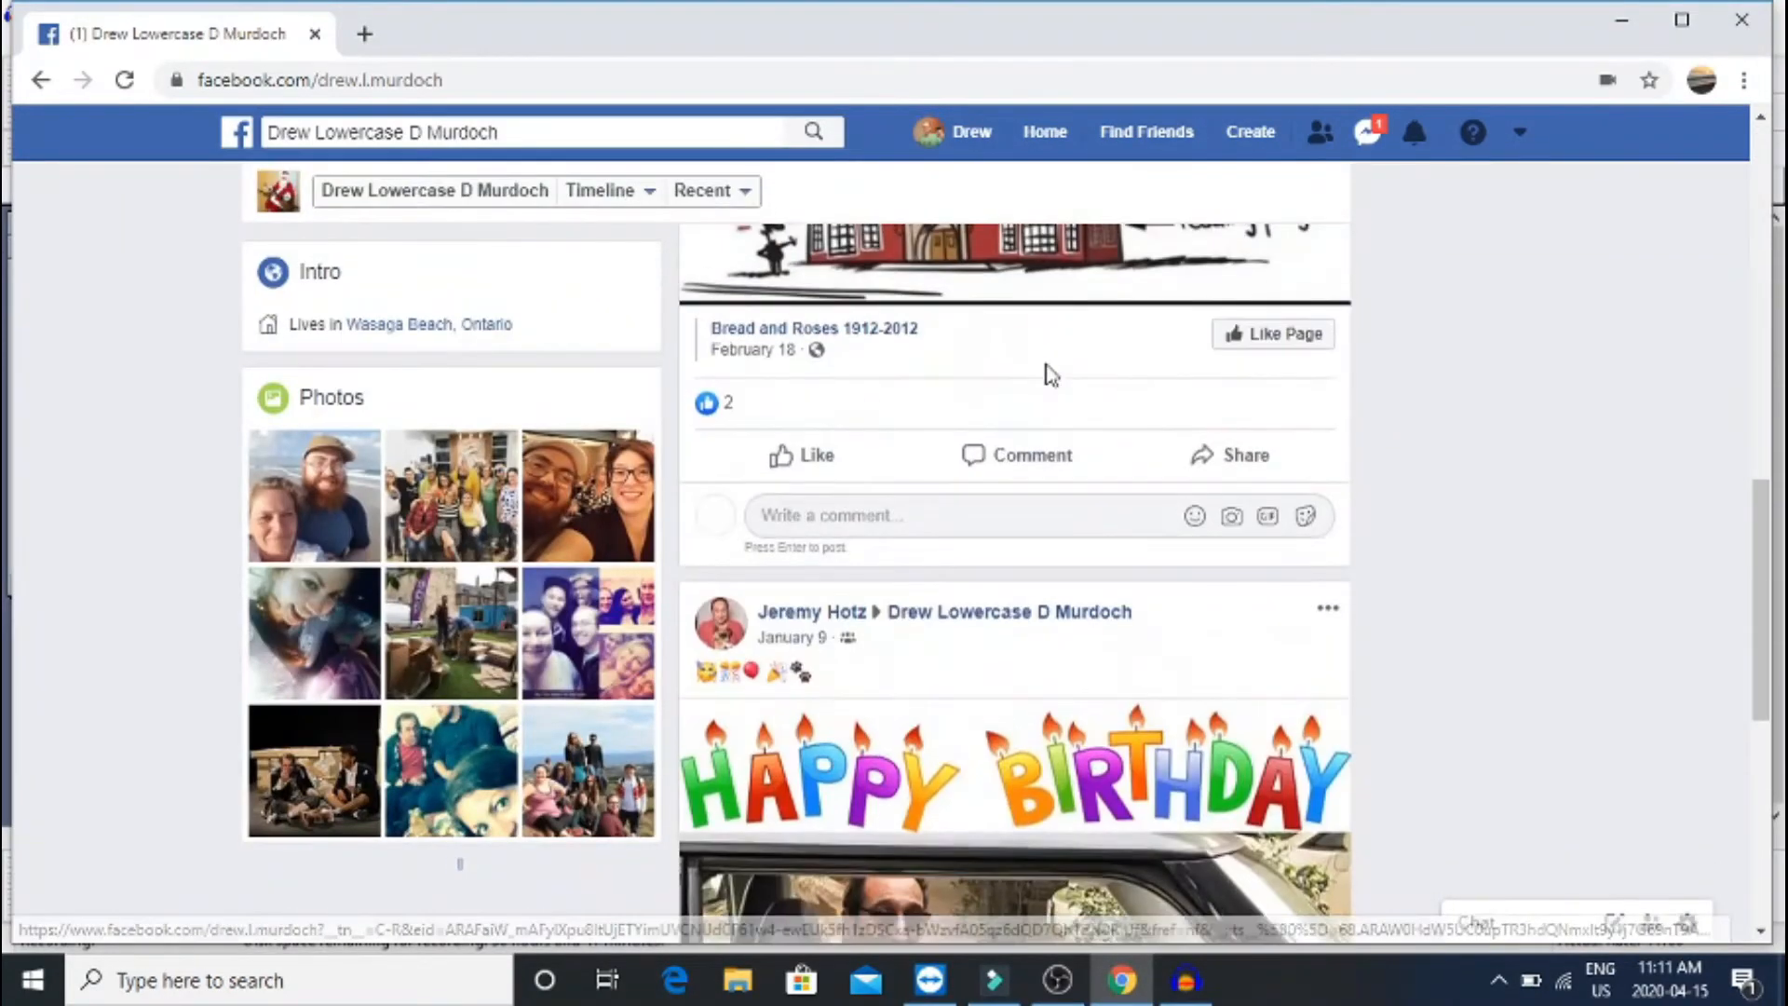
scroll(1049, 377, up, 1)
scroll(1050, 377, down, 2)
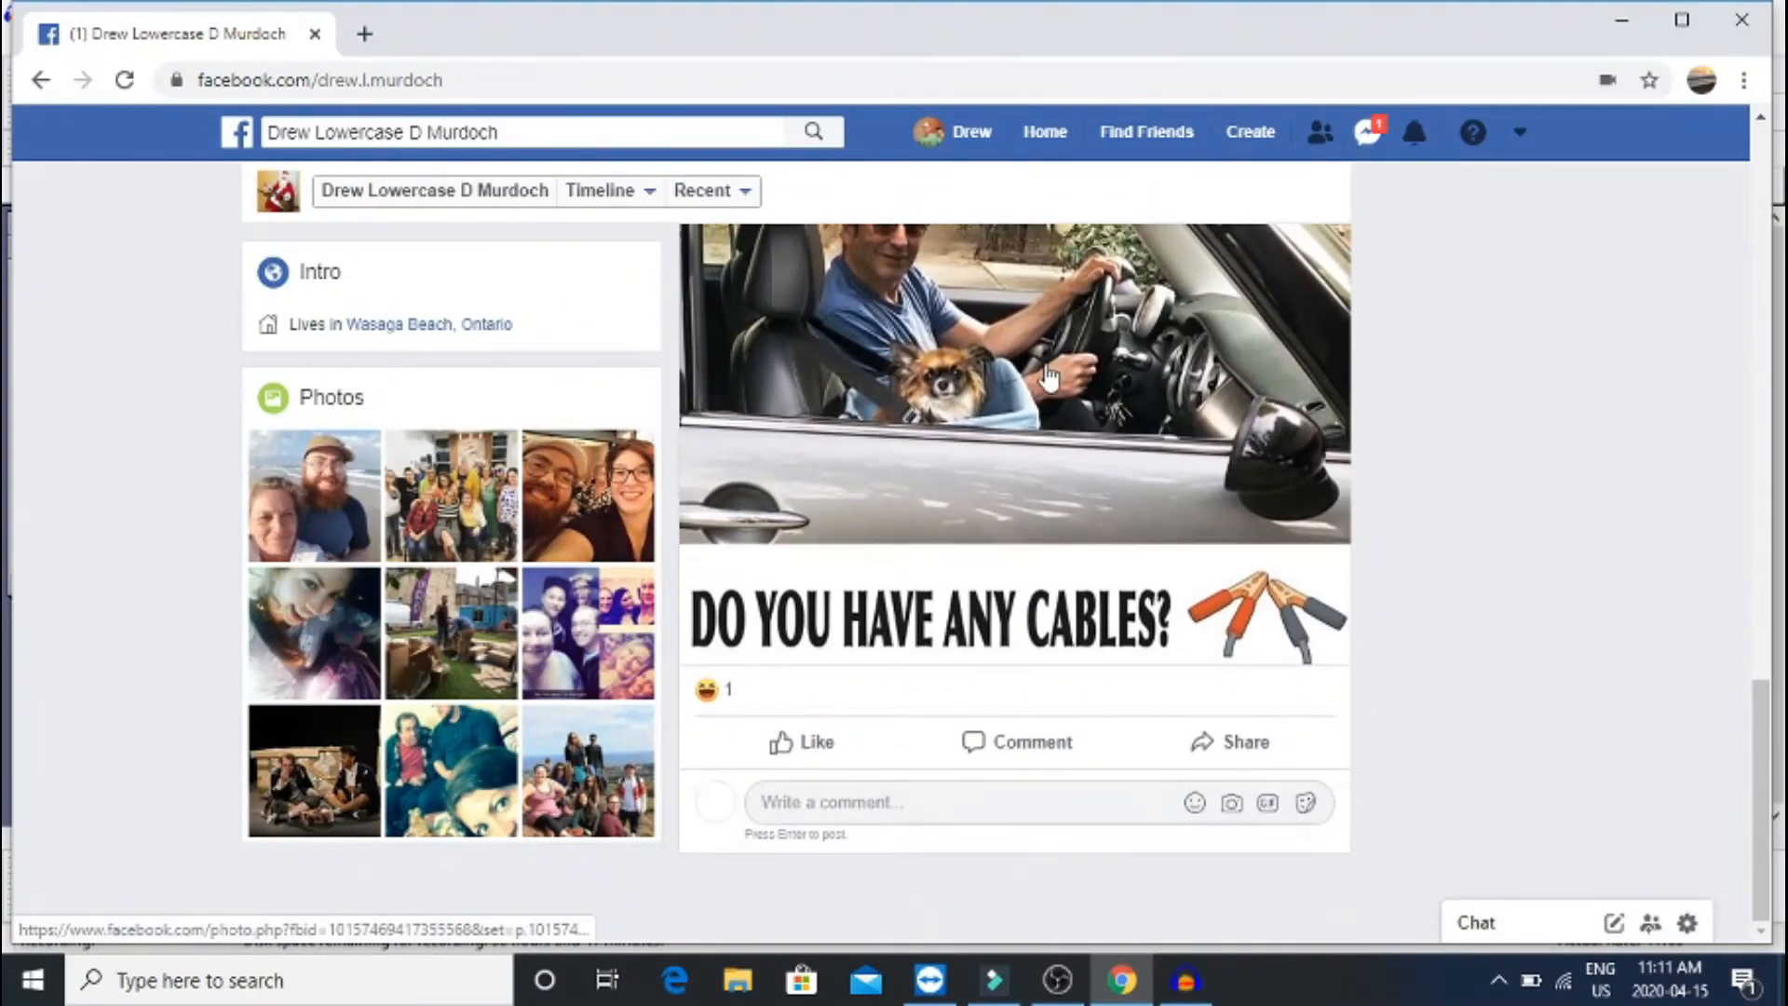
scroll(1050, 377, up, 20)
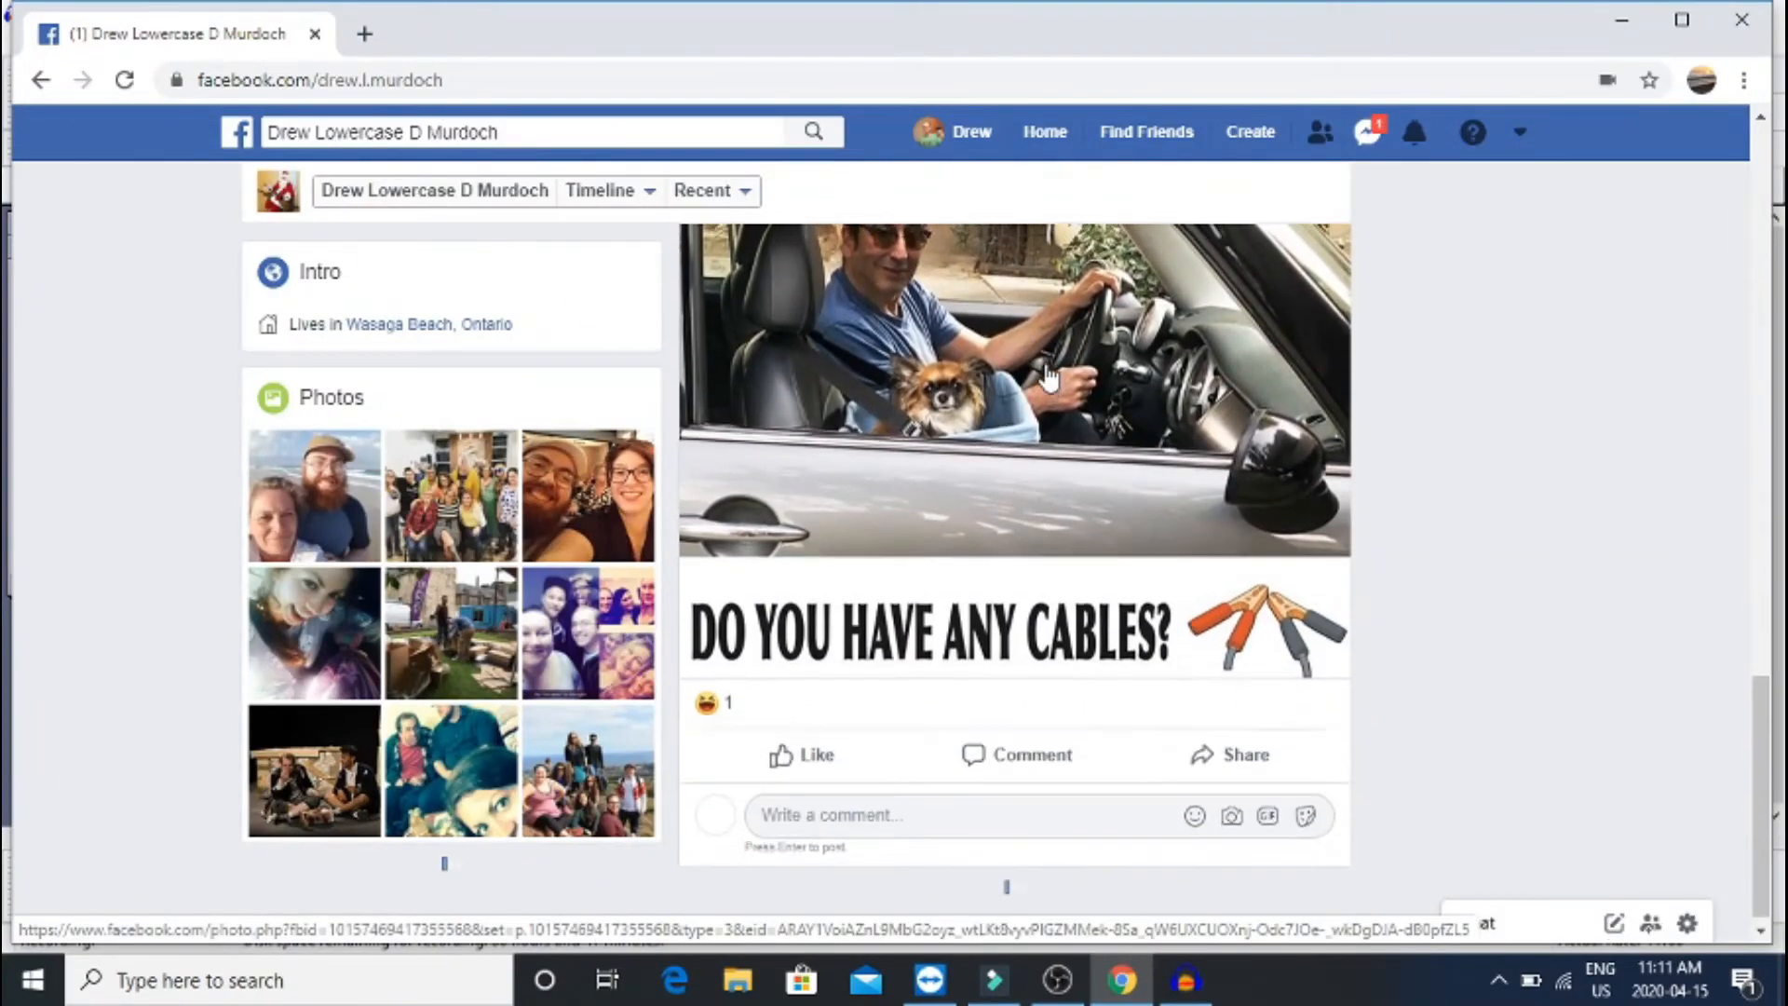
scroll(1049, 376, down, 5)
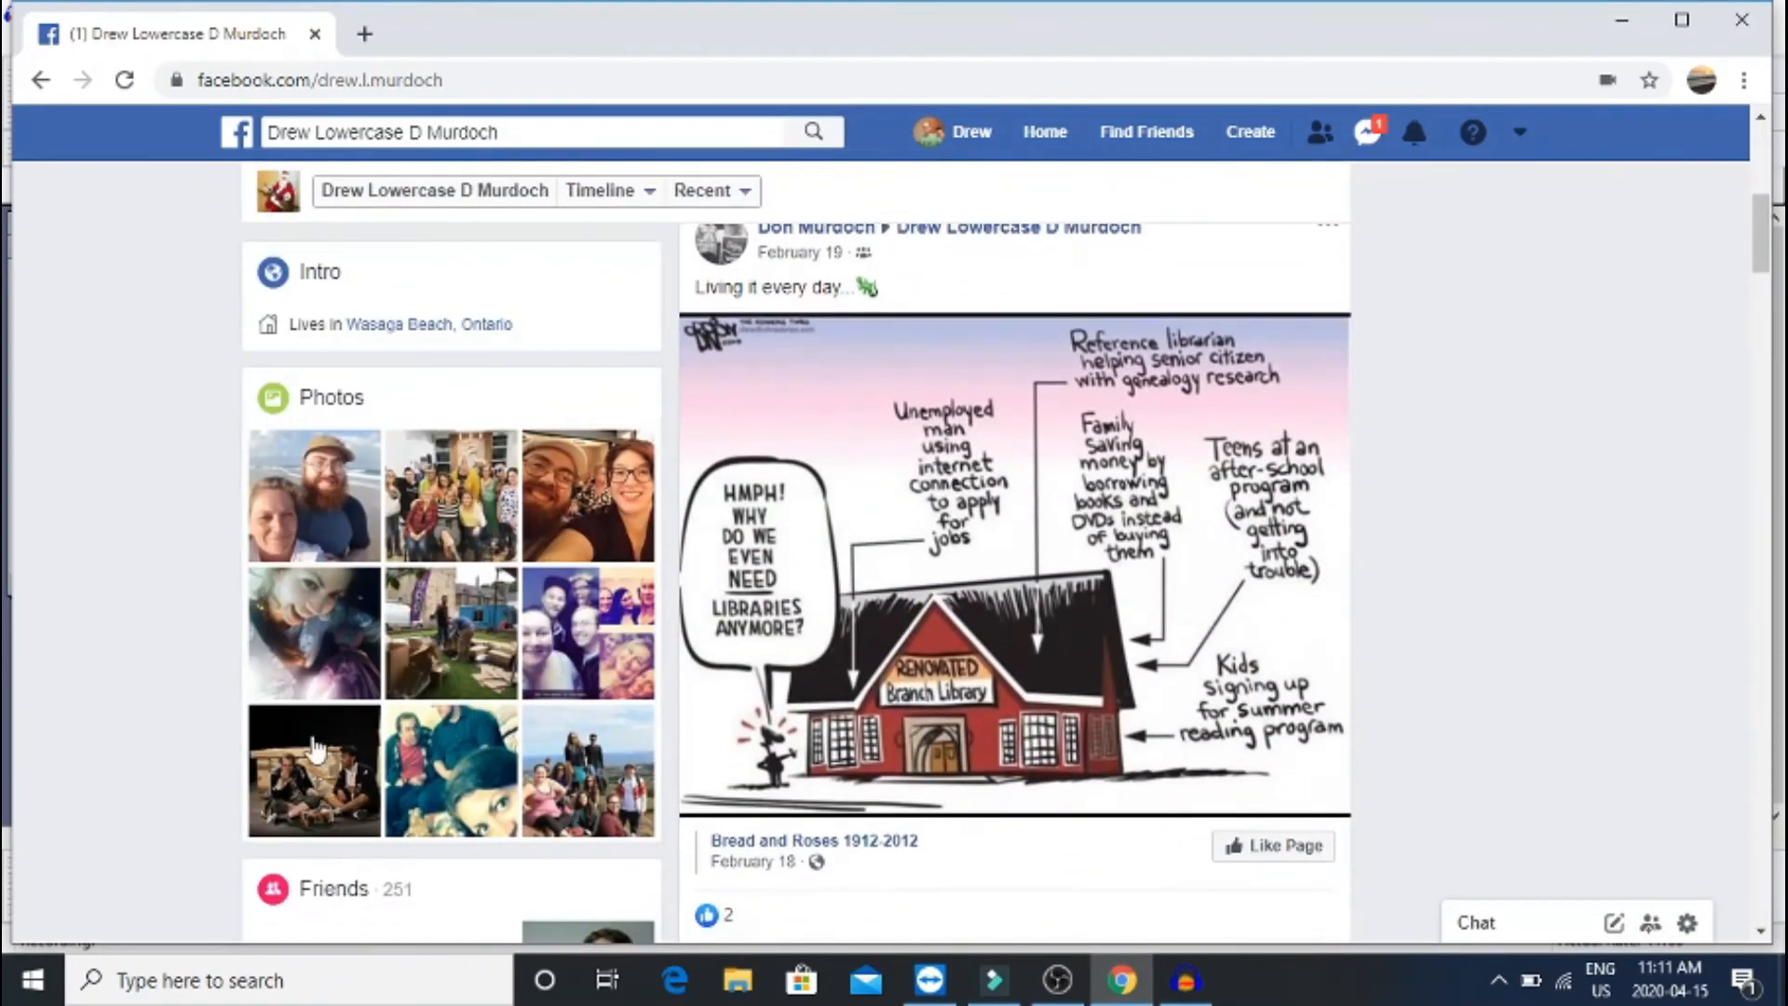
scroll(1059, 686, down, 1)
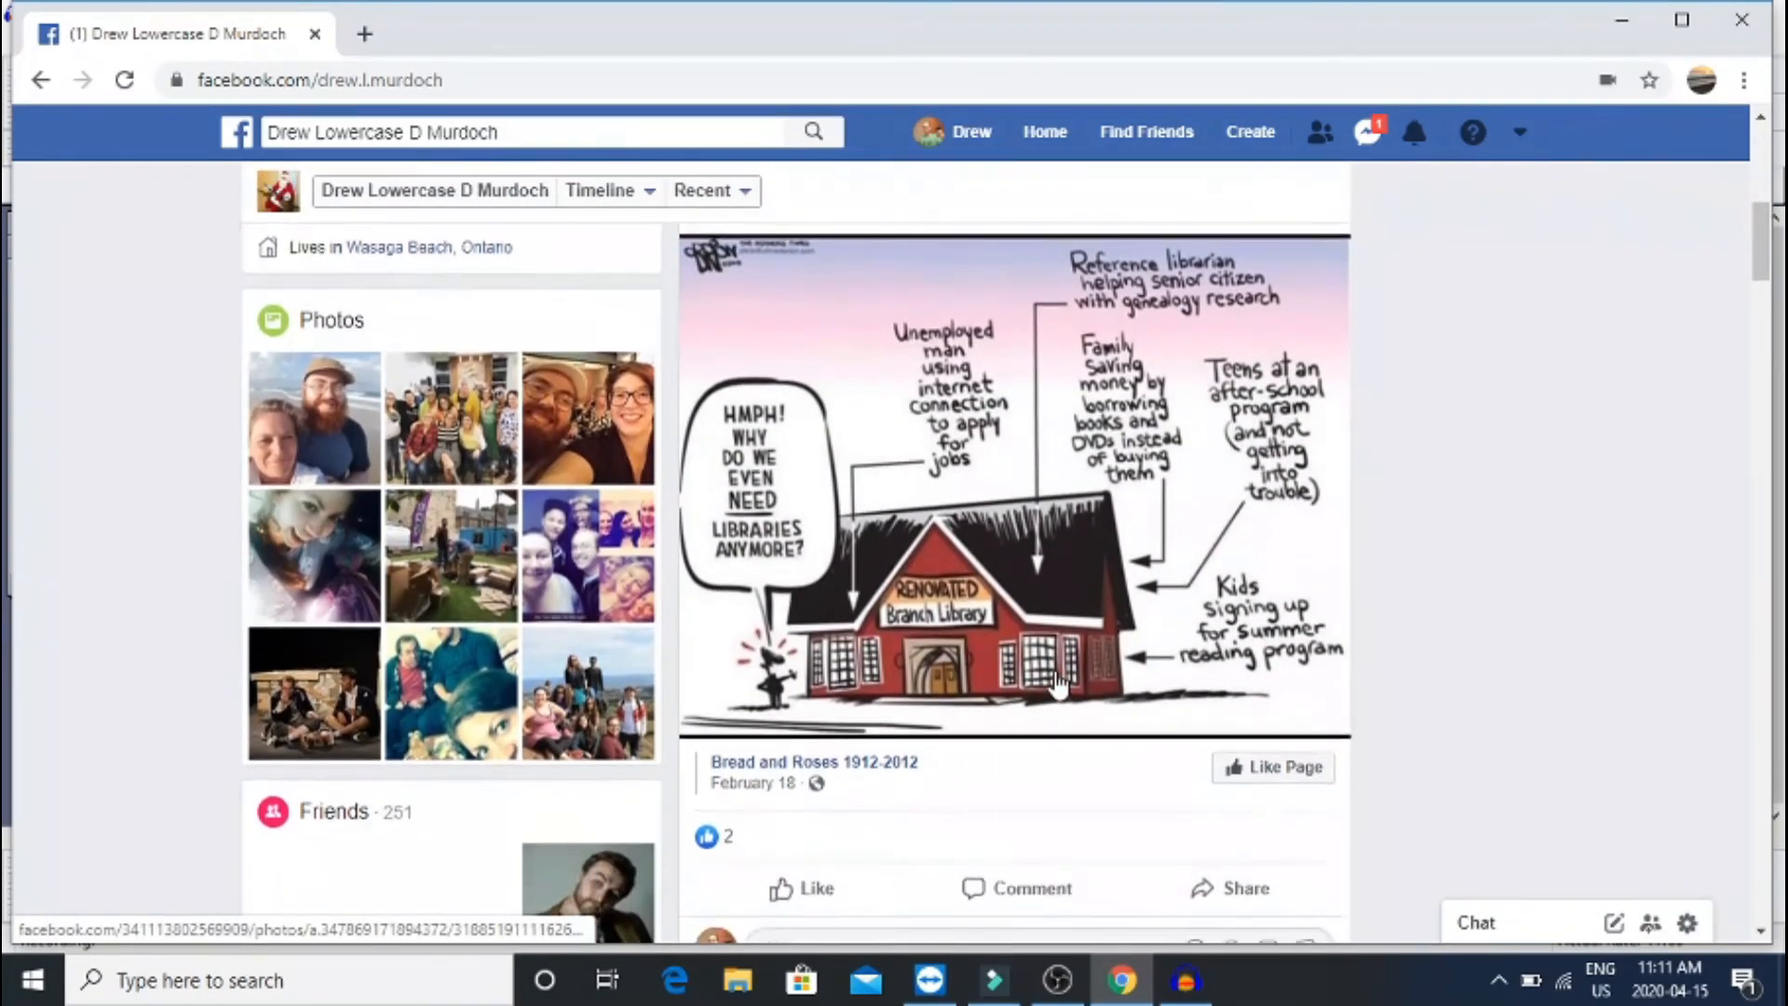
scroll(1059, 686, up, 2)
scroll(1058, 686, down, 9)
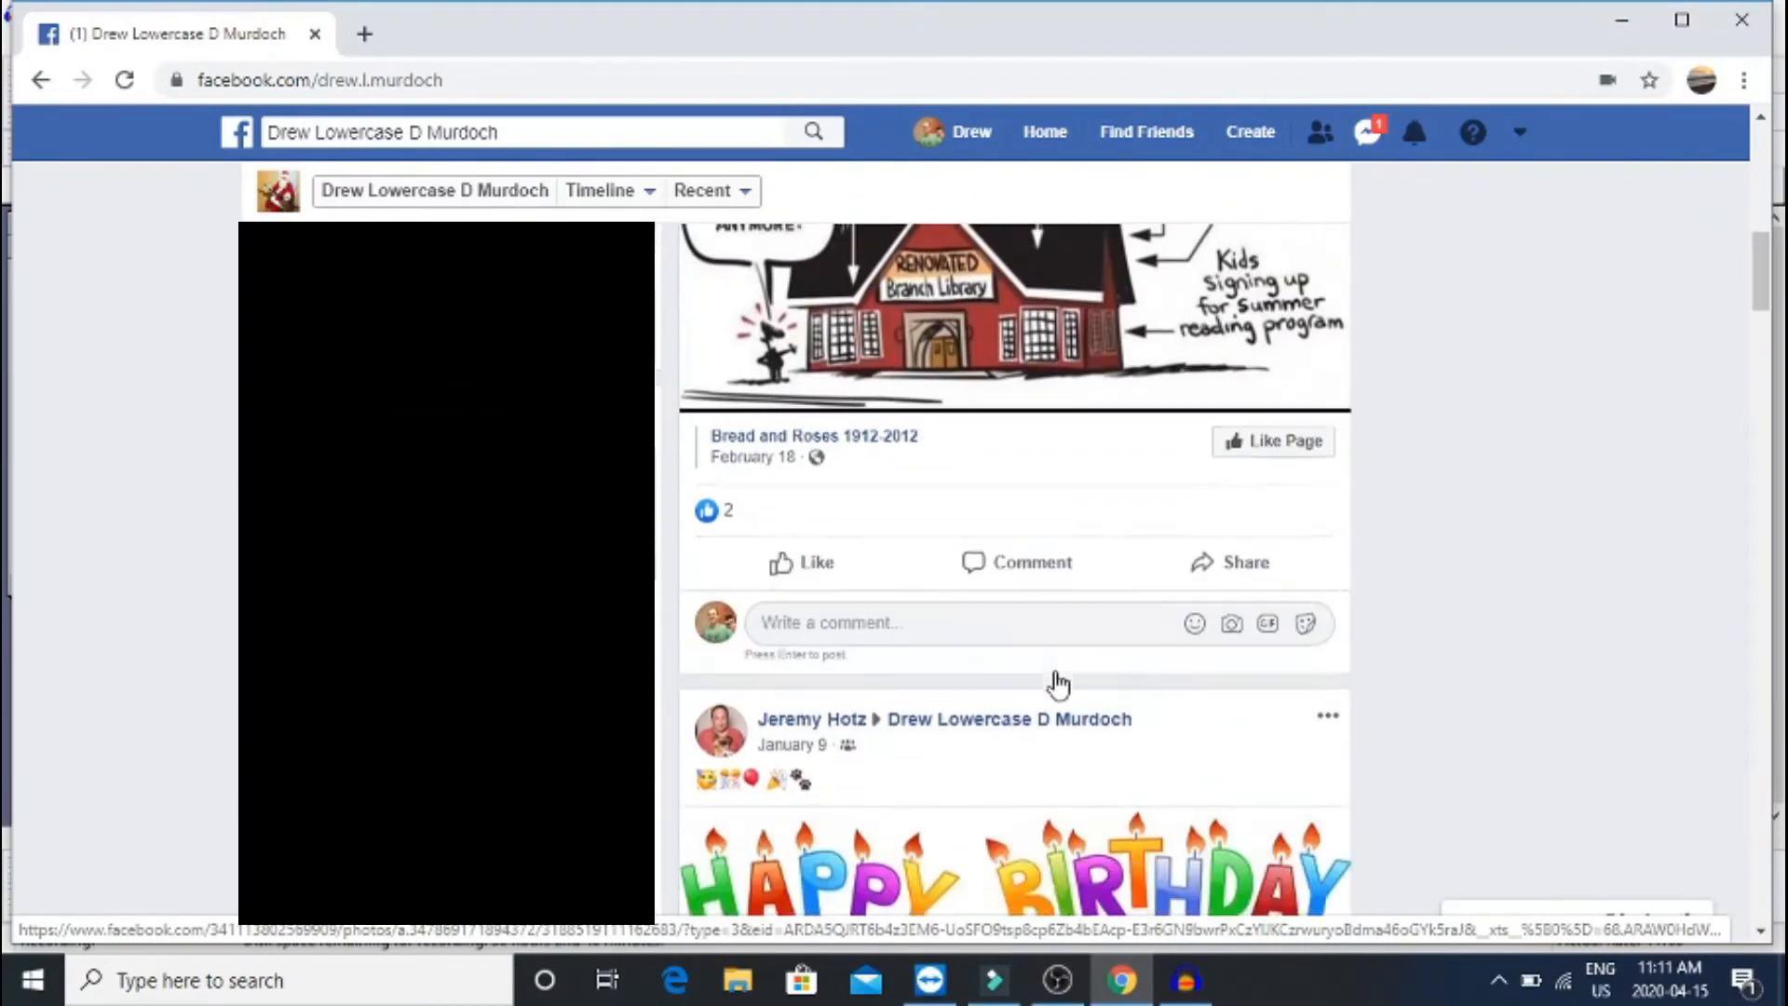
scroll(1059, 686, down, 16)
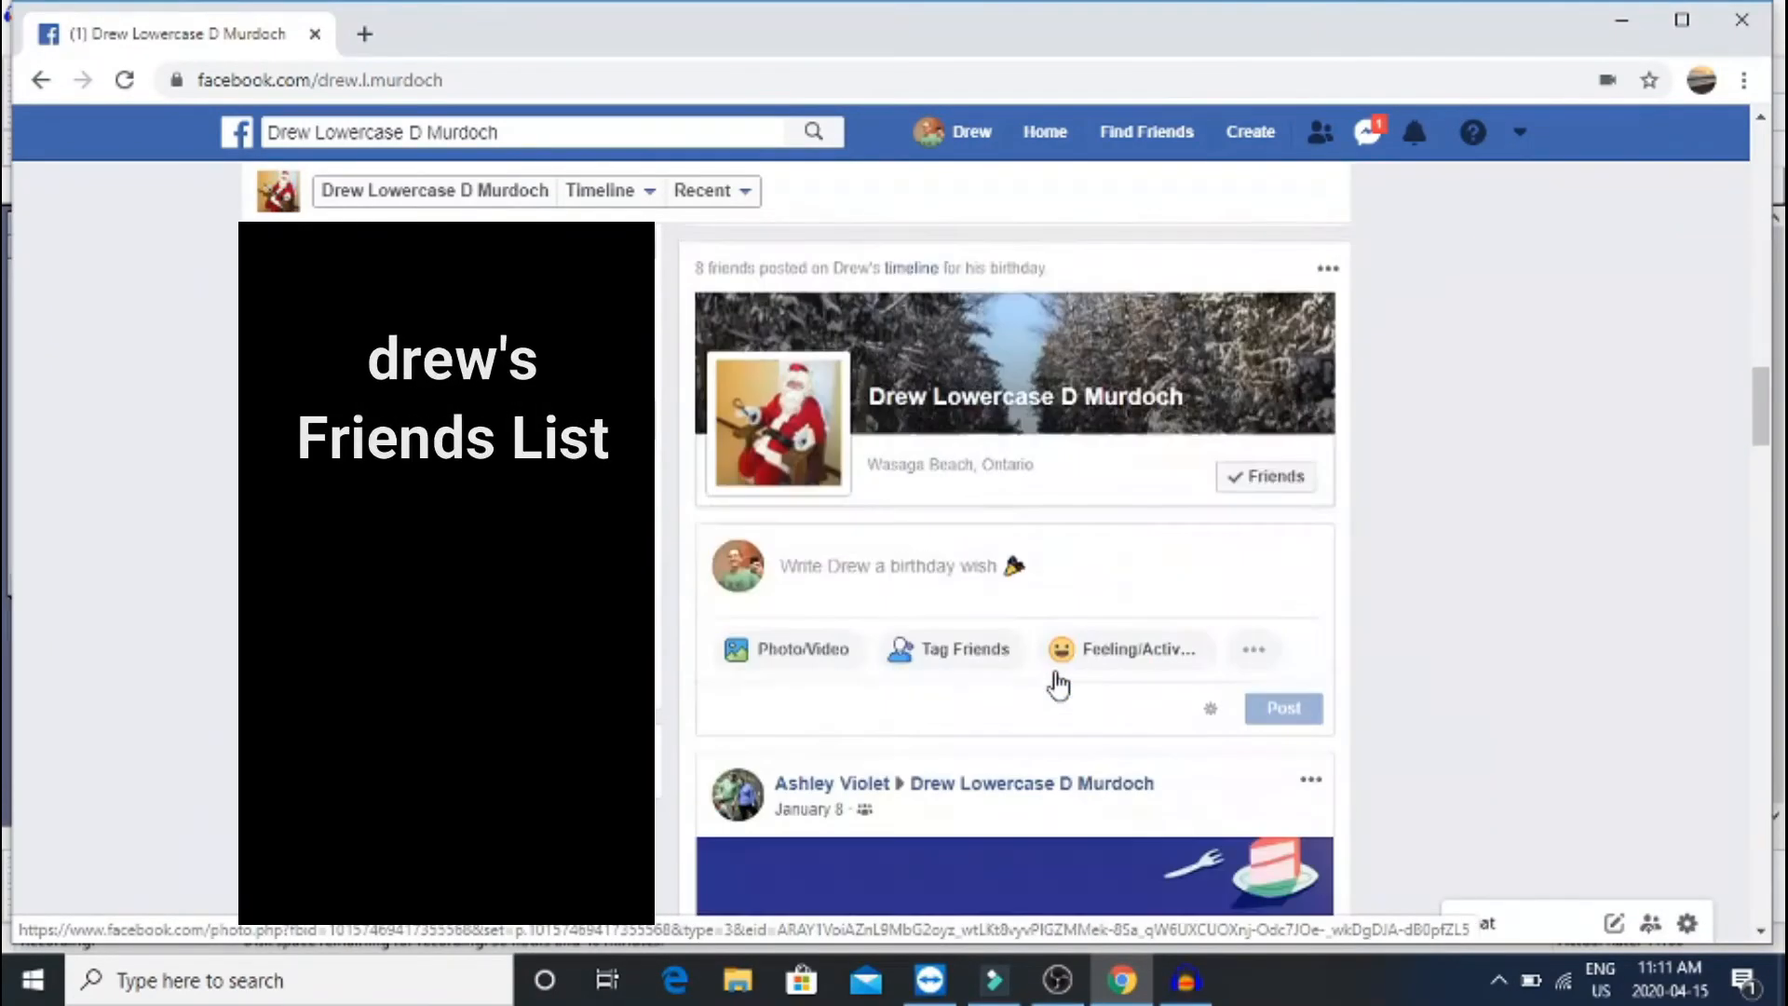
scroll(1057, 670, down, 6)
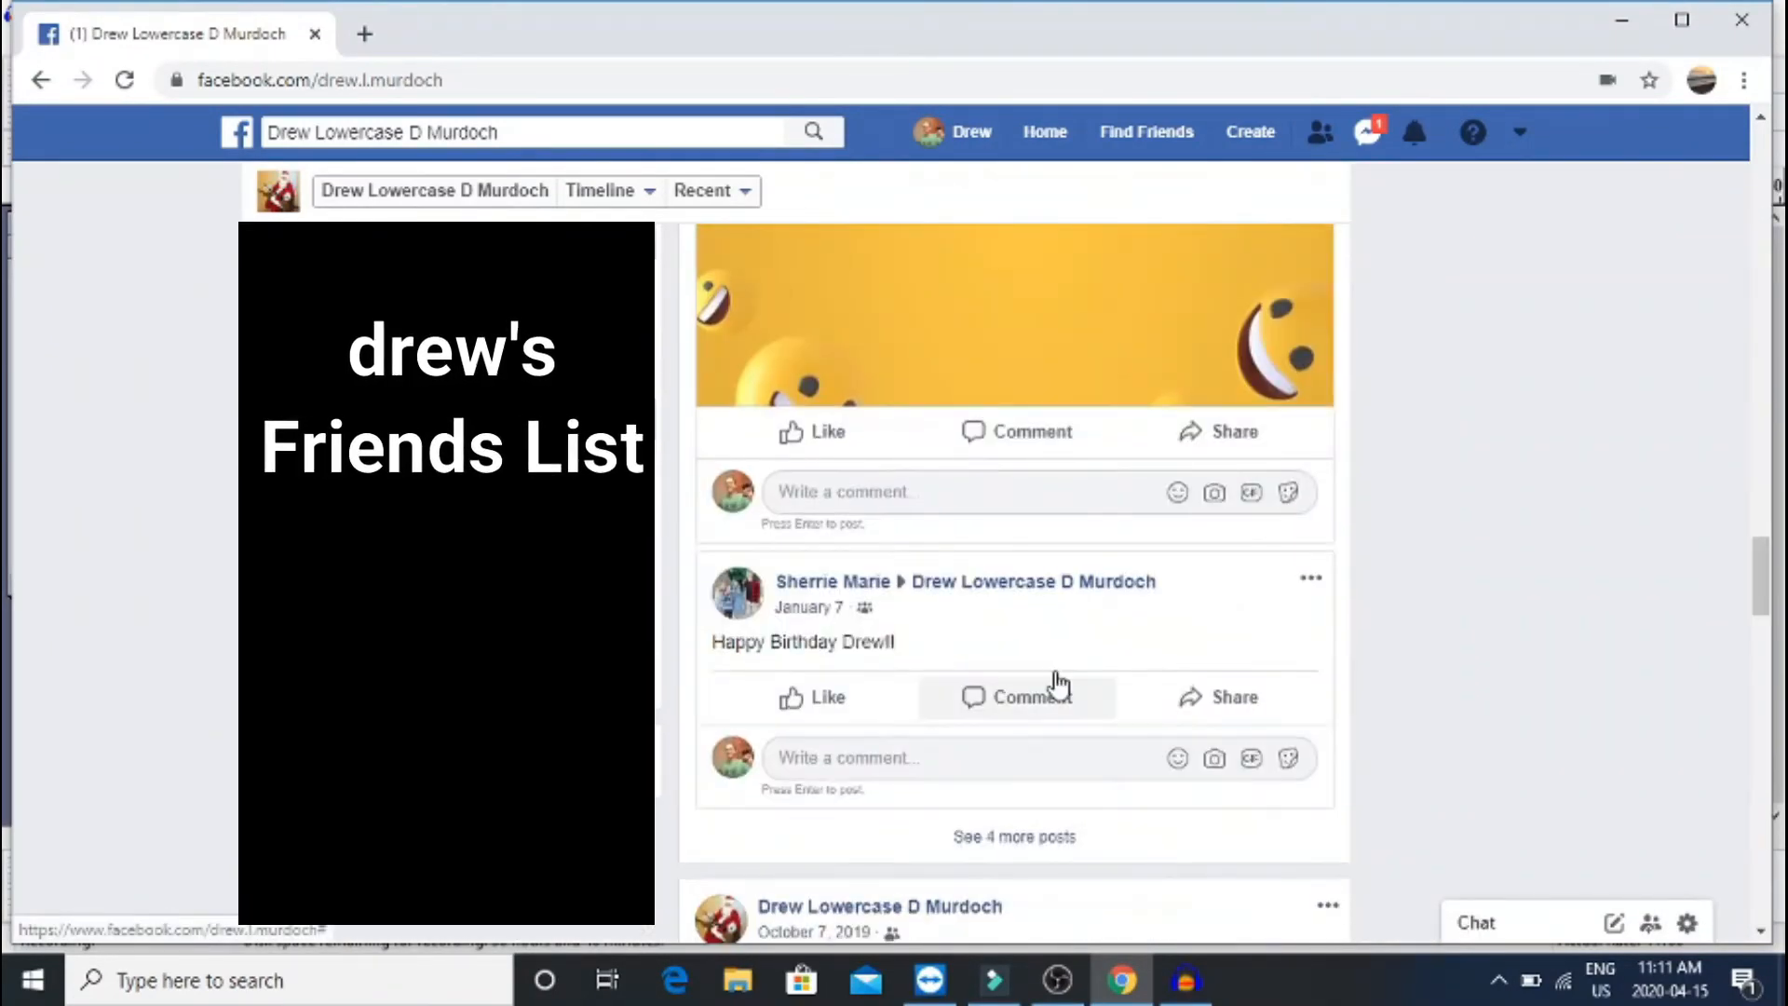
click(1057, 693)
scroll(1099, 579, up, 18)
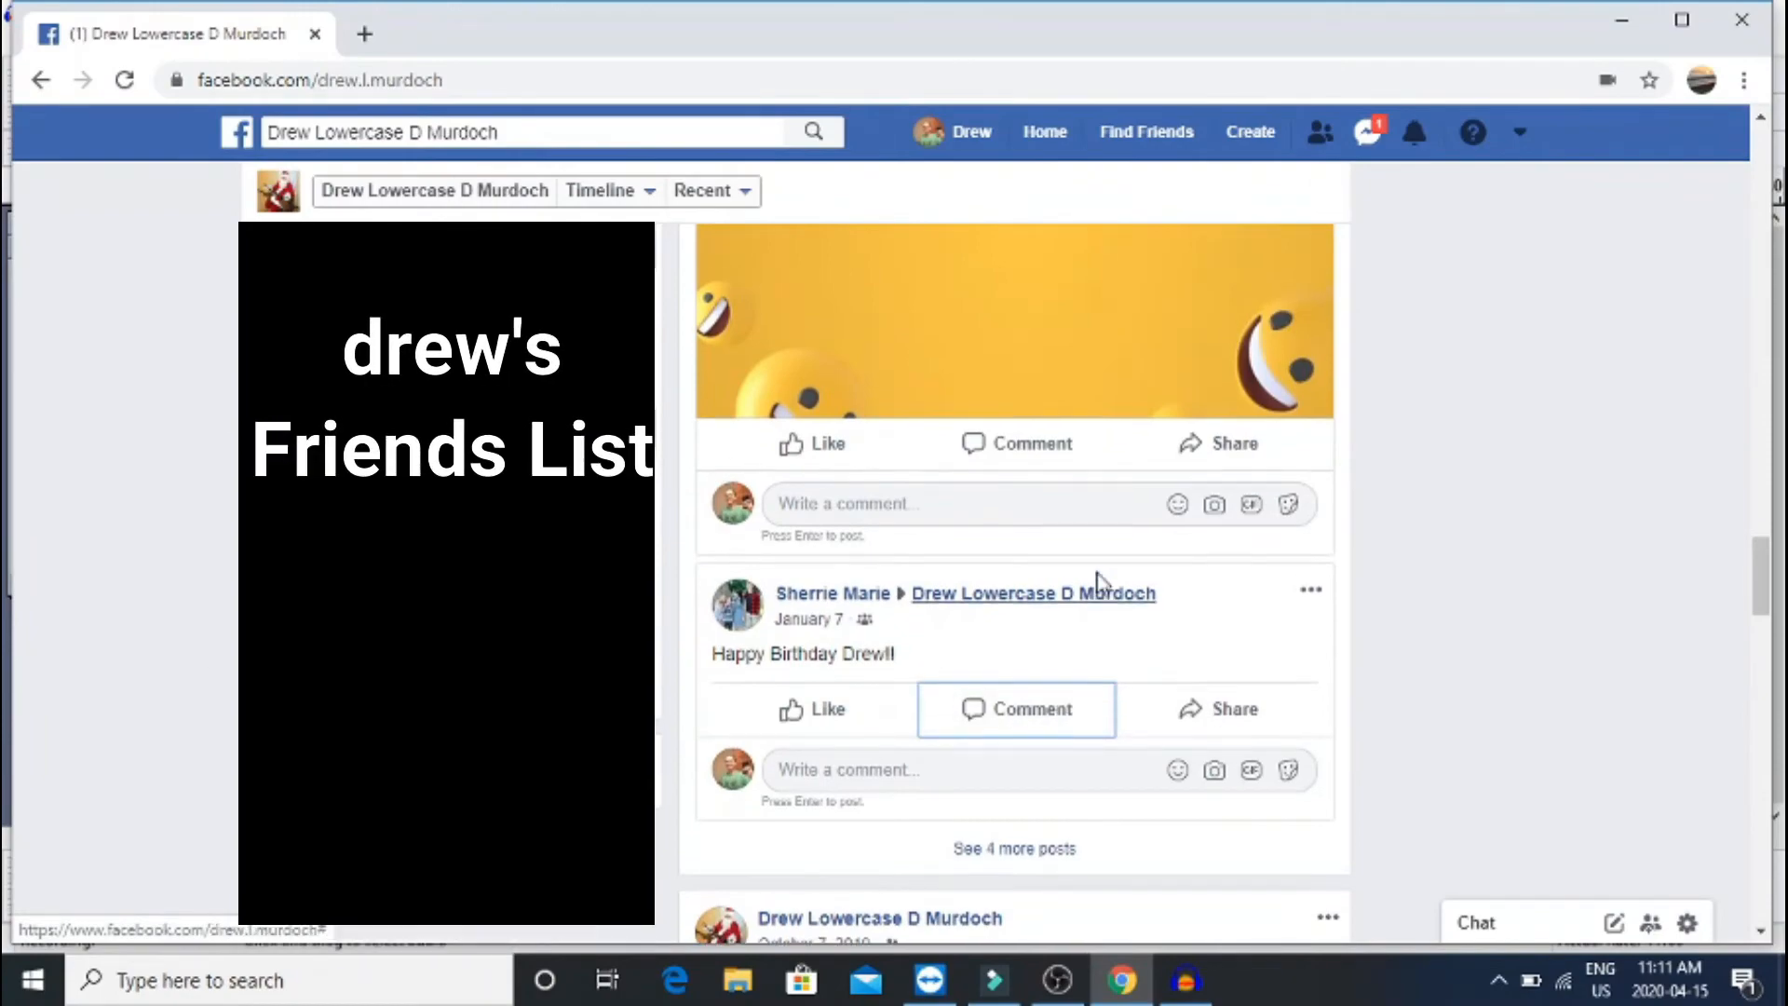
scroll(1099, 582, up, 5)
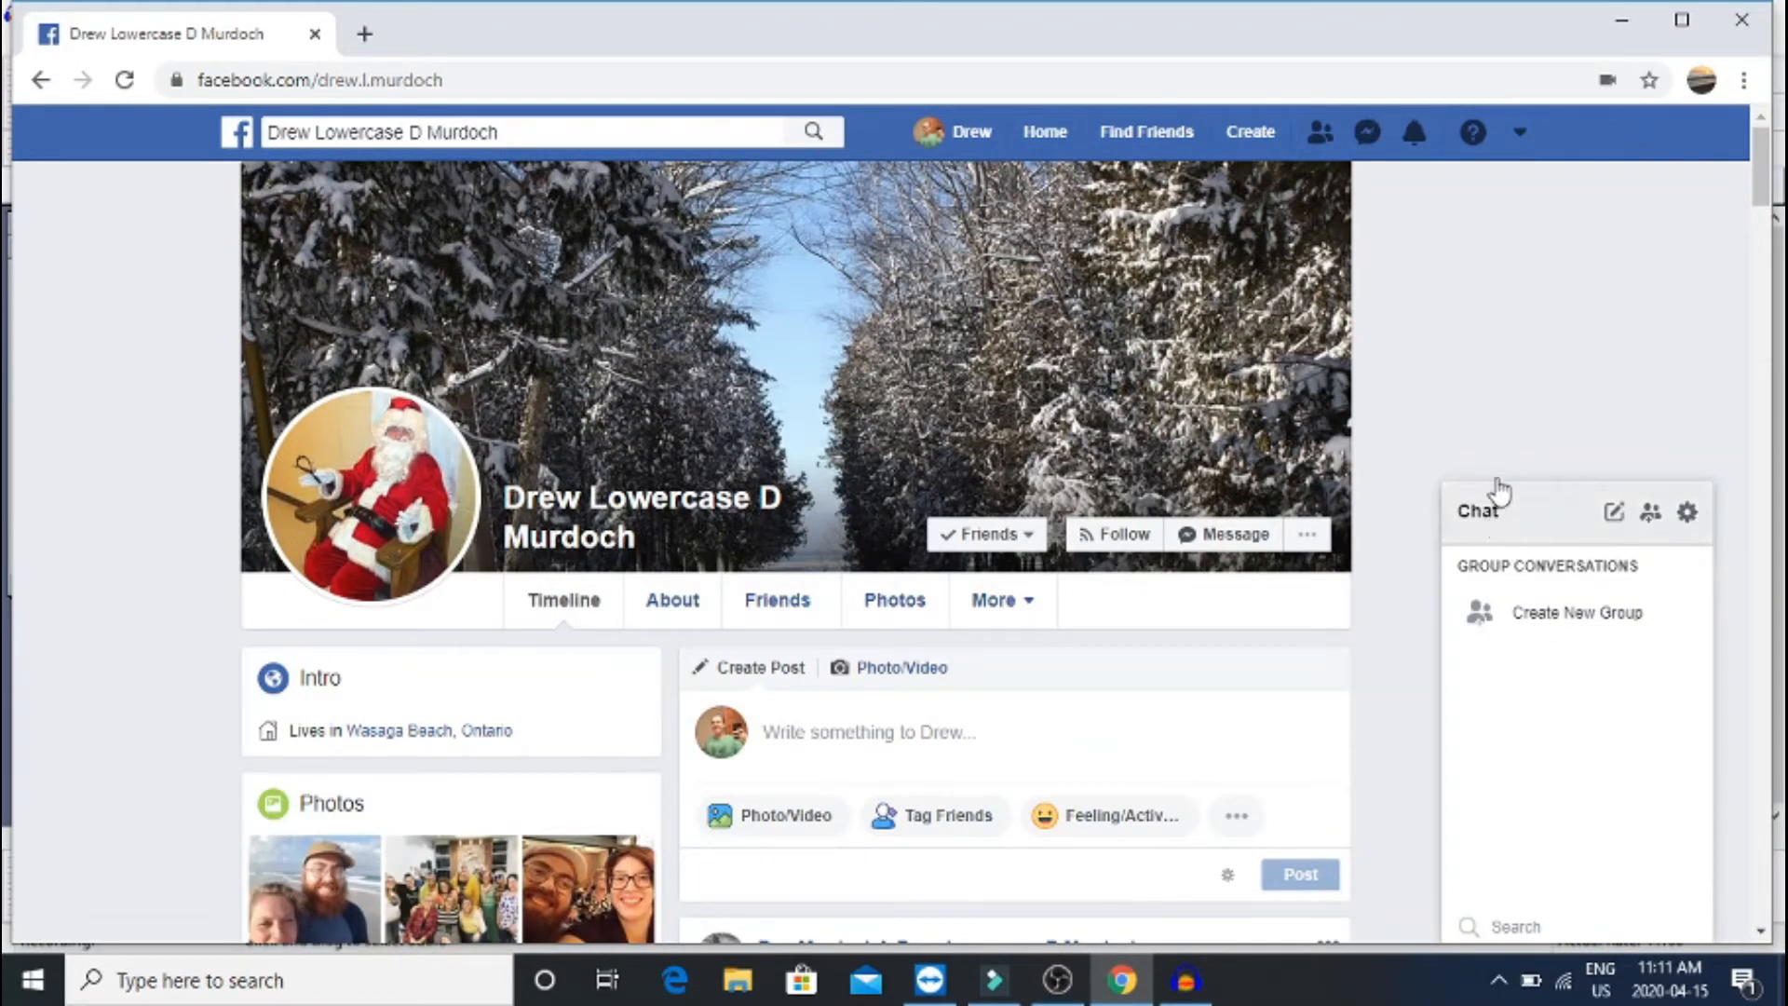
Collapse the Chat panel and open the conversation with the new friend from Messenger
click(1487, 529)
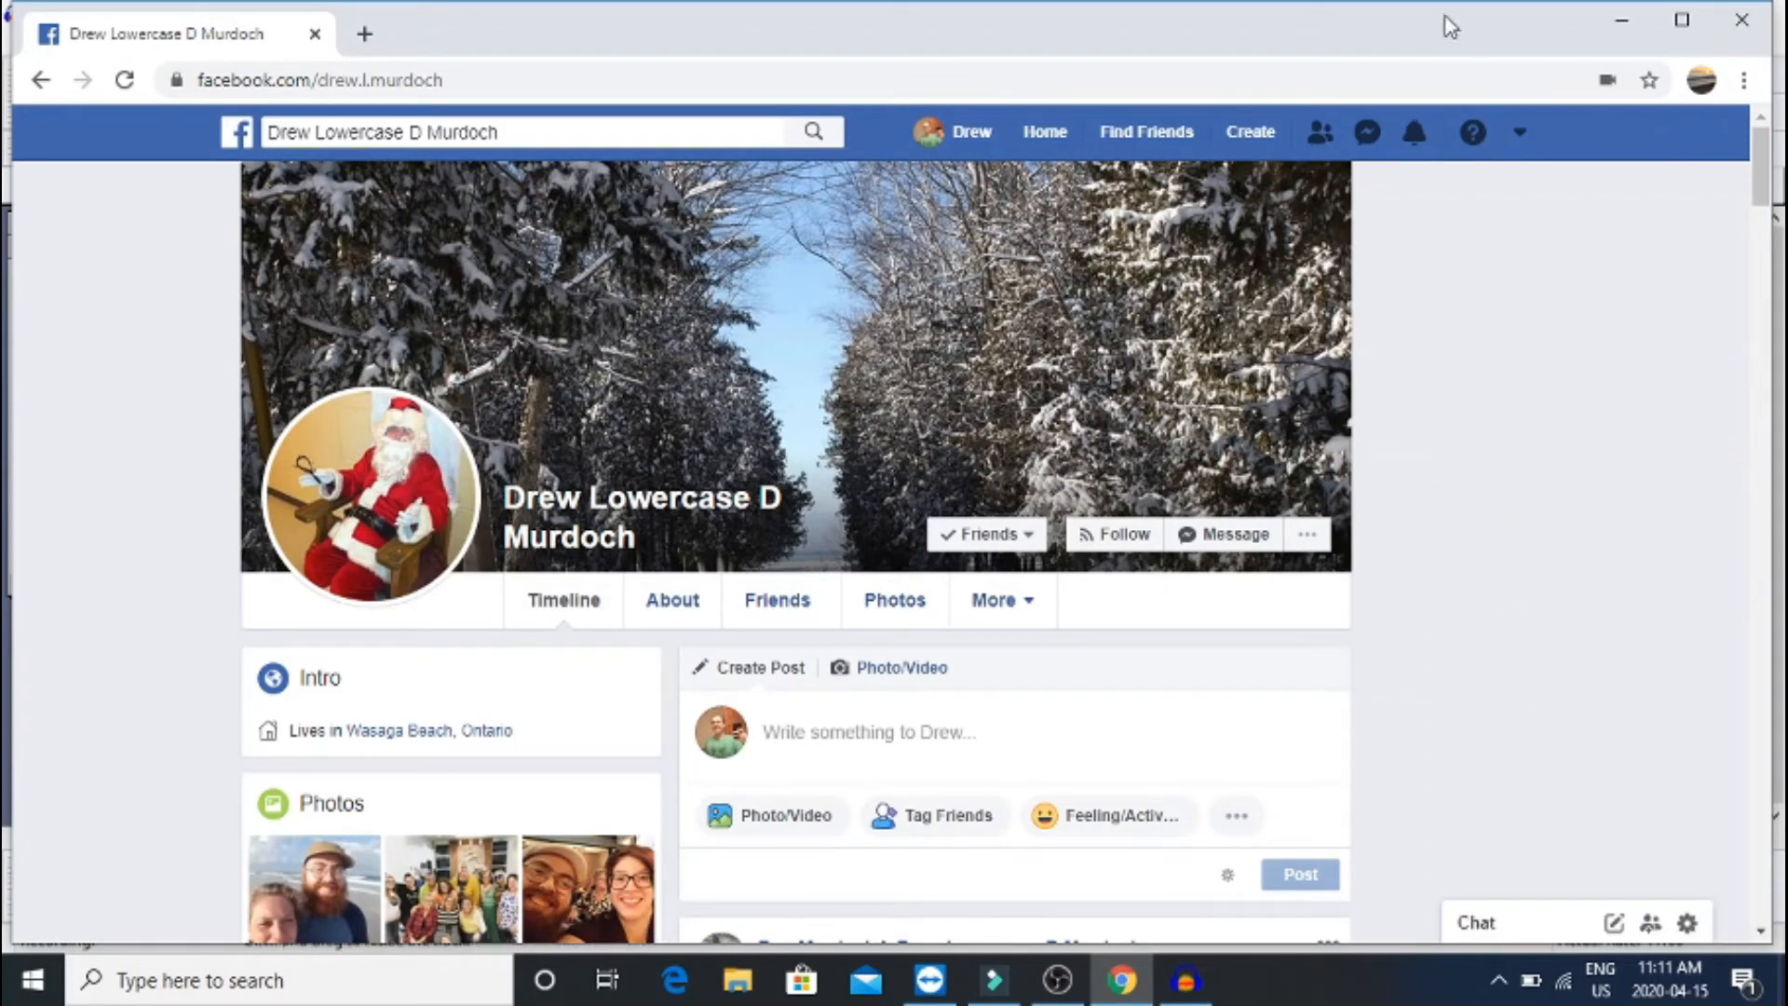
click(1367, 135)
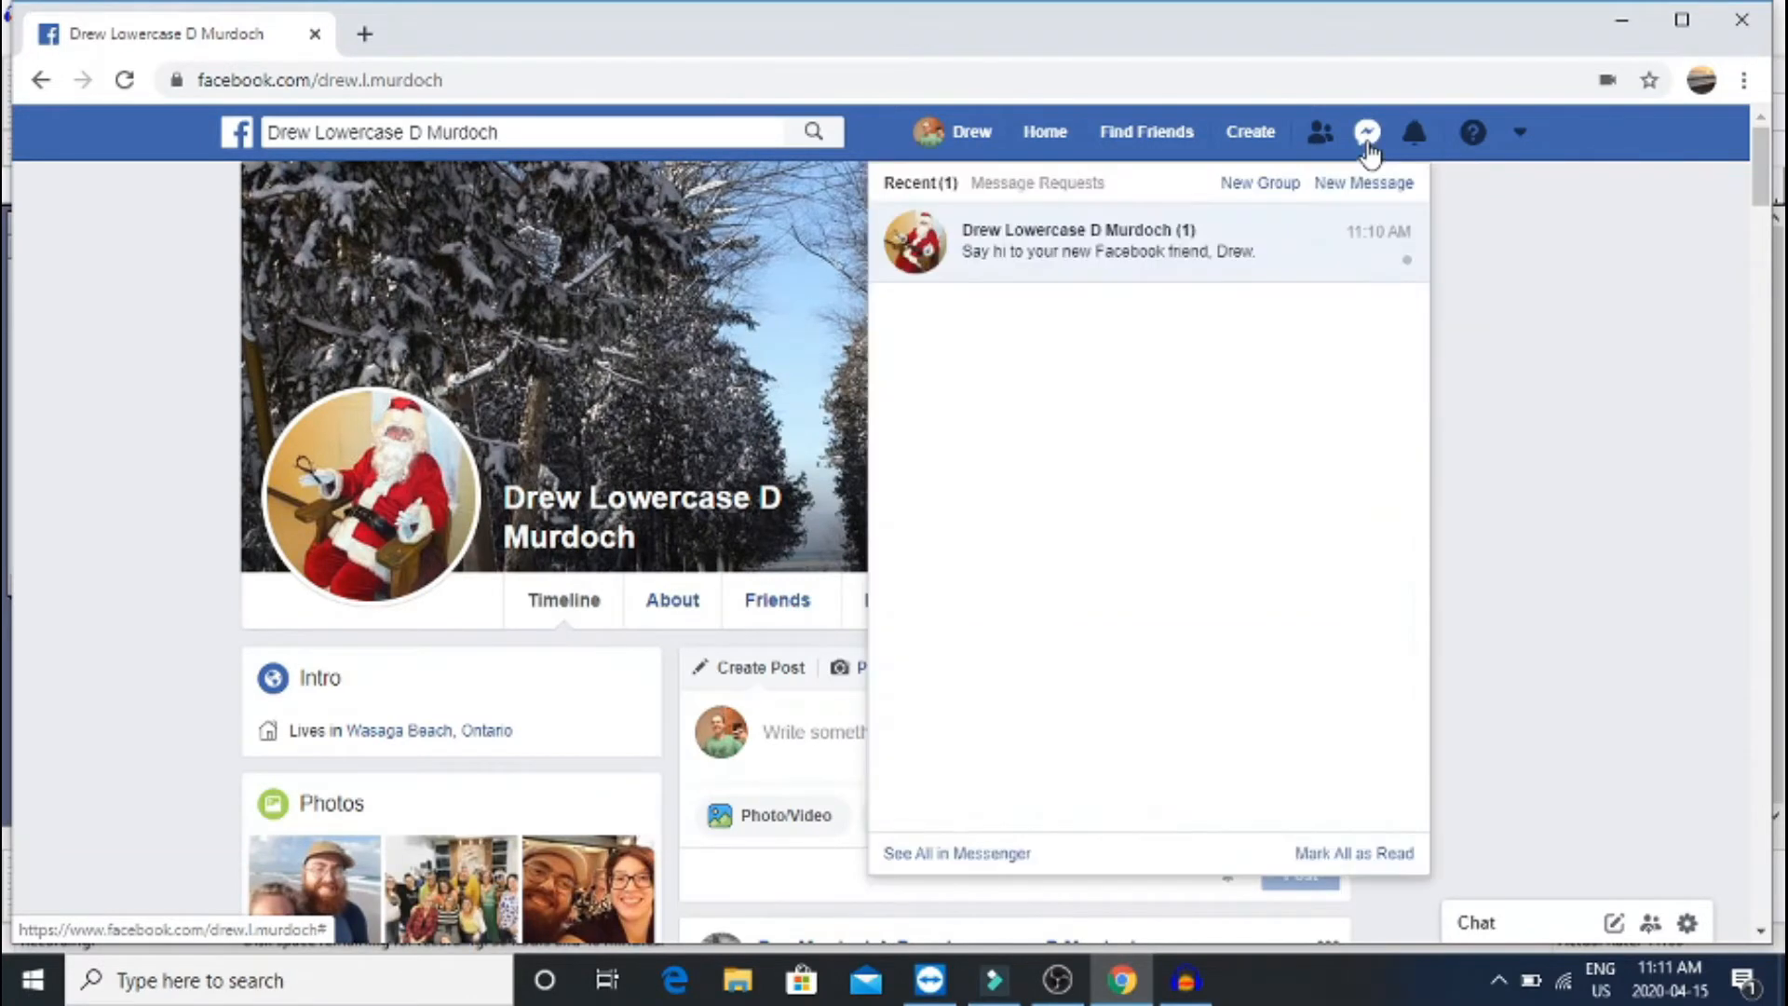
click(1151, 240)
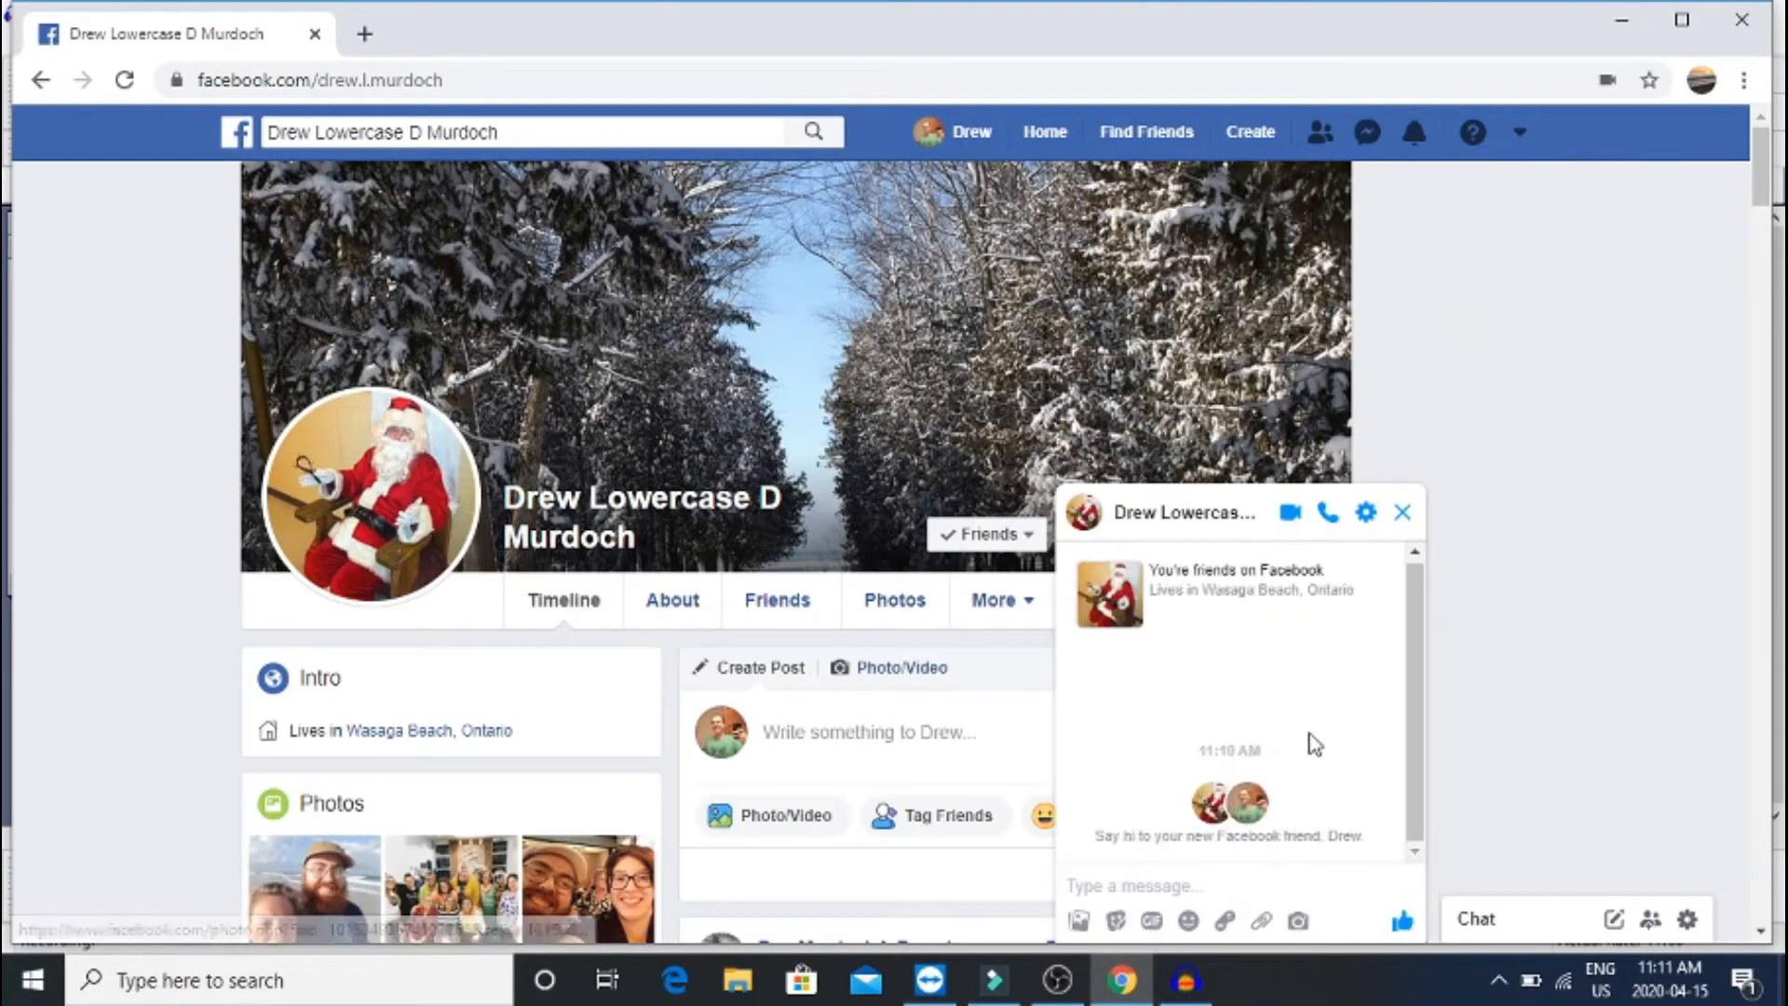
Send the friend a greeting hoping they're doing well and asking 'Coffee Soon?'
click(1179, 892)
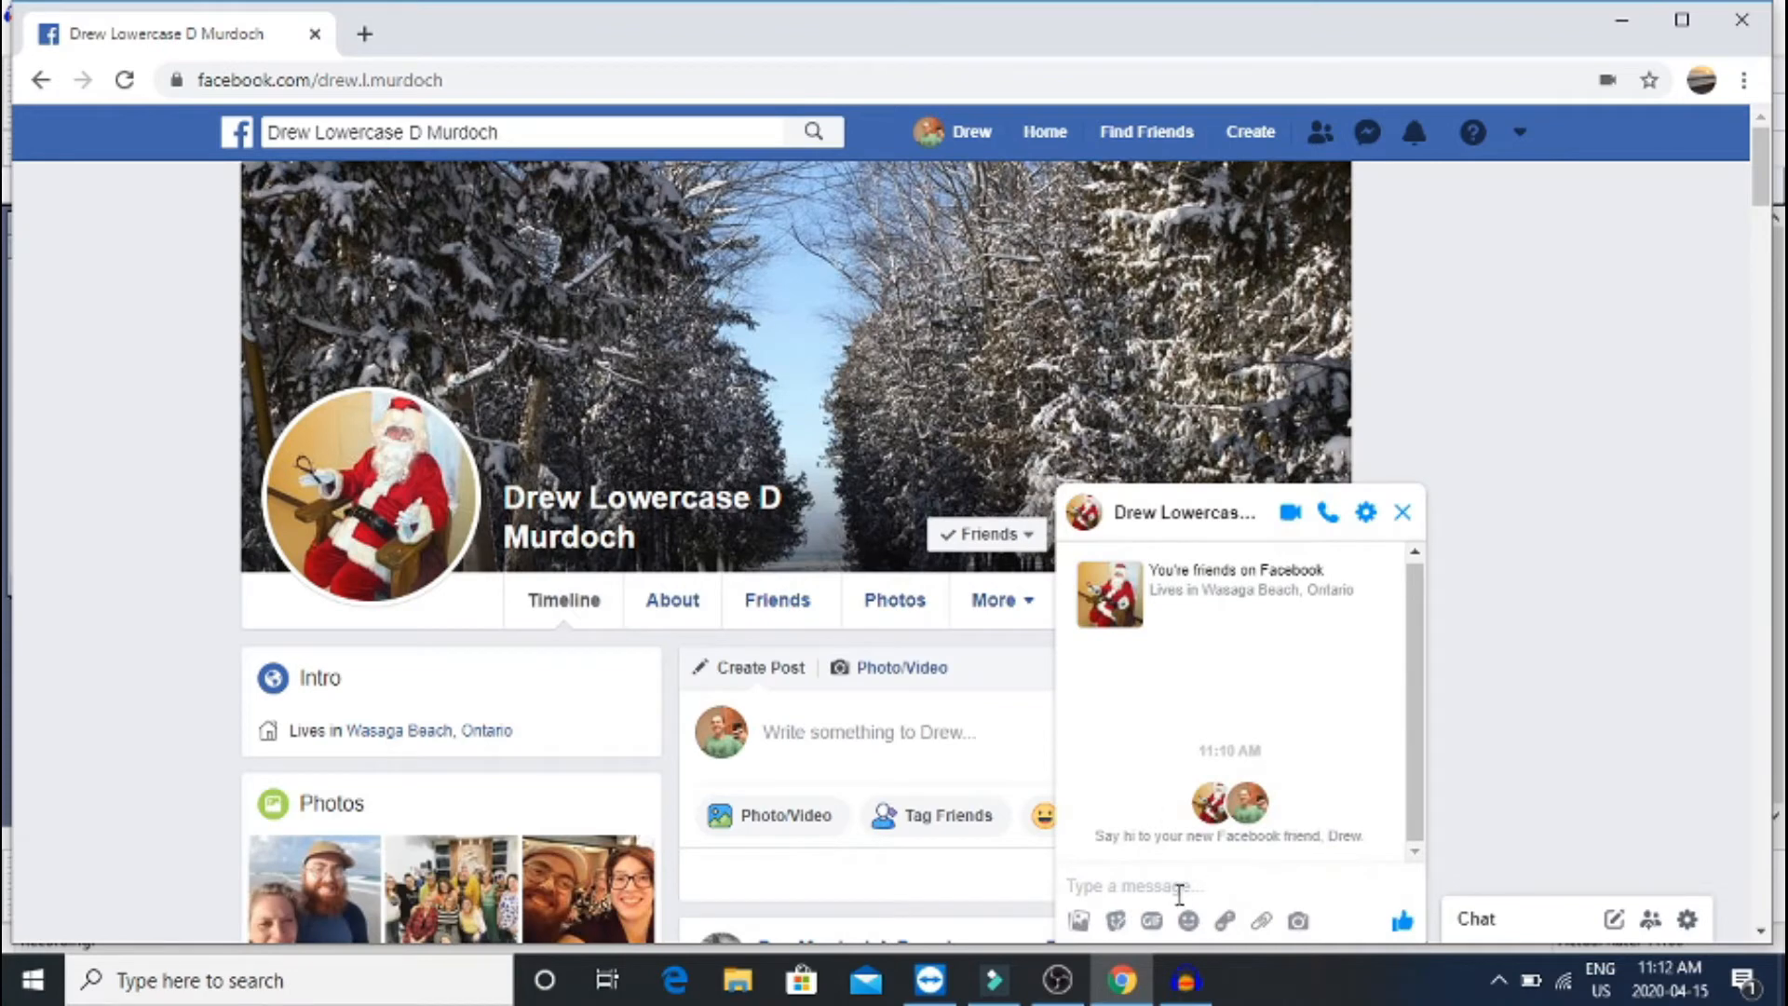
text(Hello)
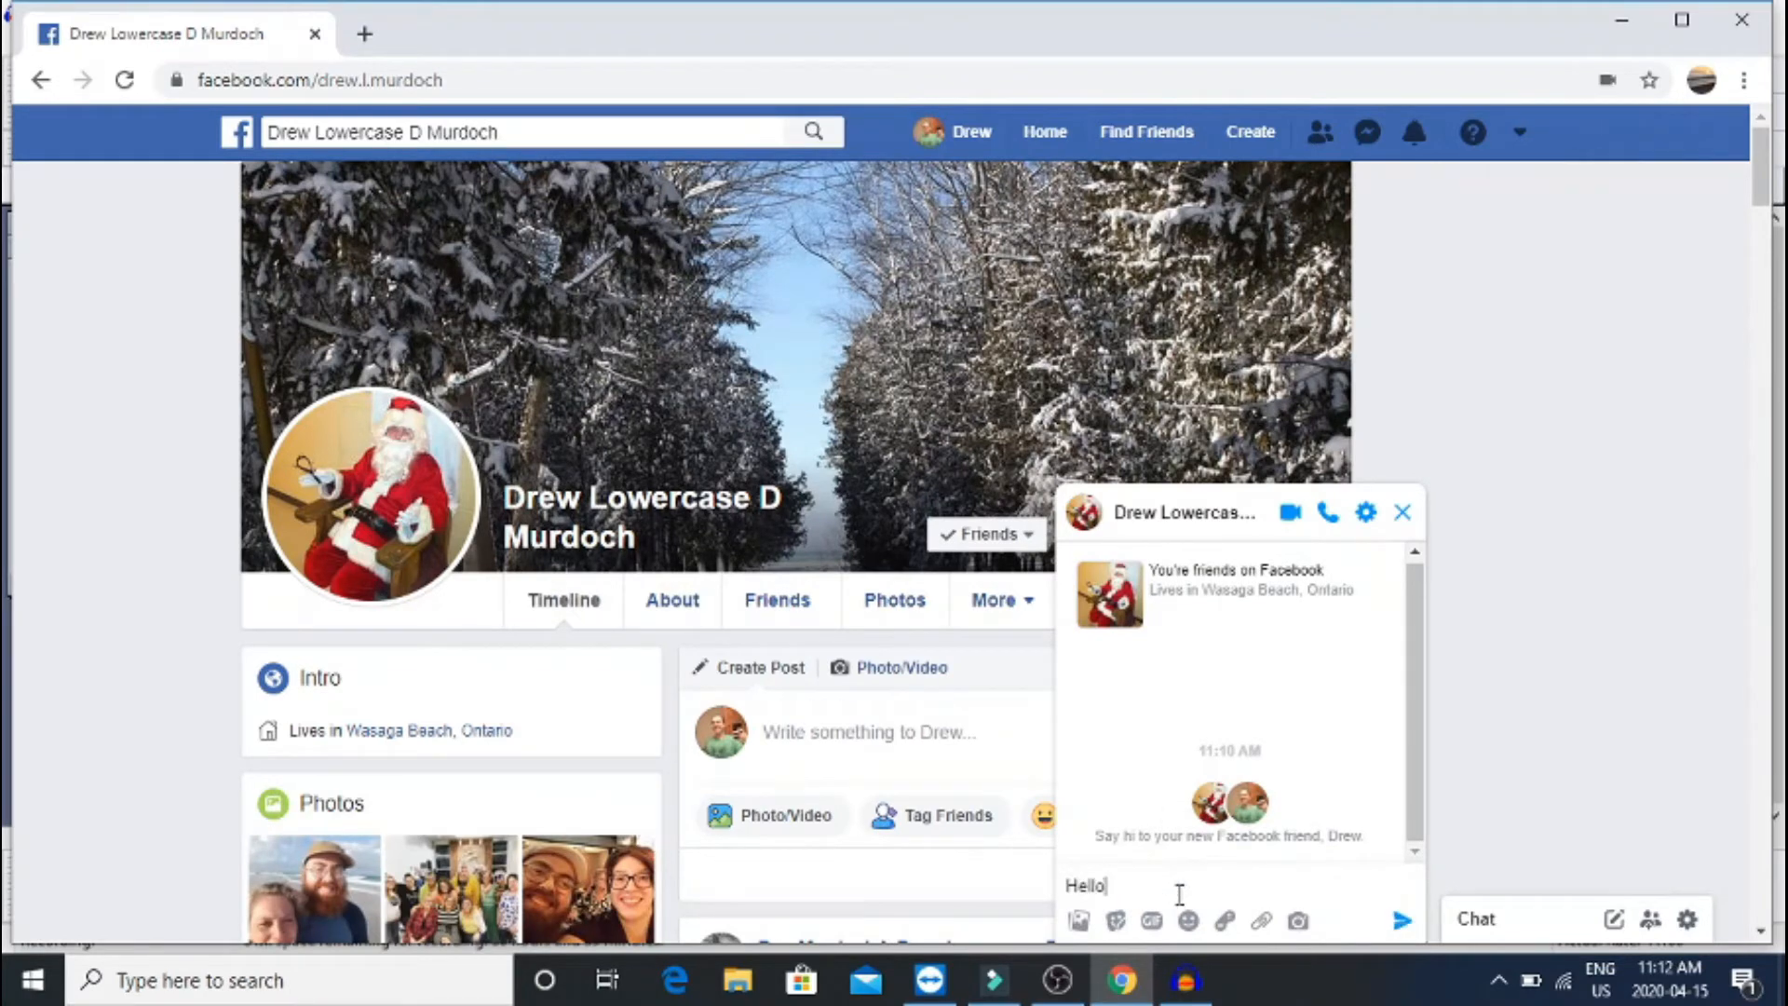
text( drew )
text(Hope you're )
text(doing )
text(wel)
text(See a)
key(BackSpace)
key(BackSpace)
key(BackSpace)
key(BackSpace)
key(BackSpace)
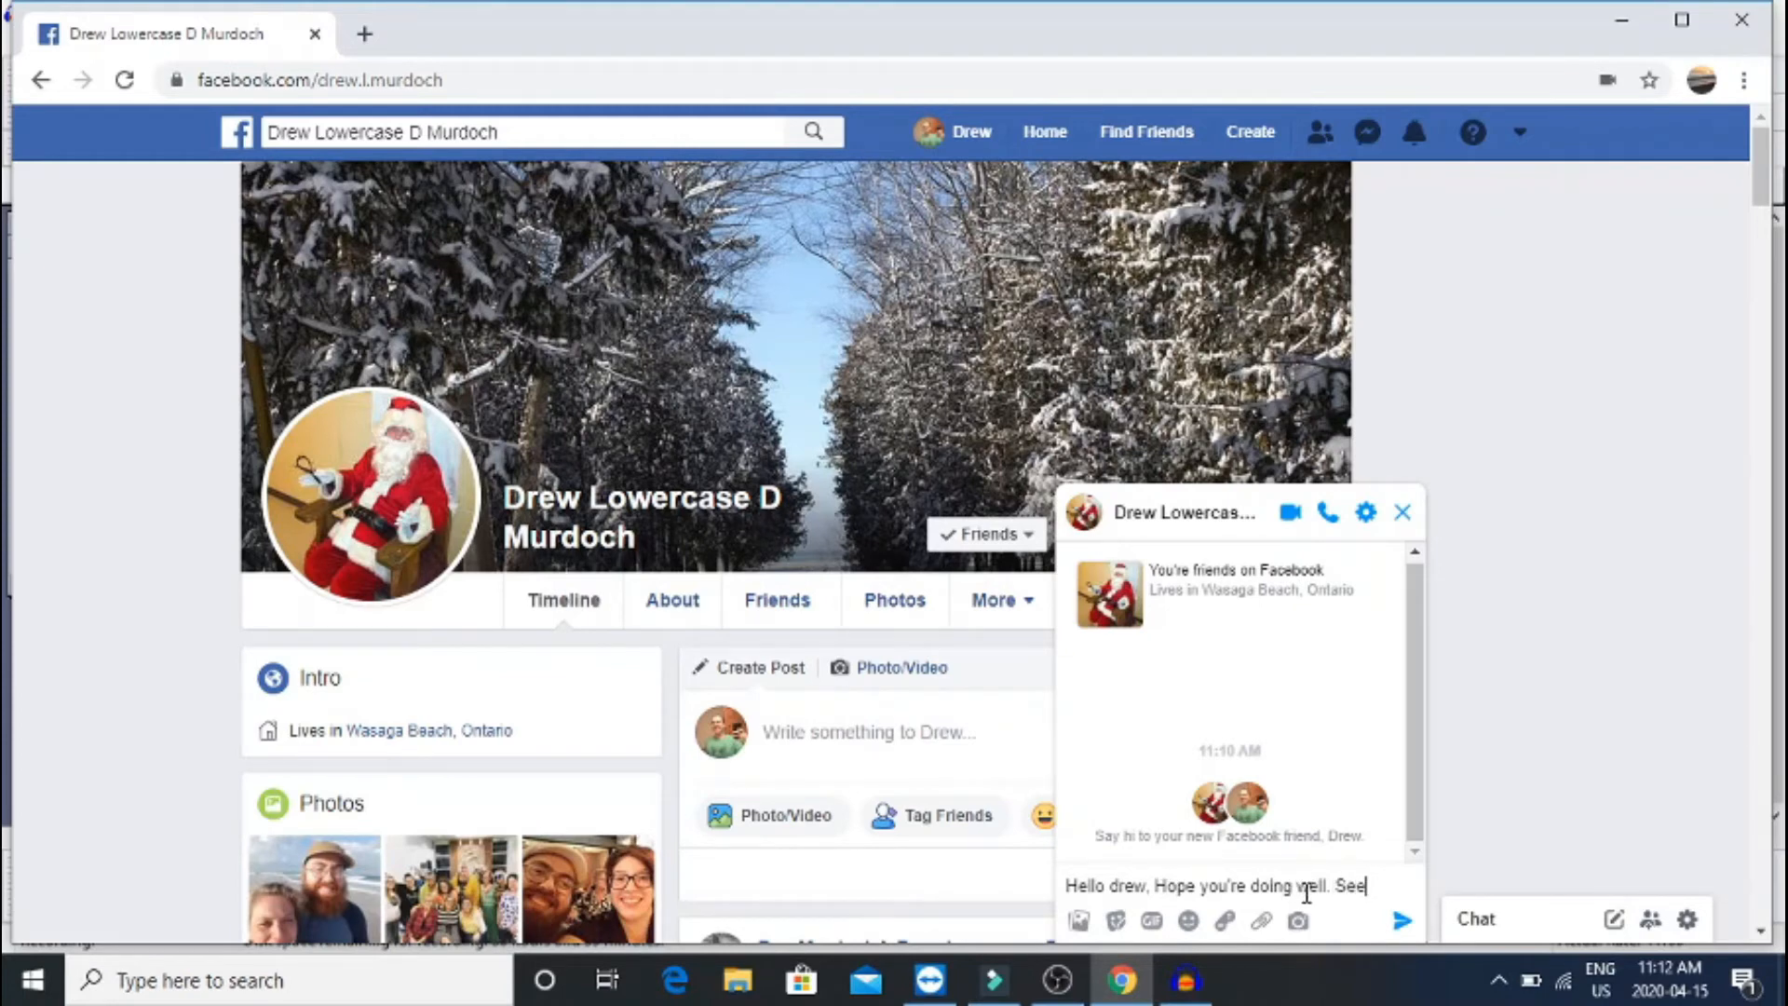
text(Coffee Soon?)
key(Return)
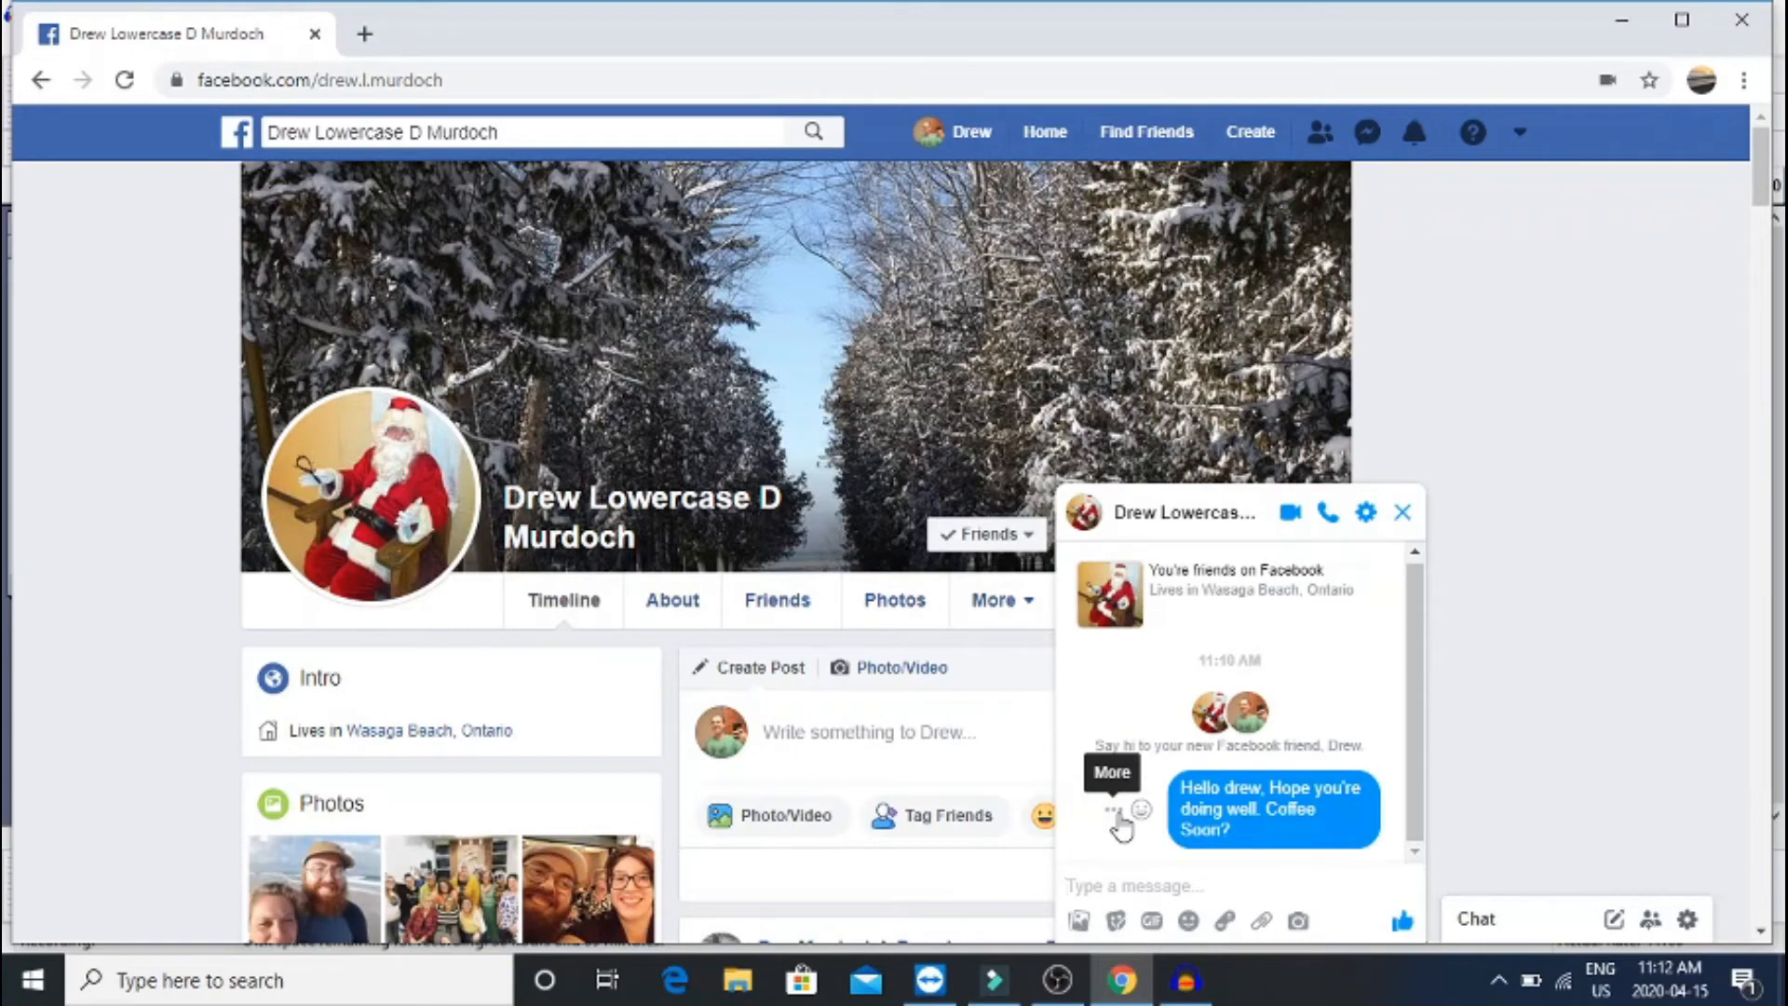
Remove the sent chat message for everyone, then close the chat window
click(1113, 810)
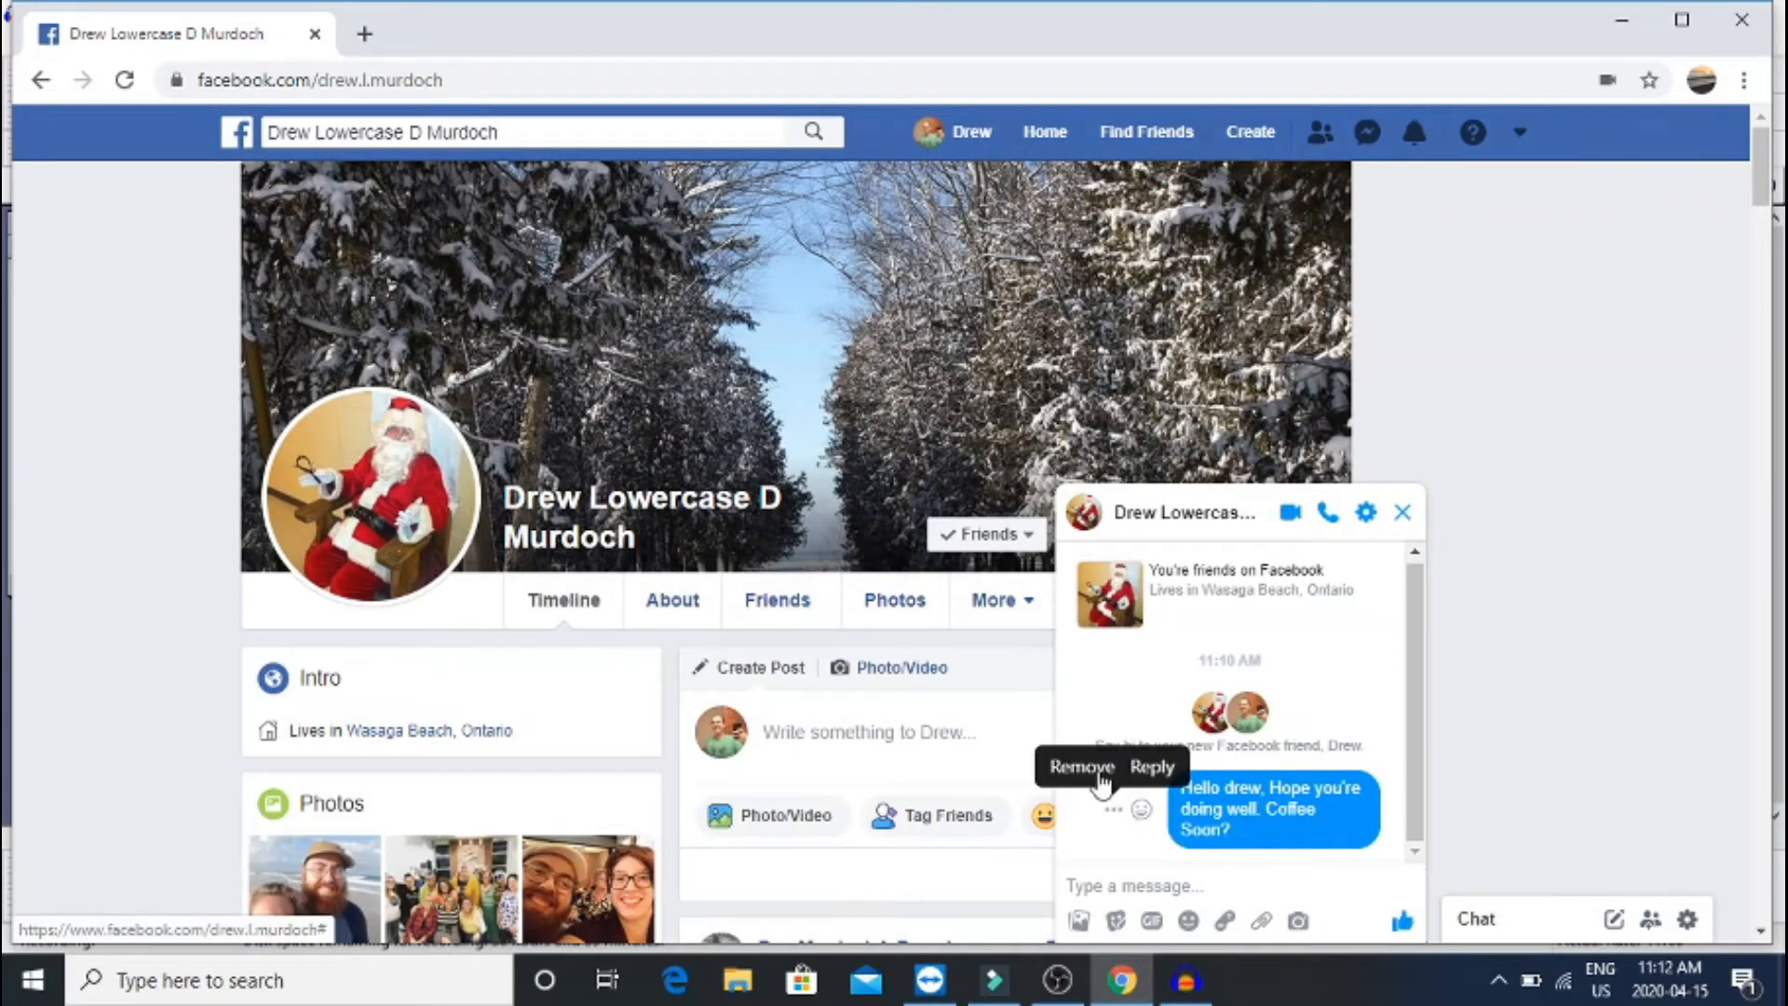
click(1102, 773)
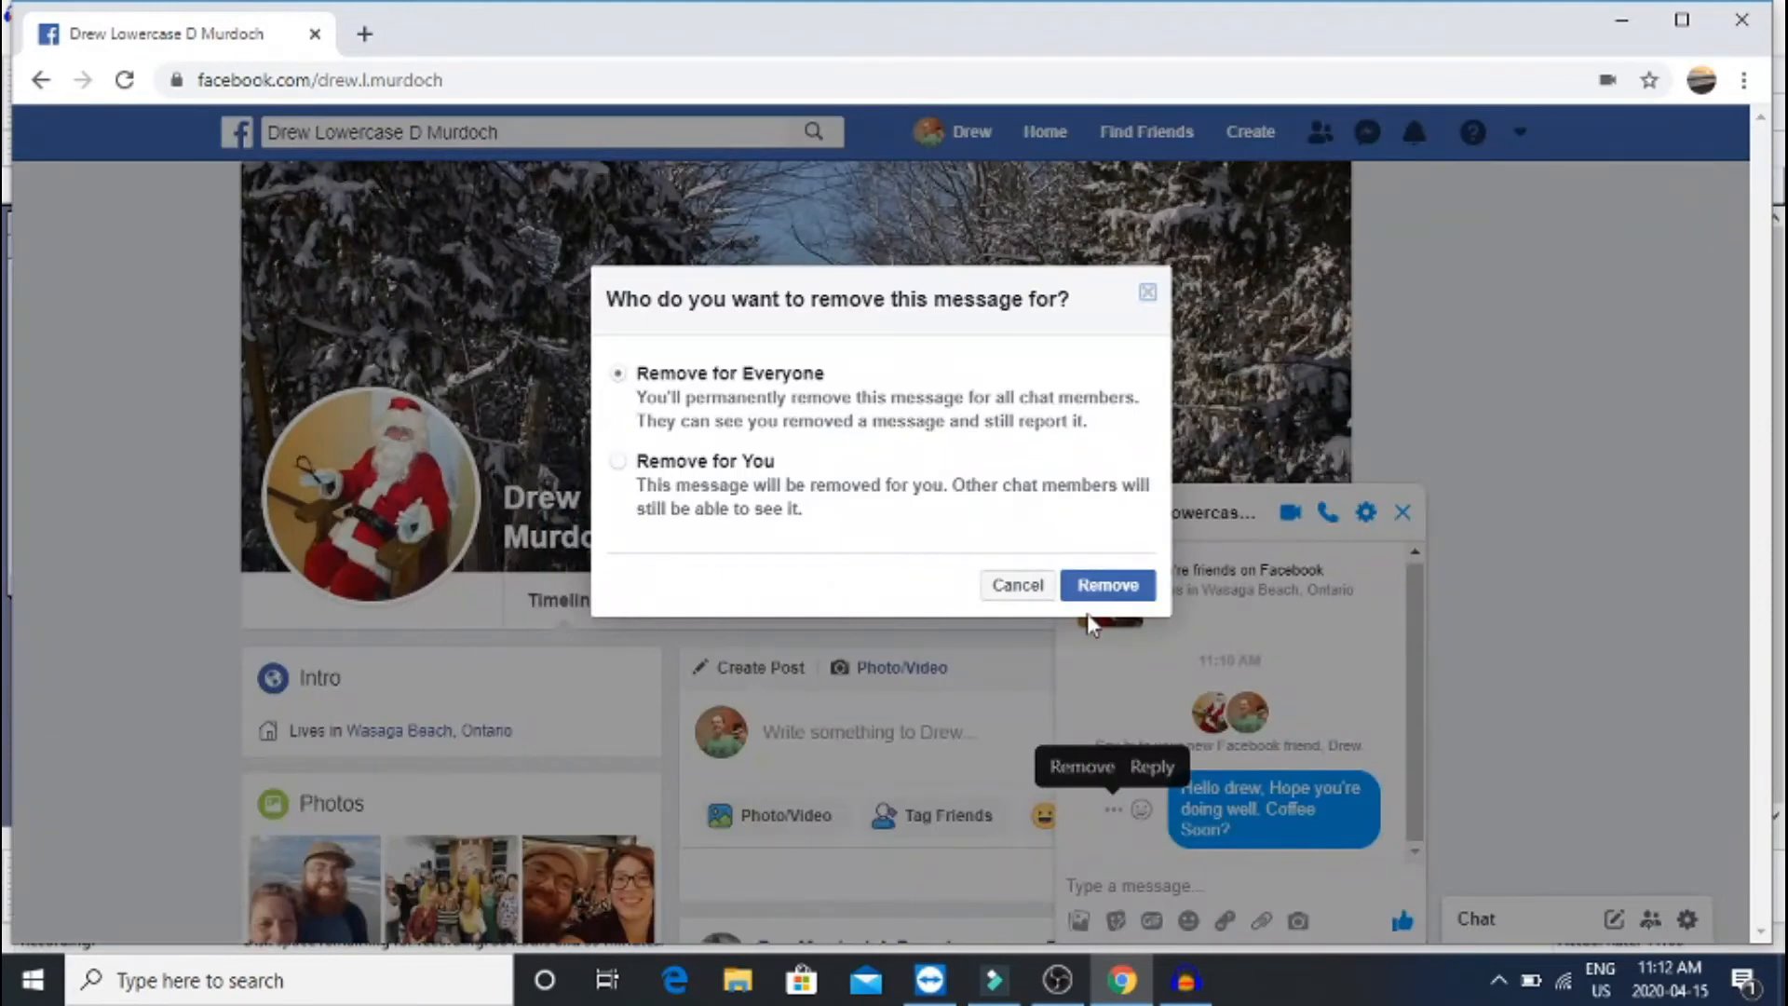
click(1122, 591)
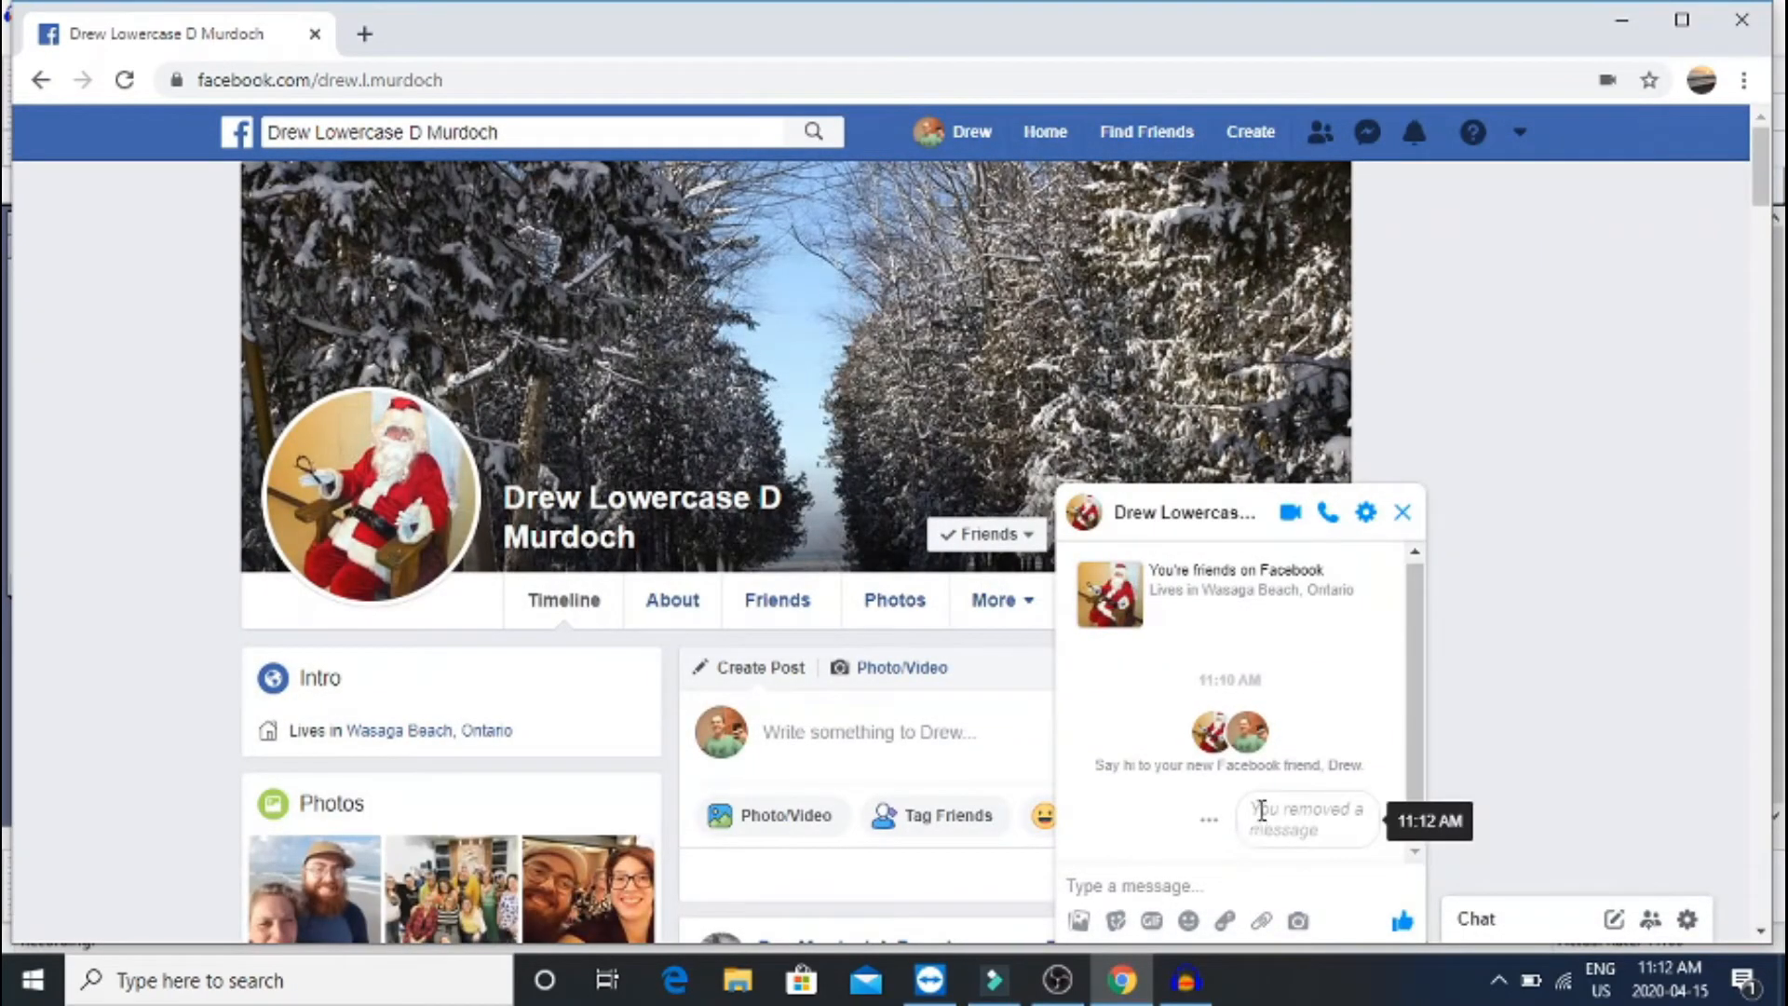
drag(1254, 808, 1338, 846)
click(1336, 844)
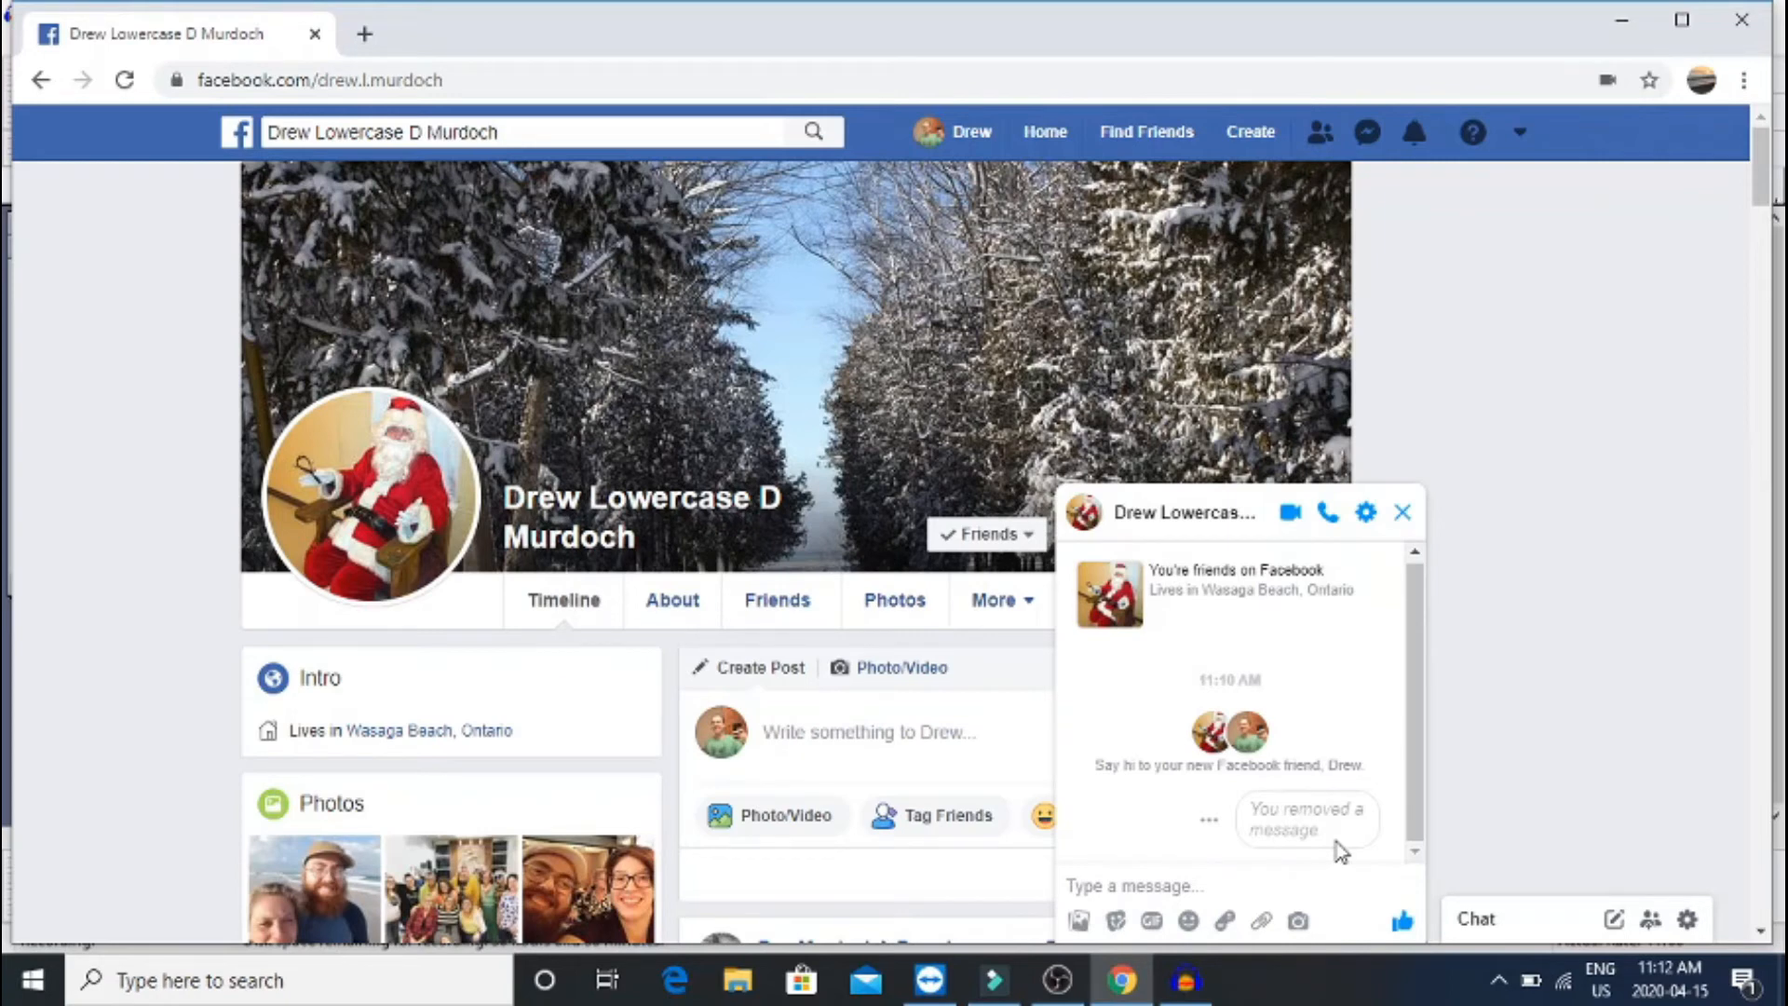
click(1403, 512)
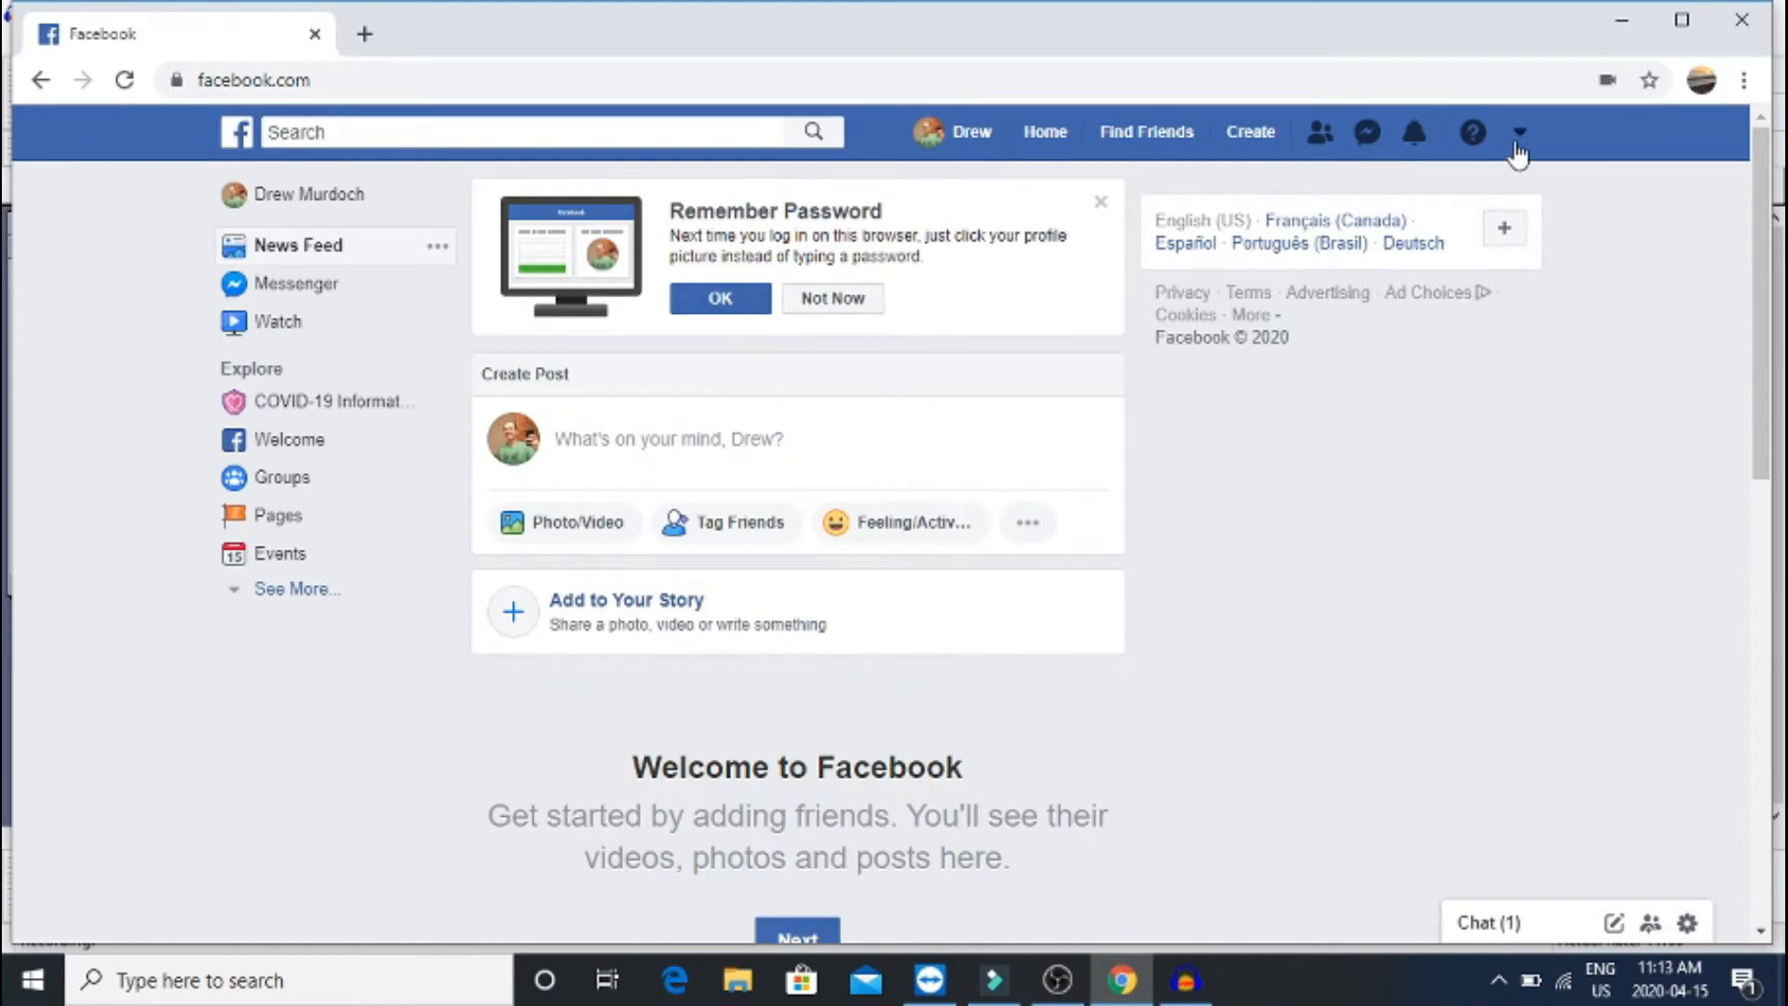
Go to Settings from the header account menu and switch to the Privacy section
click(1520, 131)
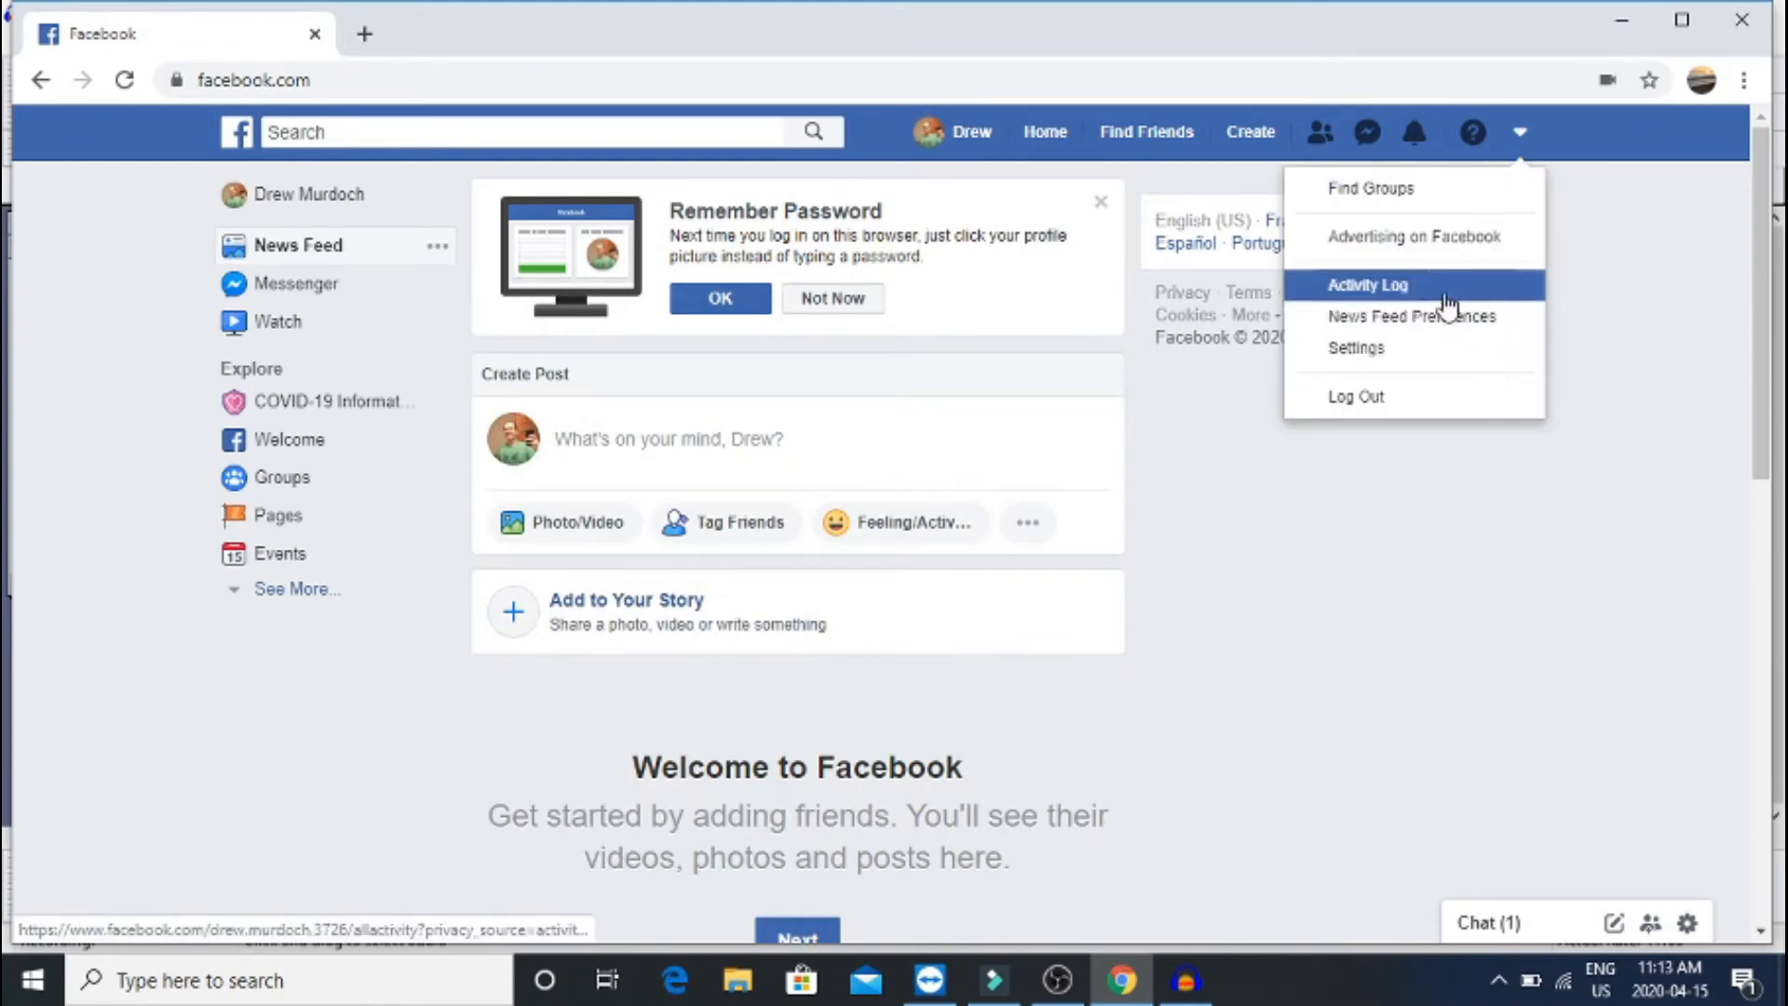
click(1654, 270)
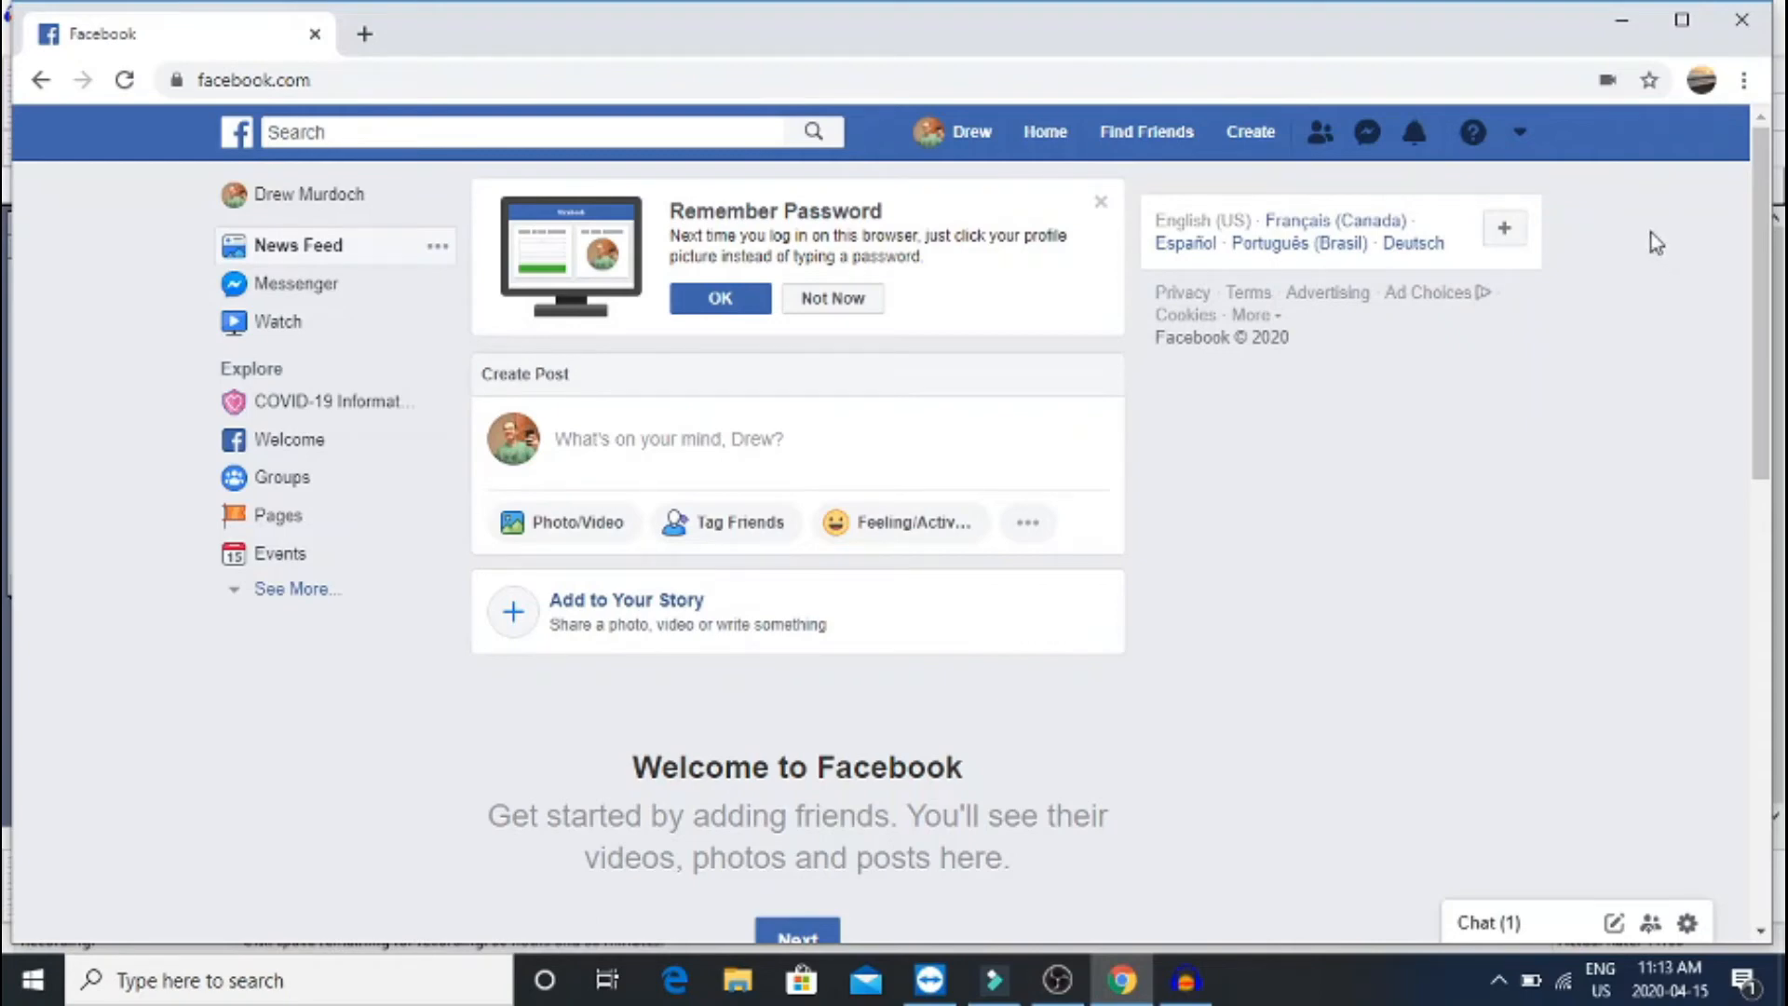
click(1519, 134)
click(1521, 139)
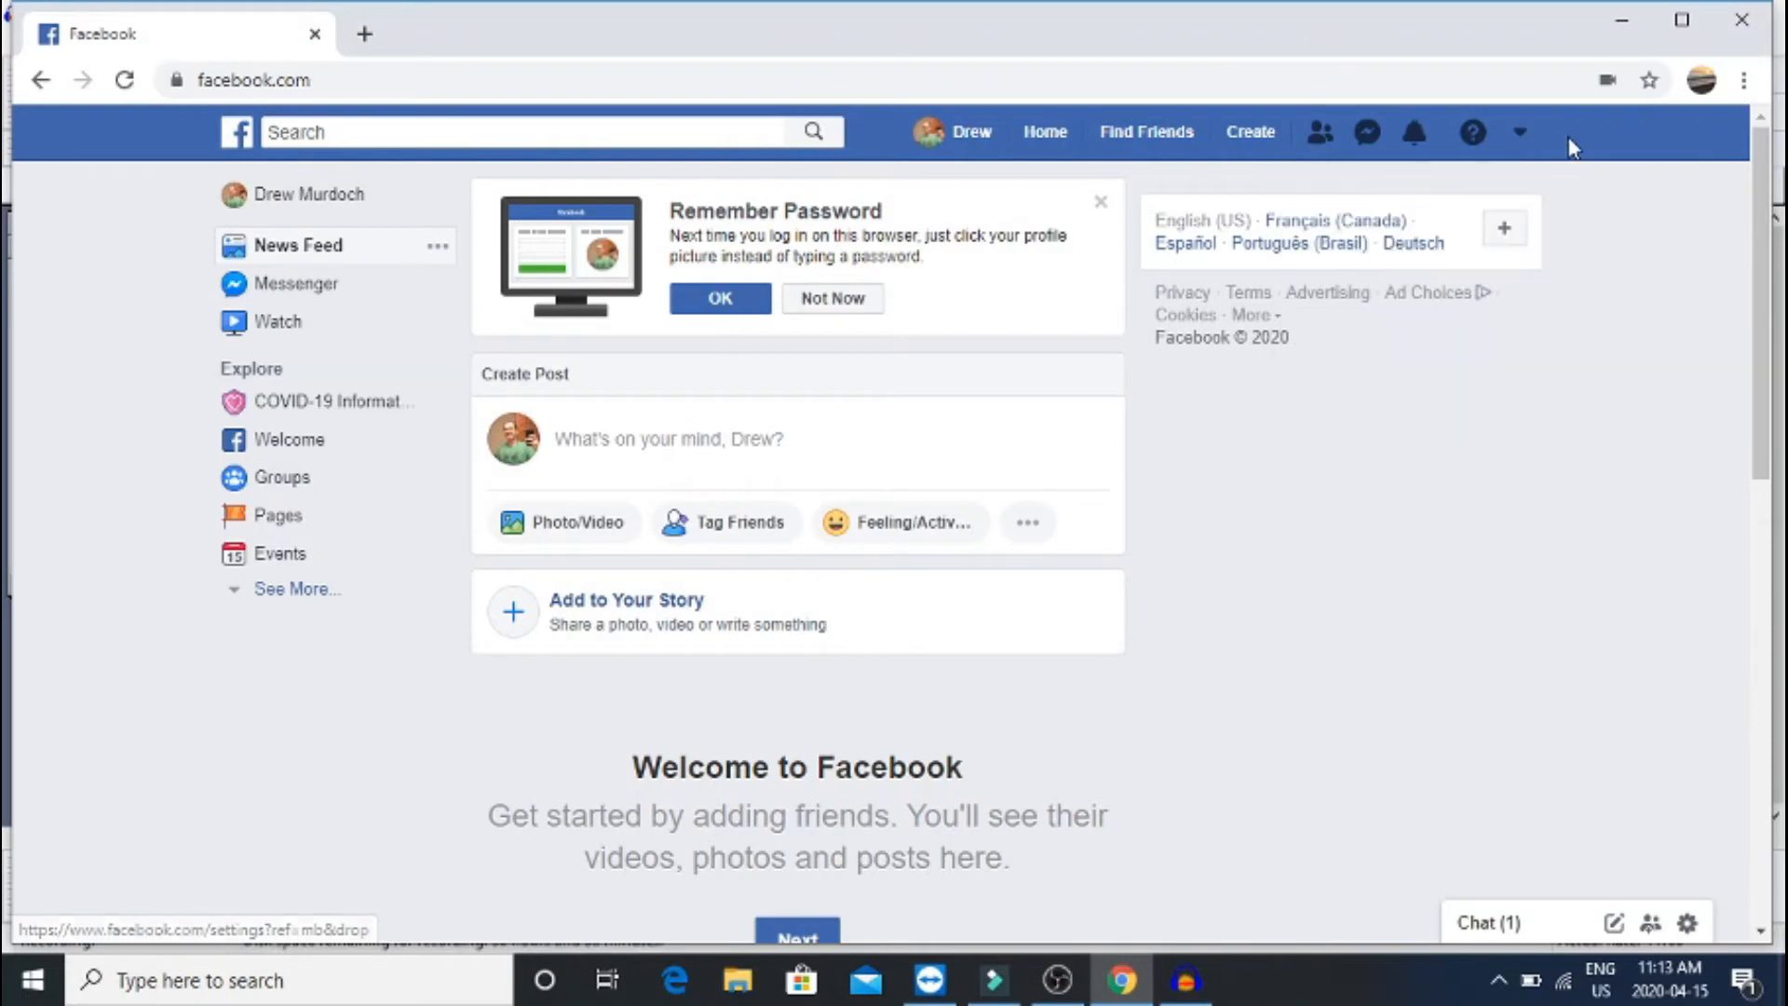
click(1521, 138)
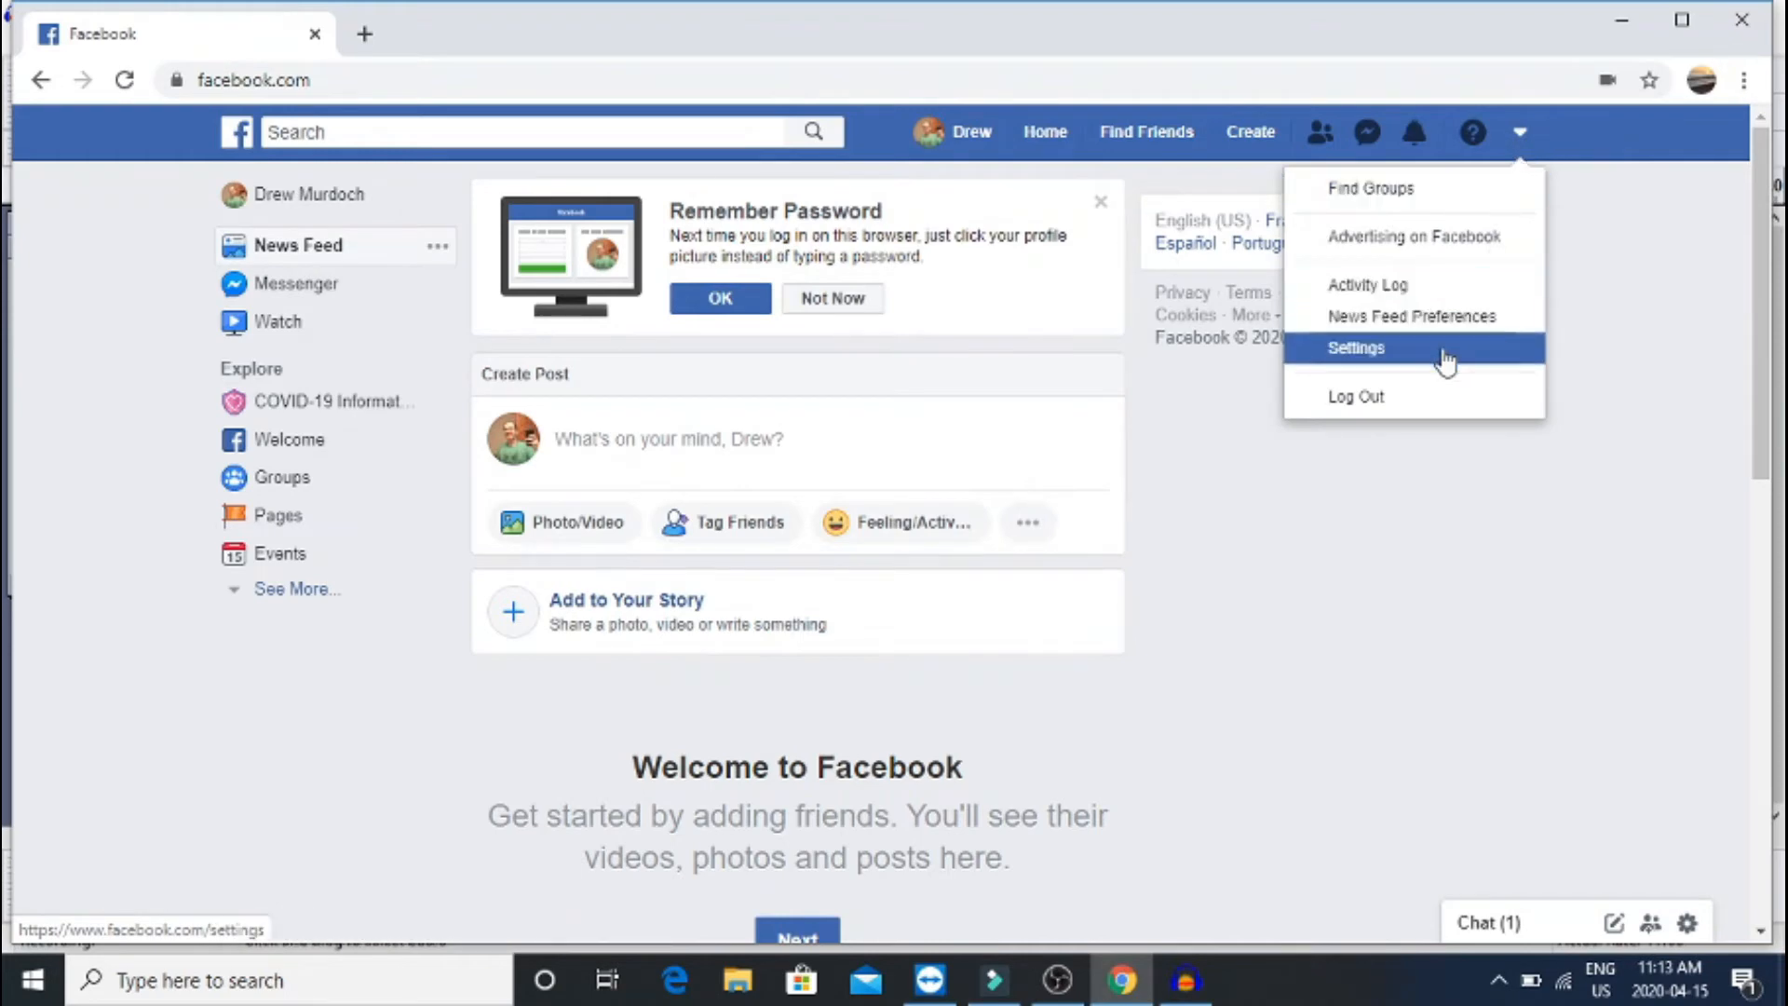
click(1445, 361)
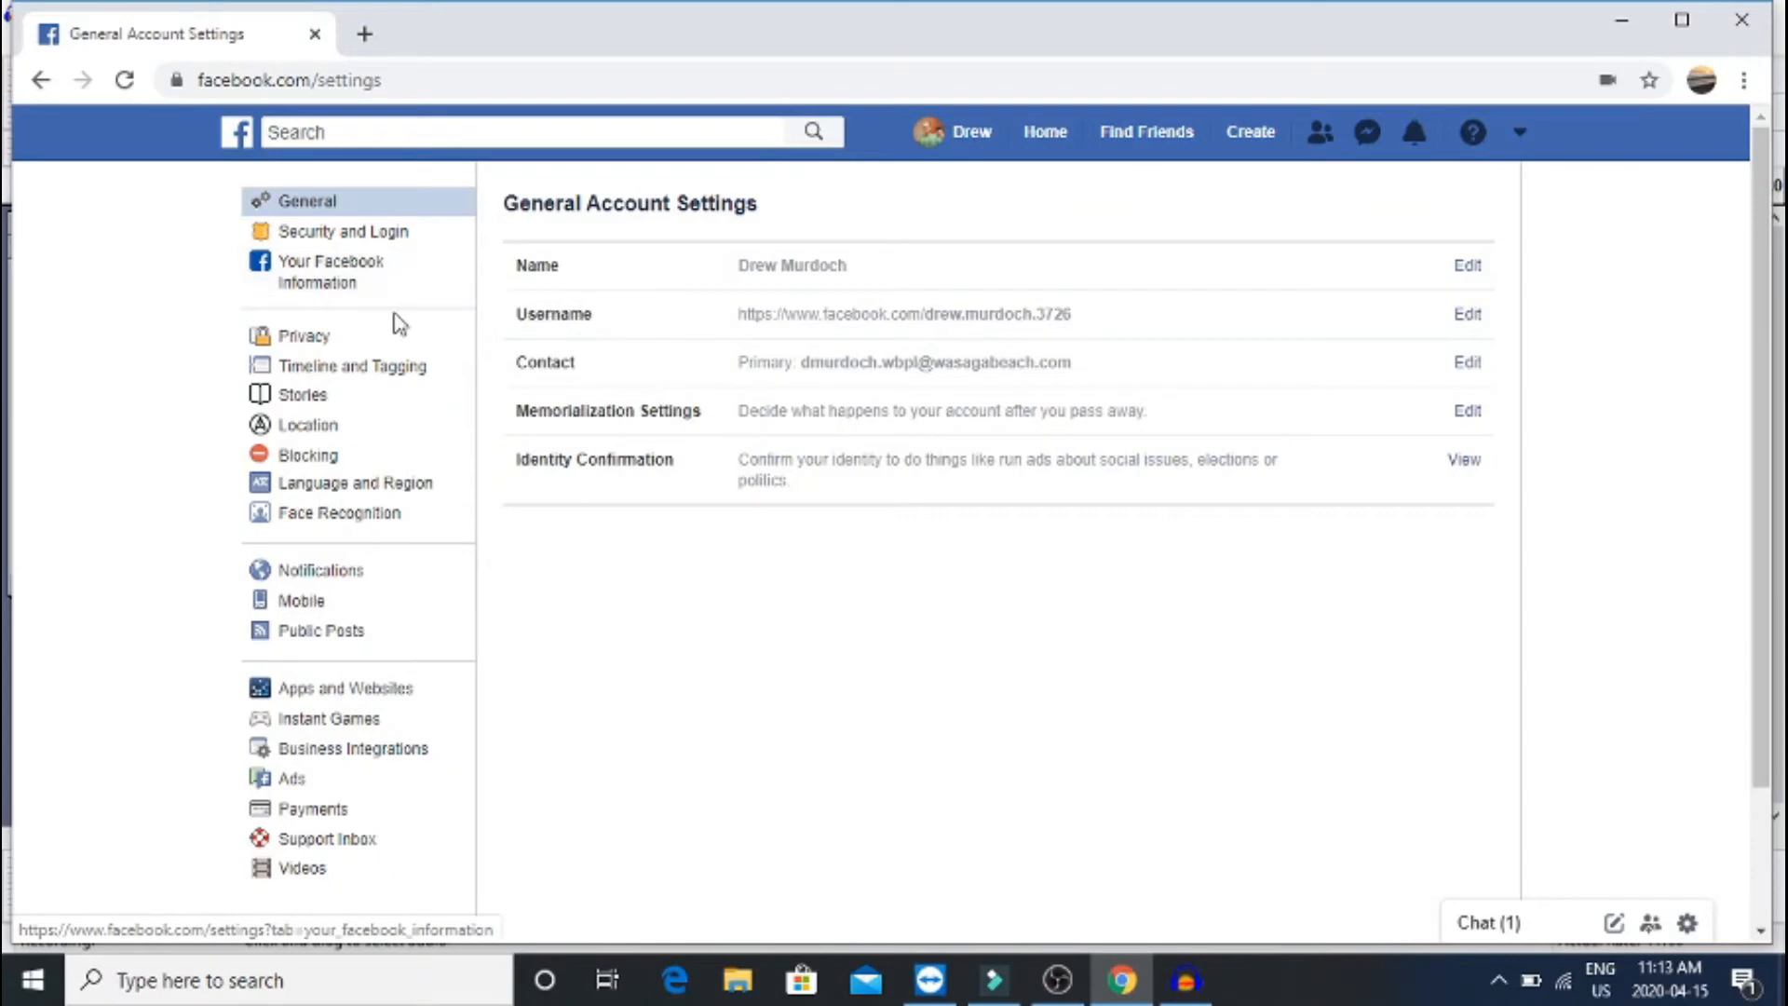
click(369, 352)
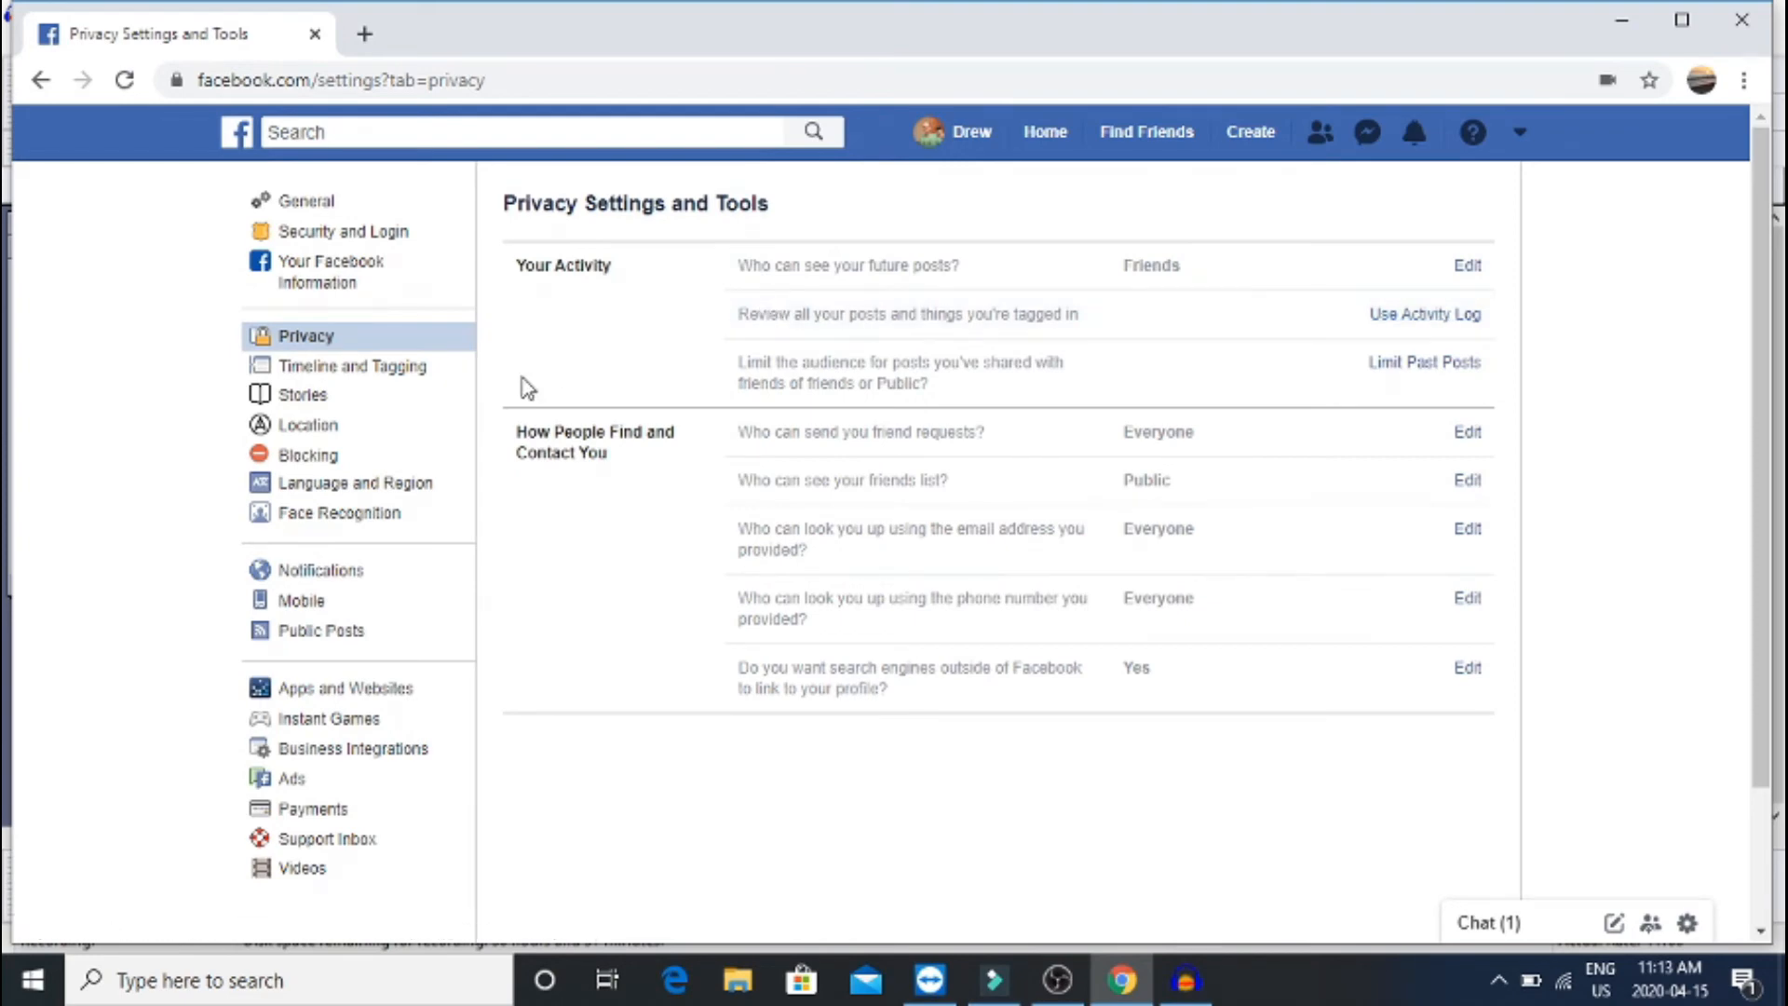
Review the future-posts audience choices, trying Friends except..., leaving it set to Friends
click(1020, 270)
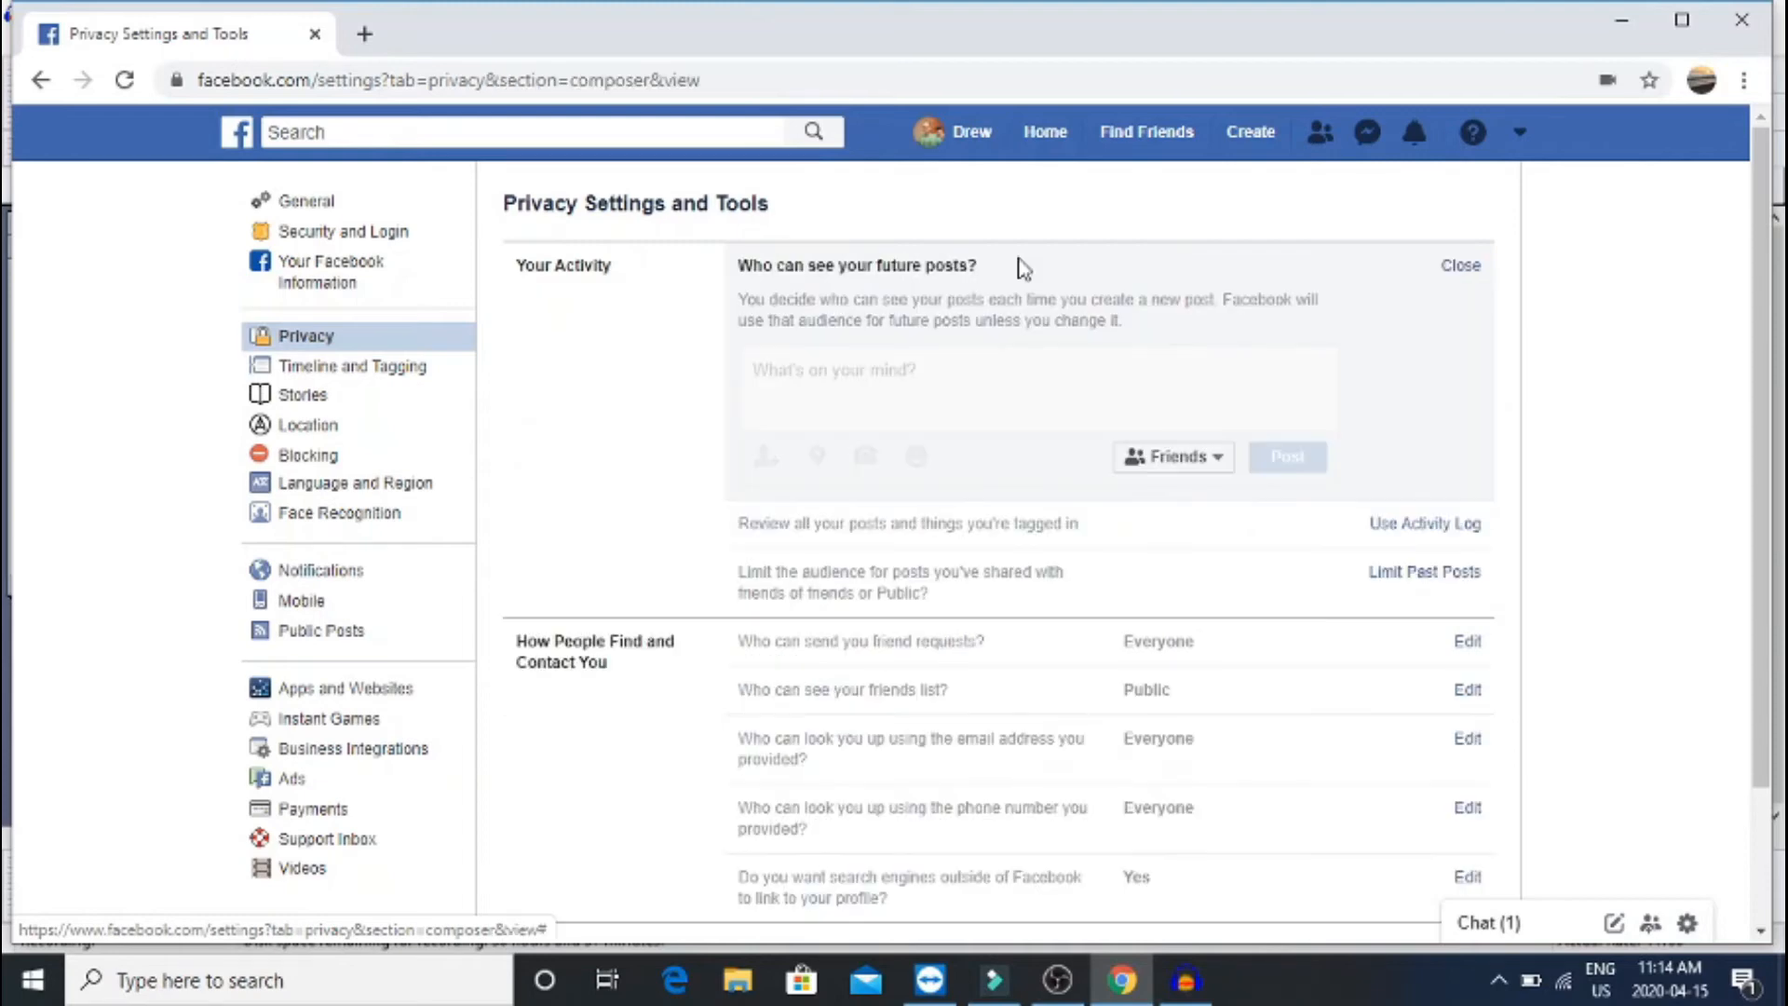
click(1184, 465)
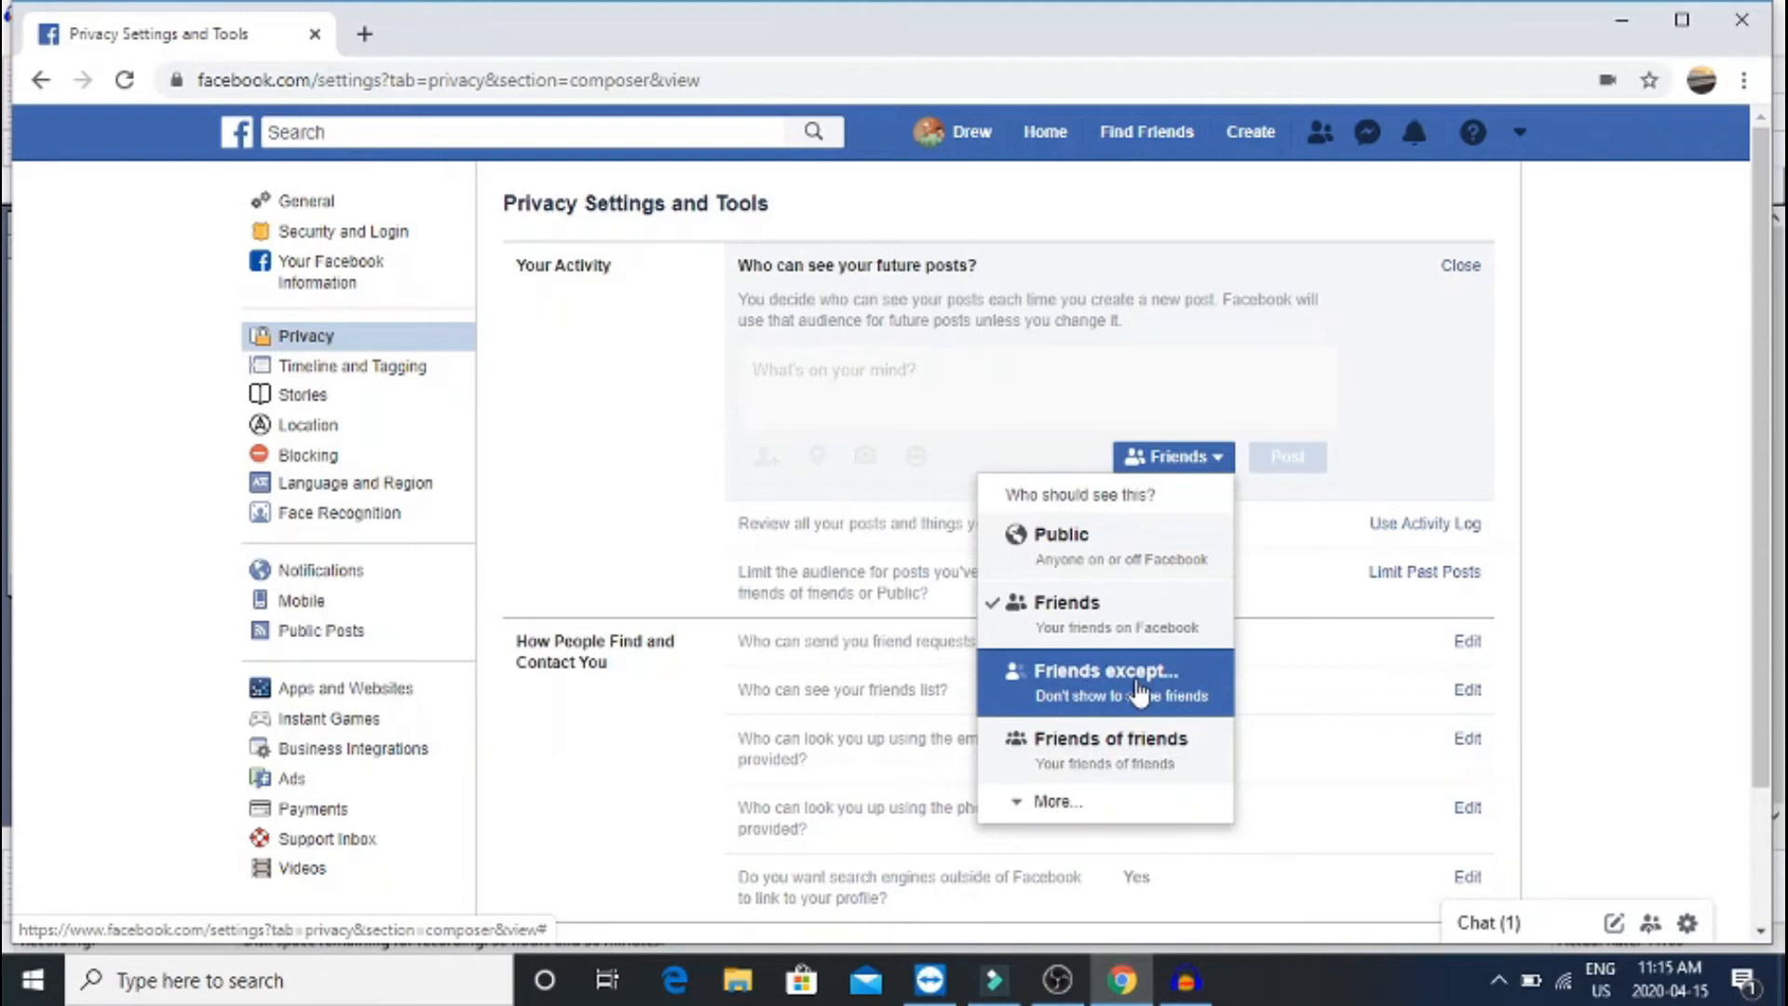
click(1138, 693)
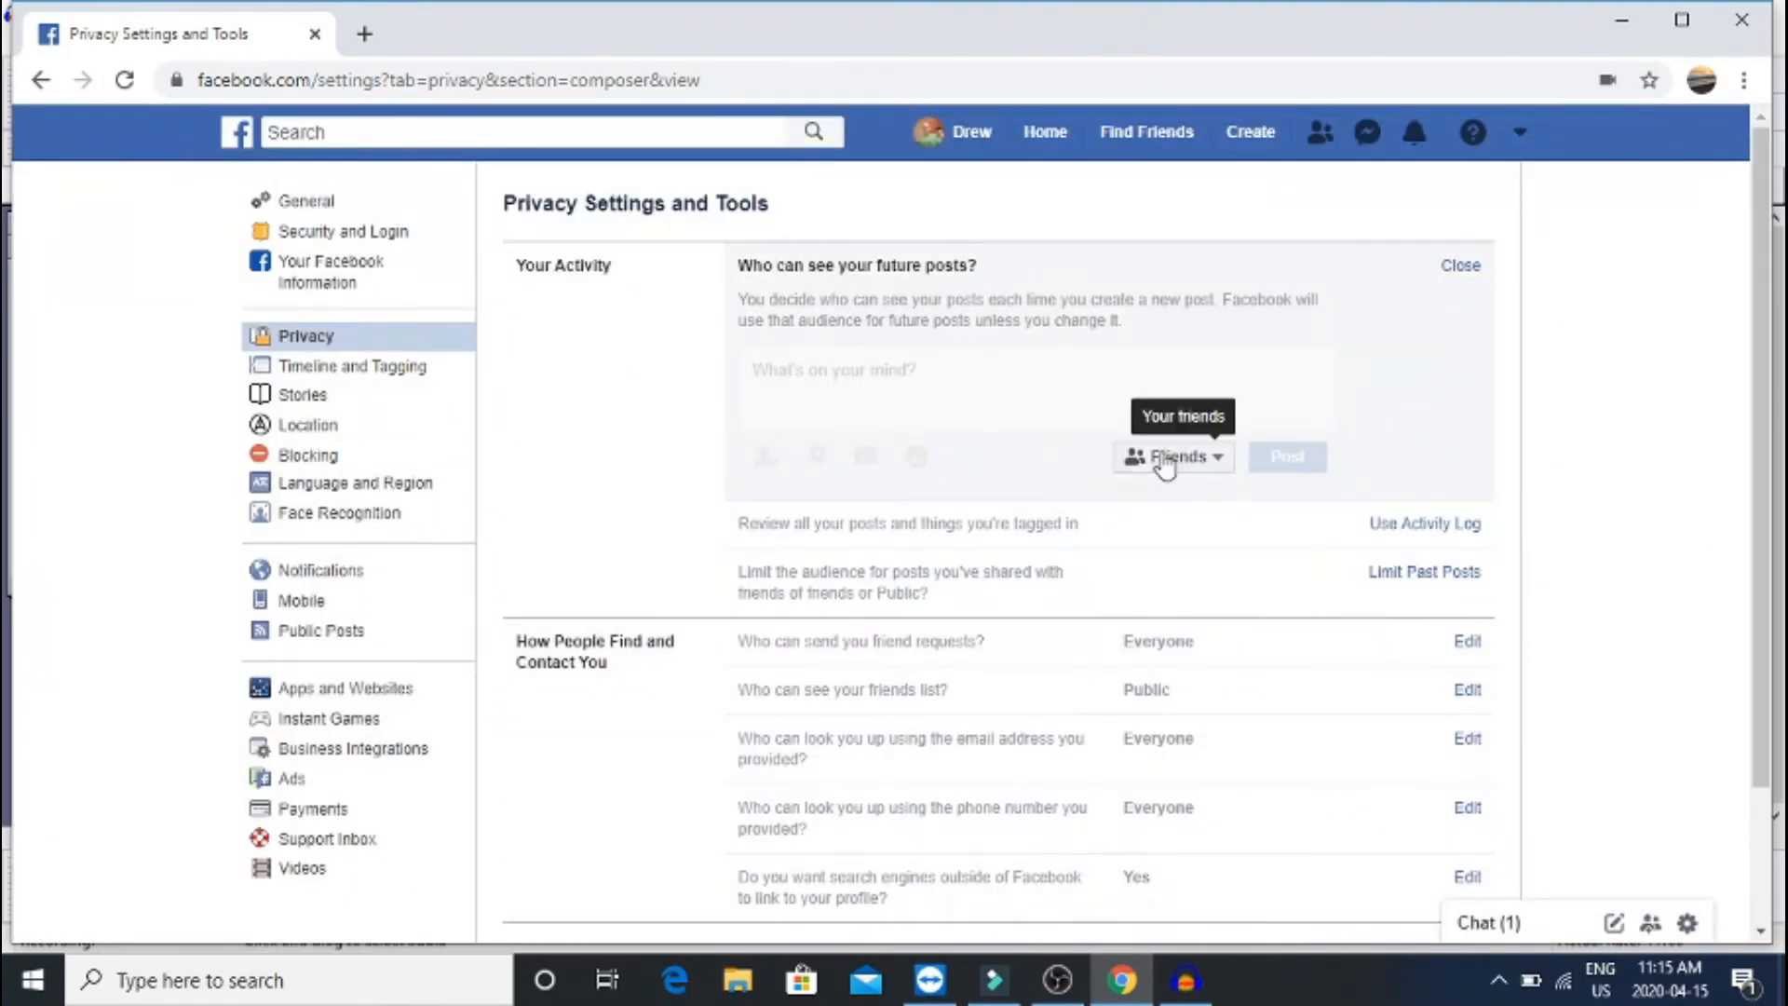
click(1164, 458)
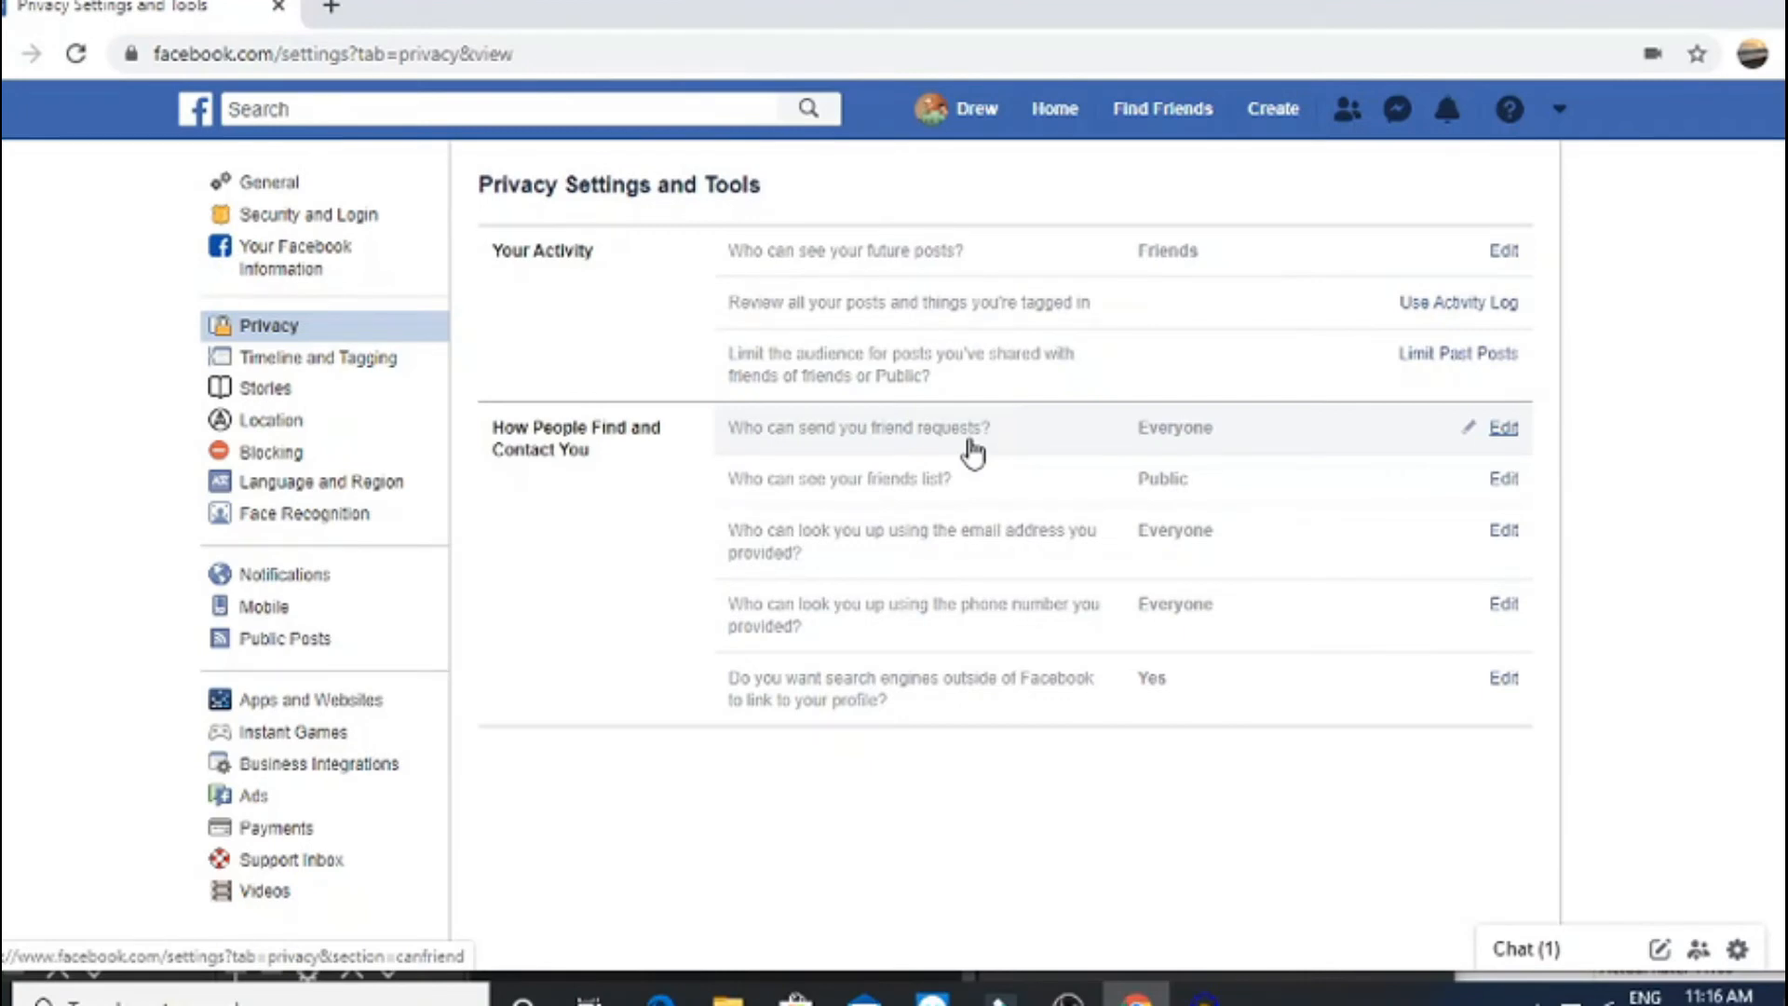
Review the friend-request and friends-list audience settings, keeping the friends list Public
click(969, 443)
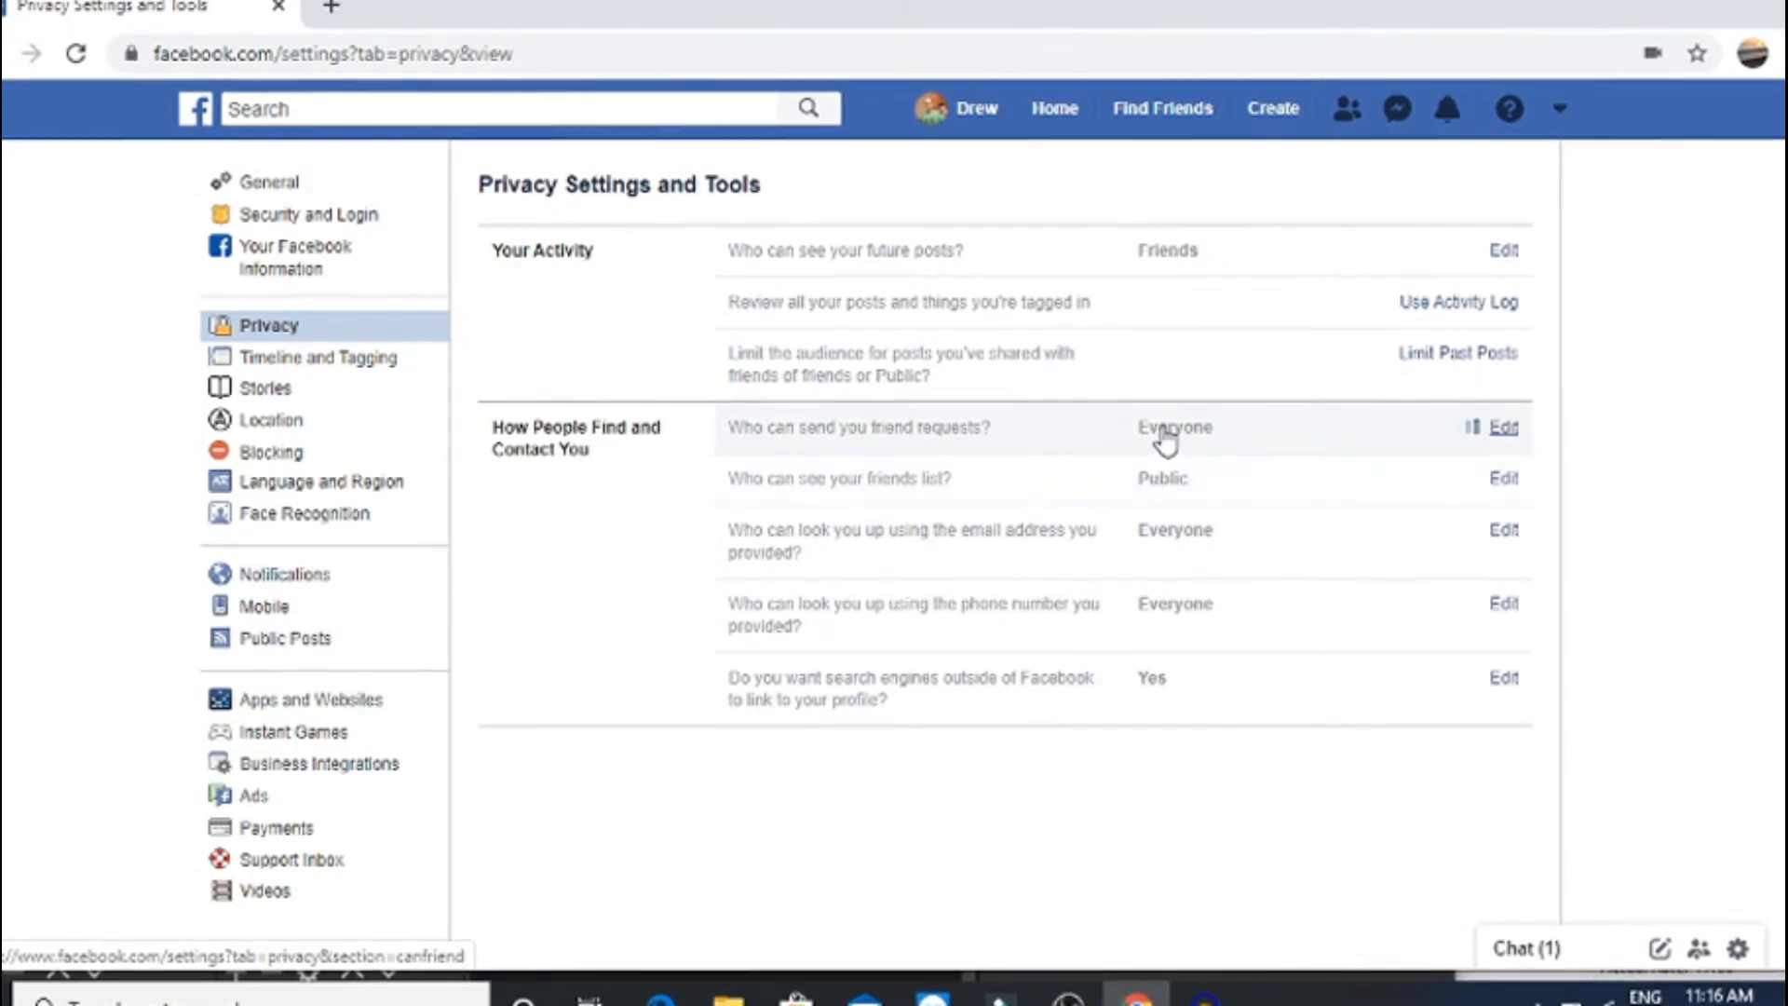
click(824, 470)
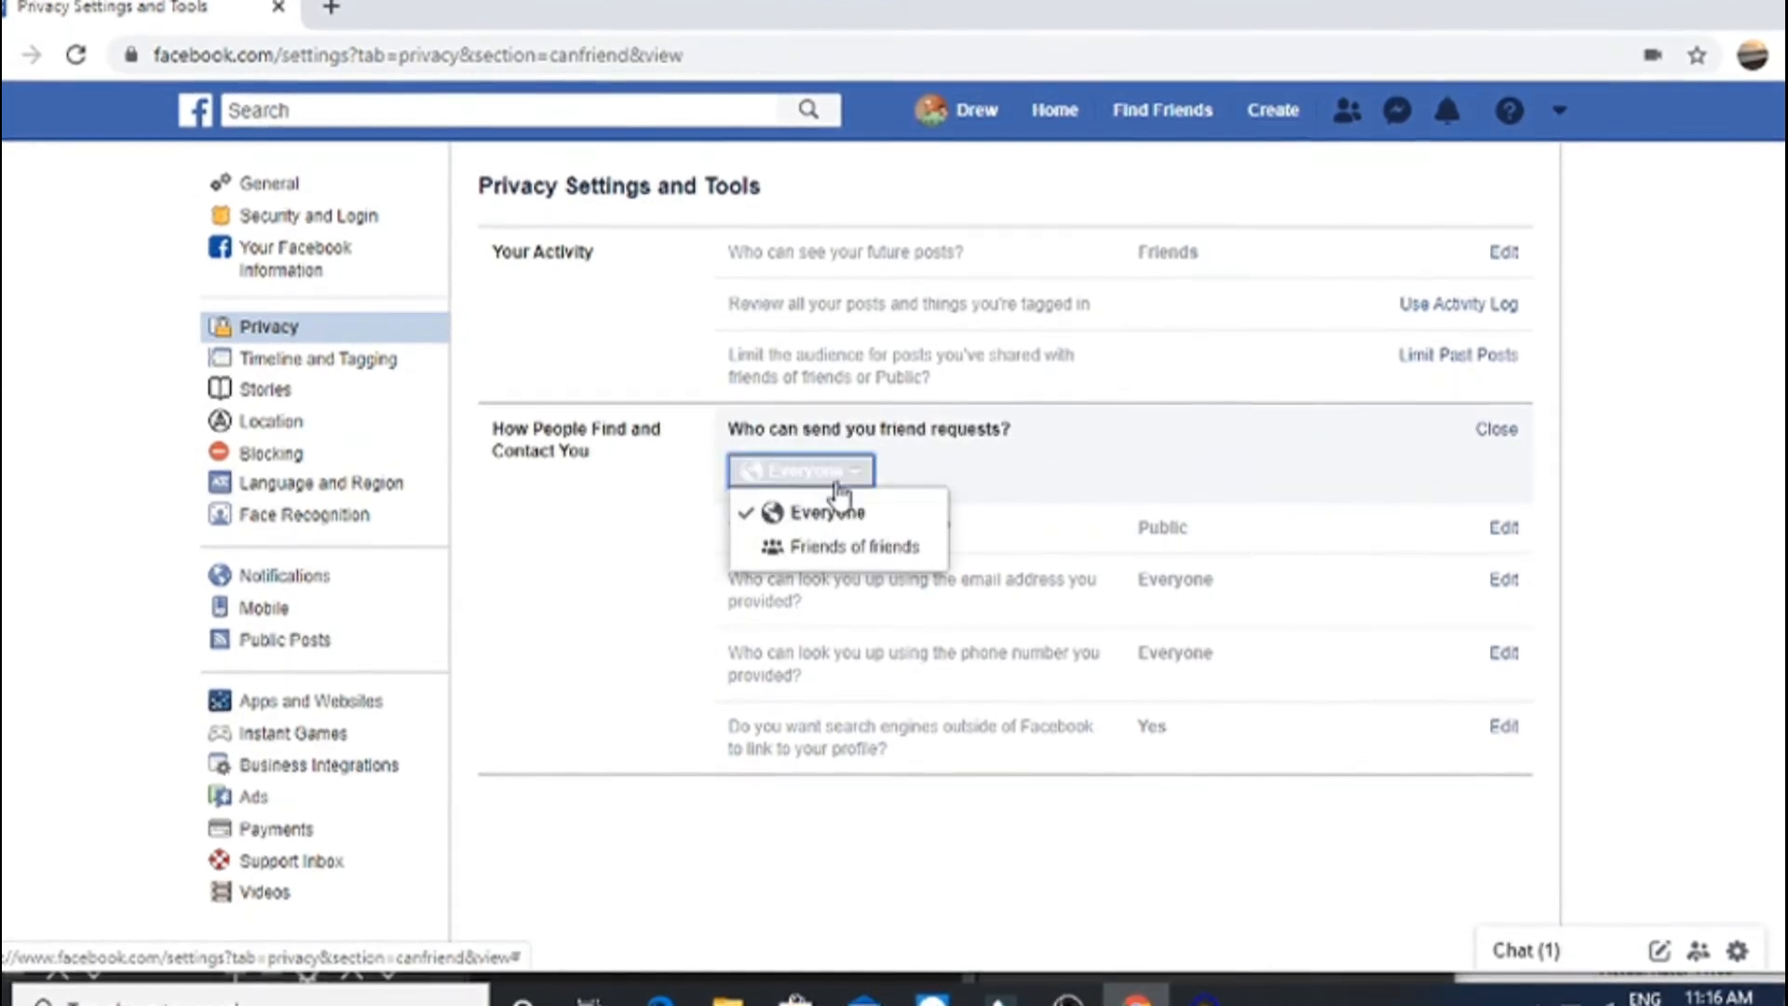
click(886, 546)
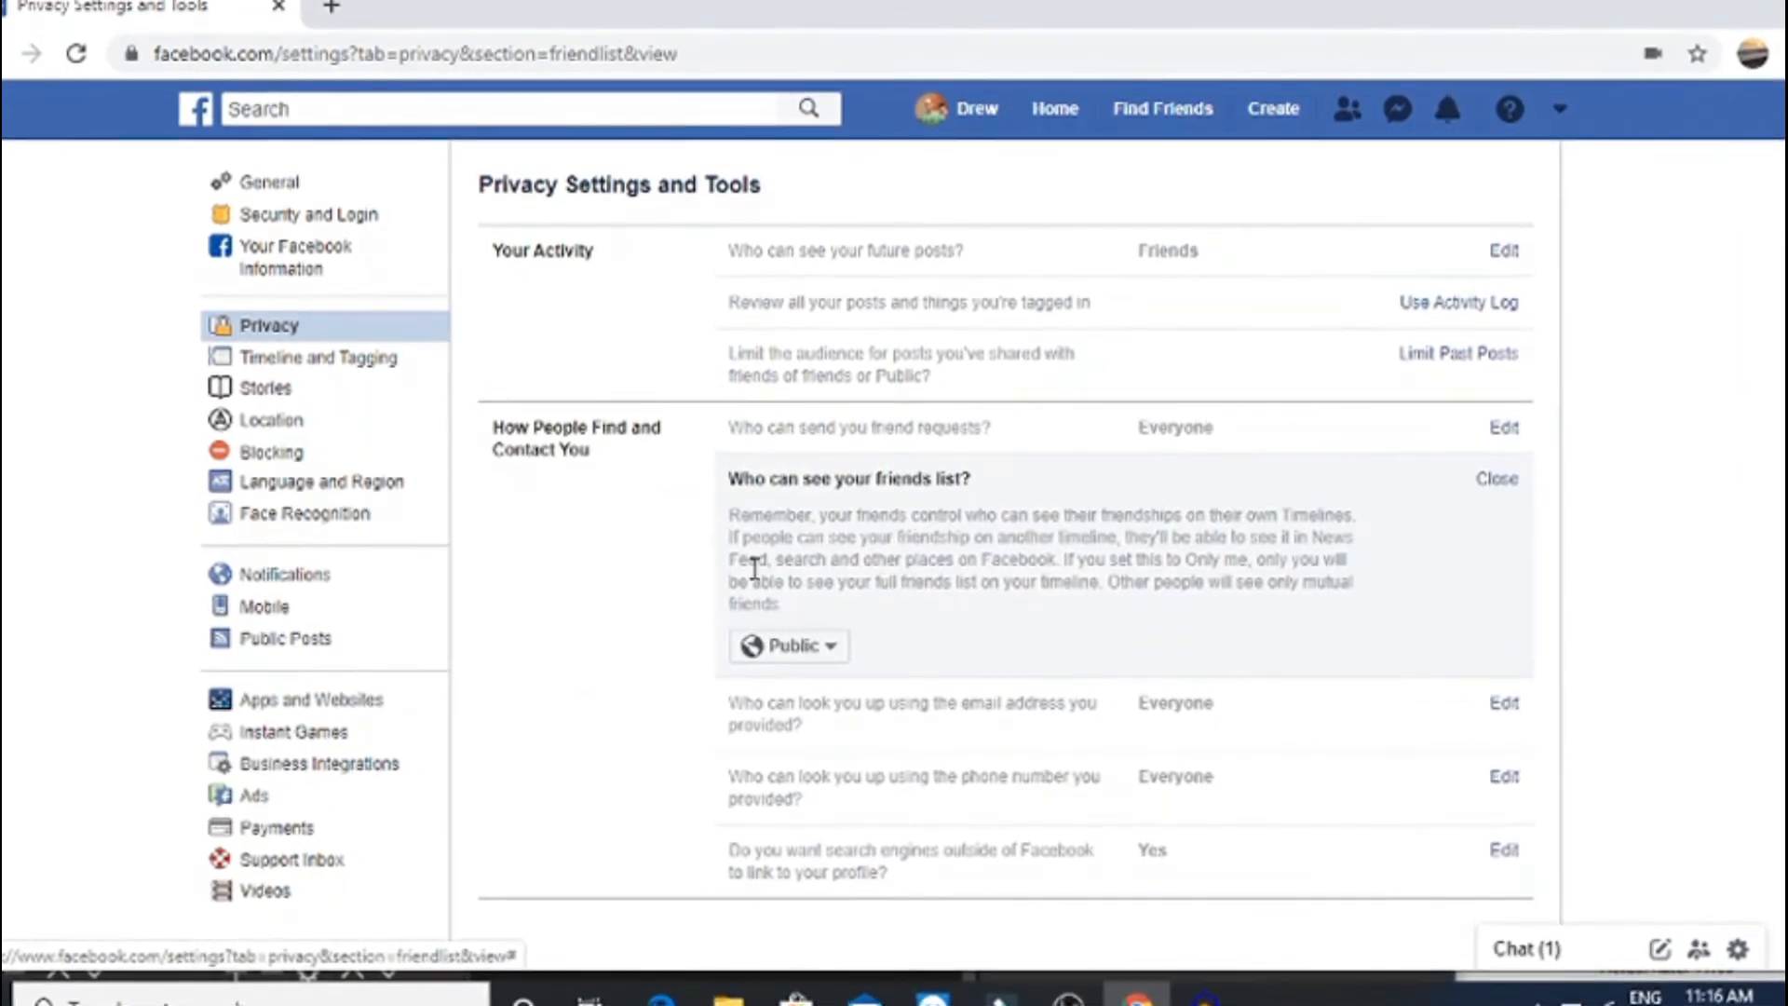
drag(790, 517, 730, 515)
click(875, 610)
click(730, 517)
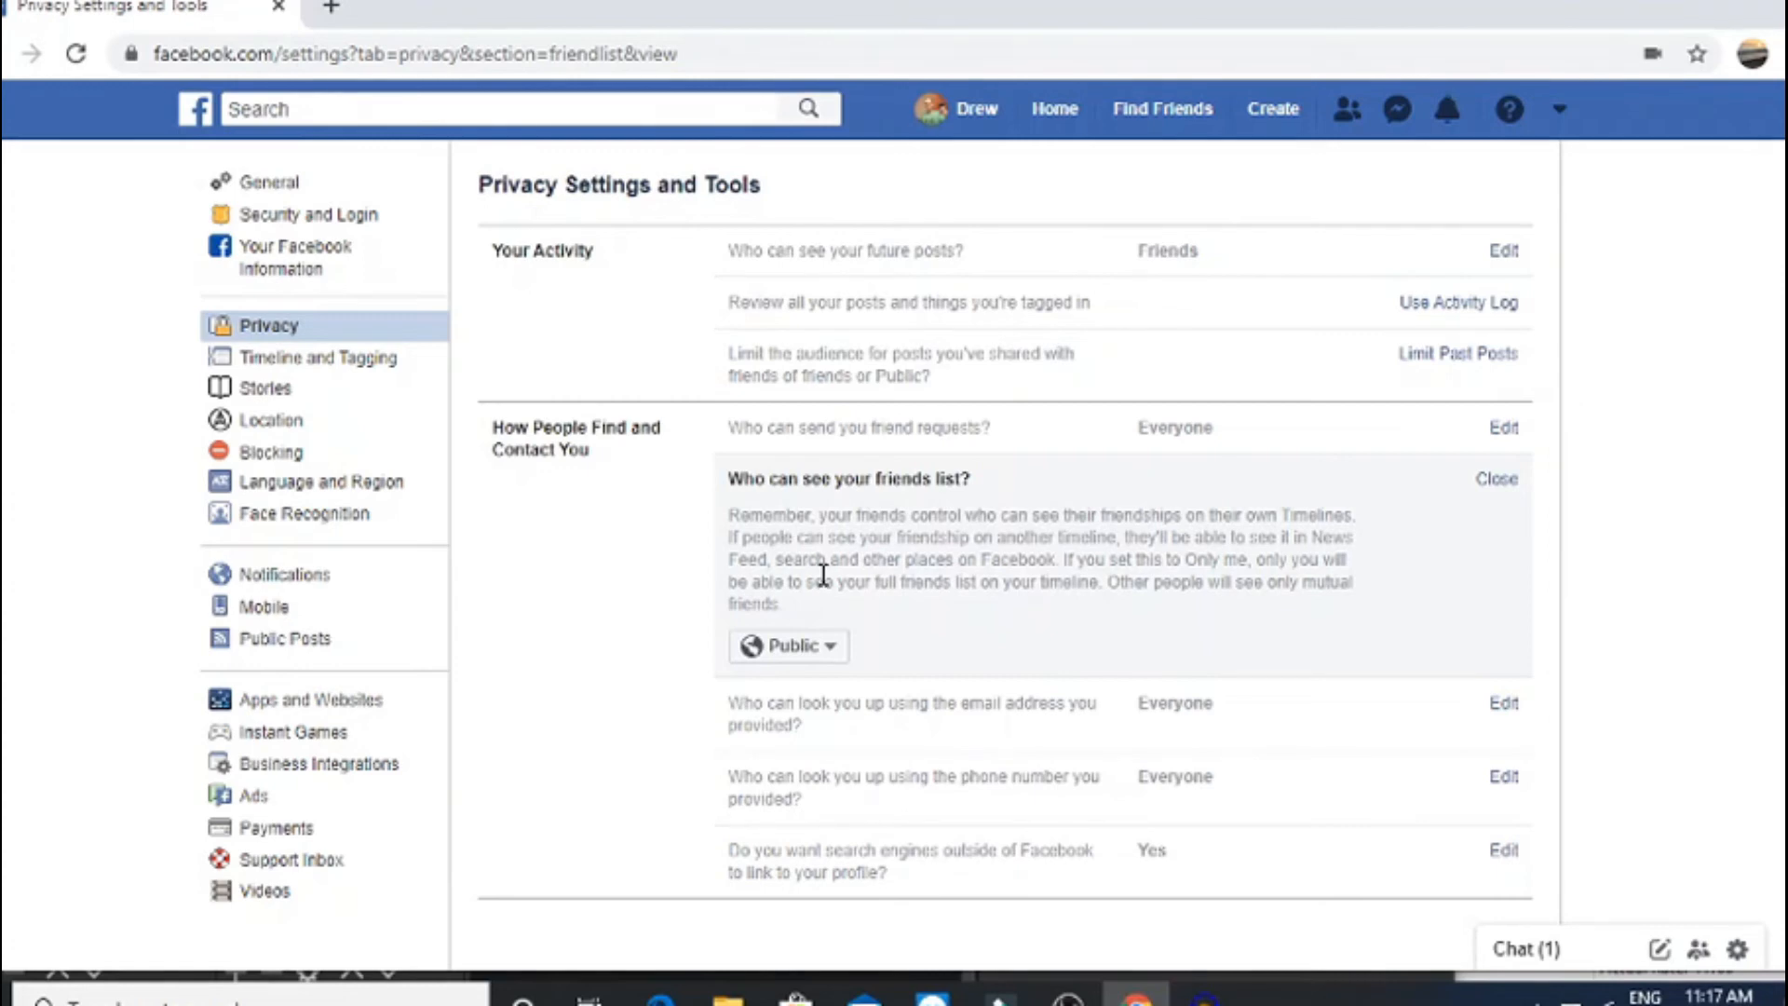
click(765, 654)
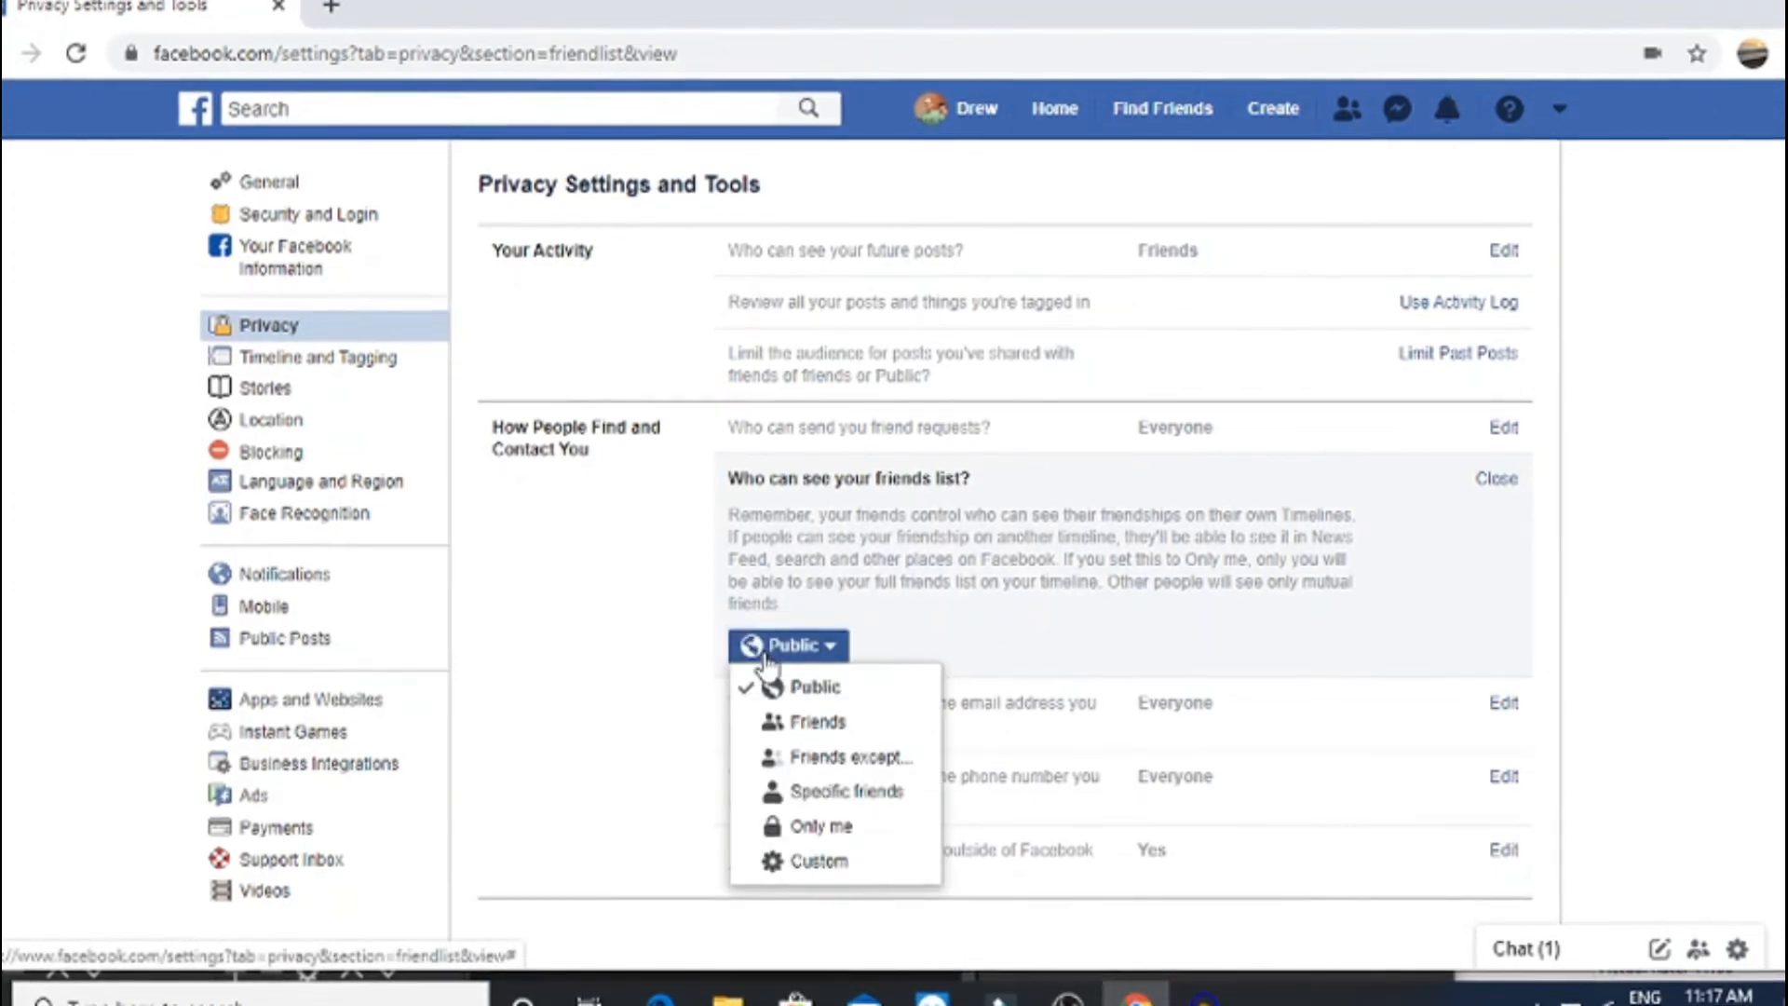
click(875, 693)
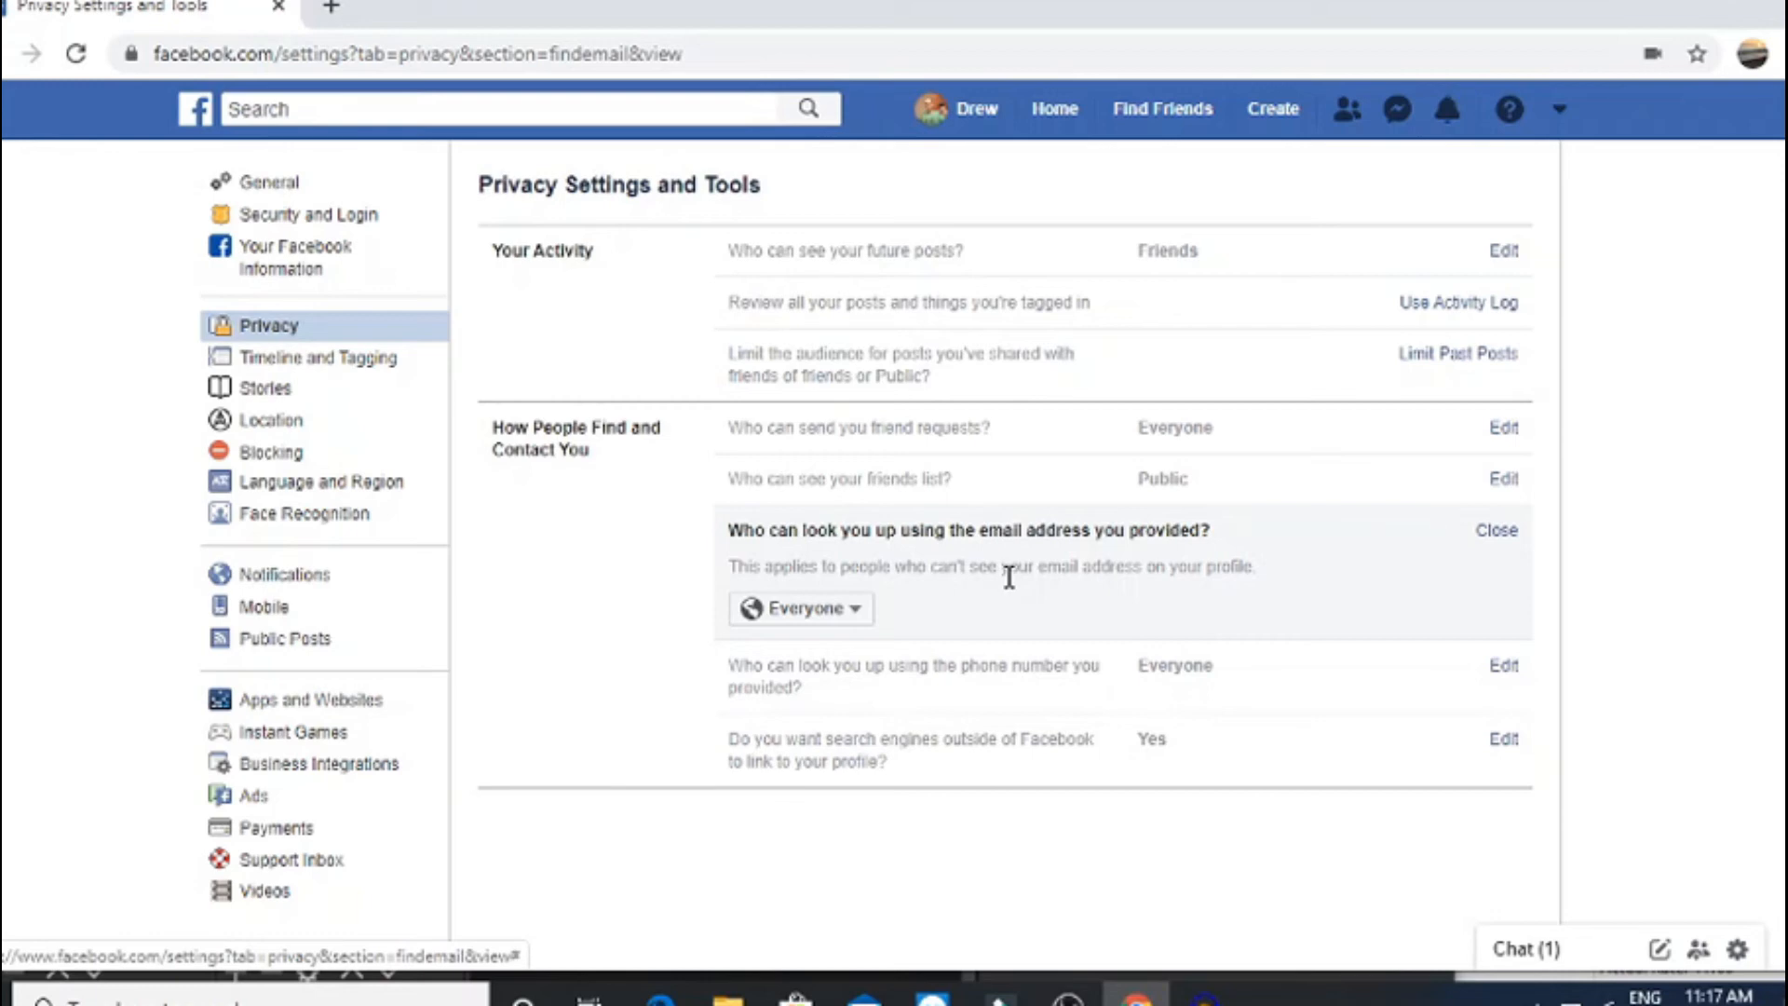
Review the email and phone-number lookup settings, keeping both set to Everyone
click(838, 615)
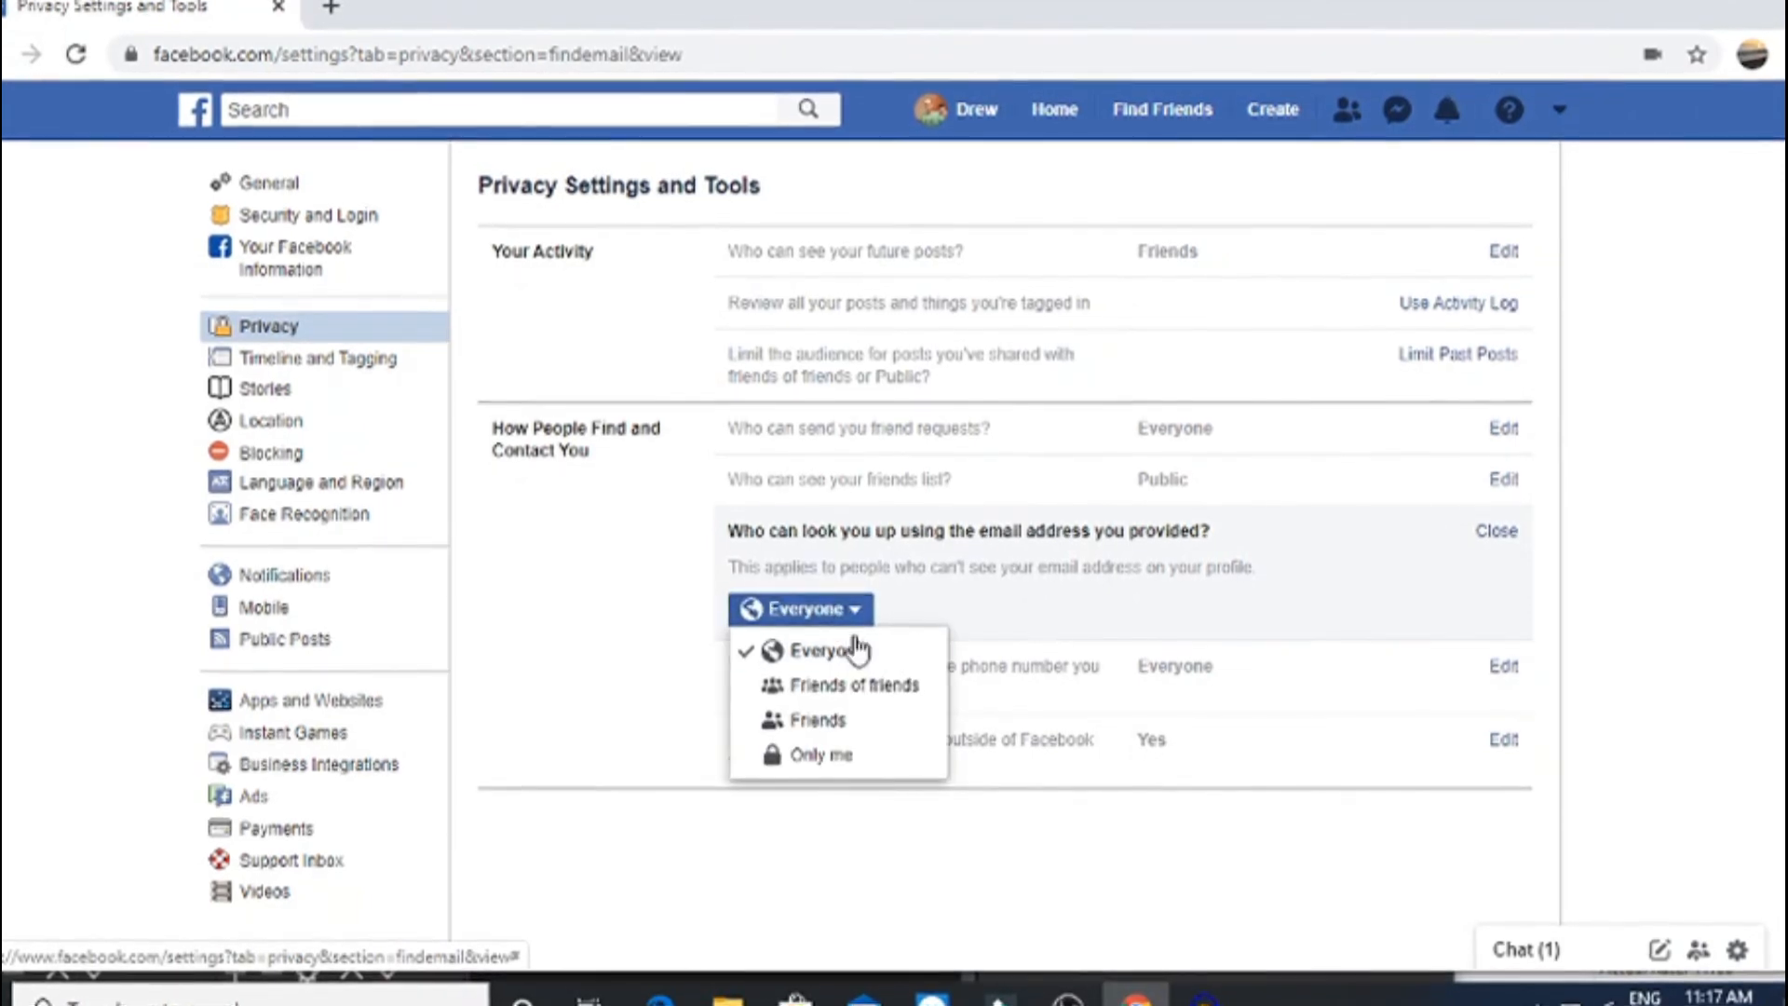
click(930, 606)
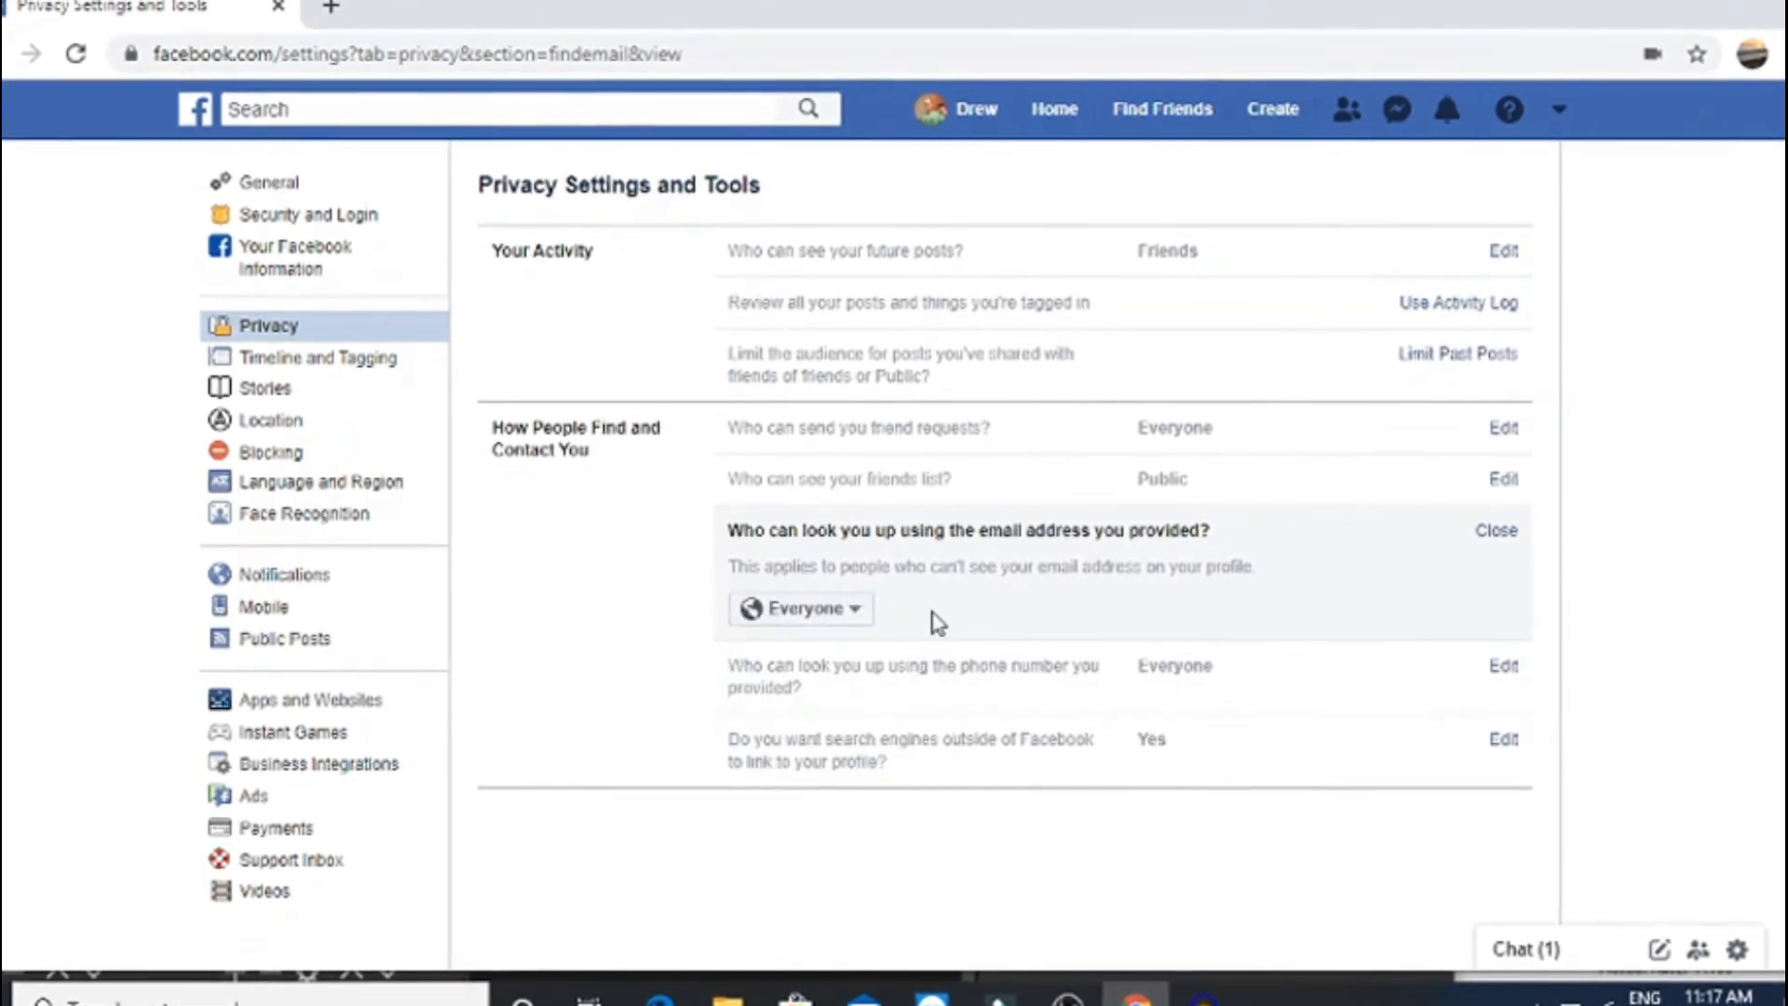
click(946, 703)
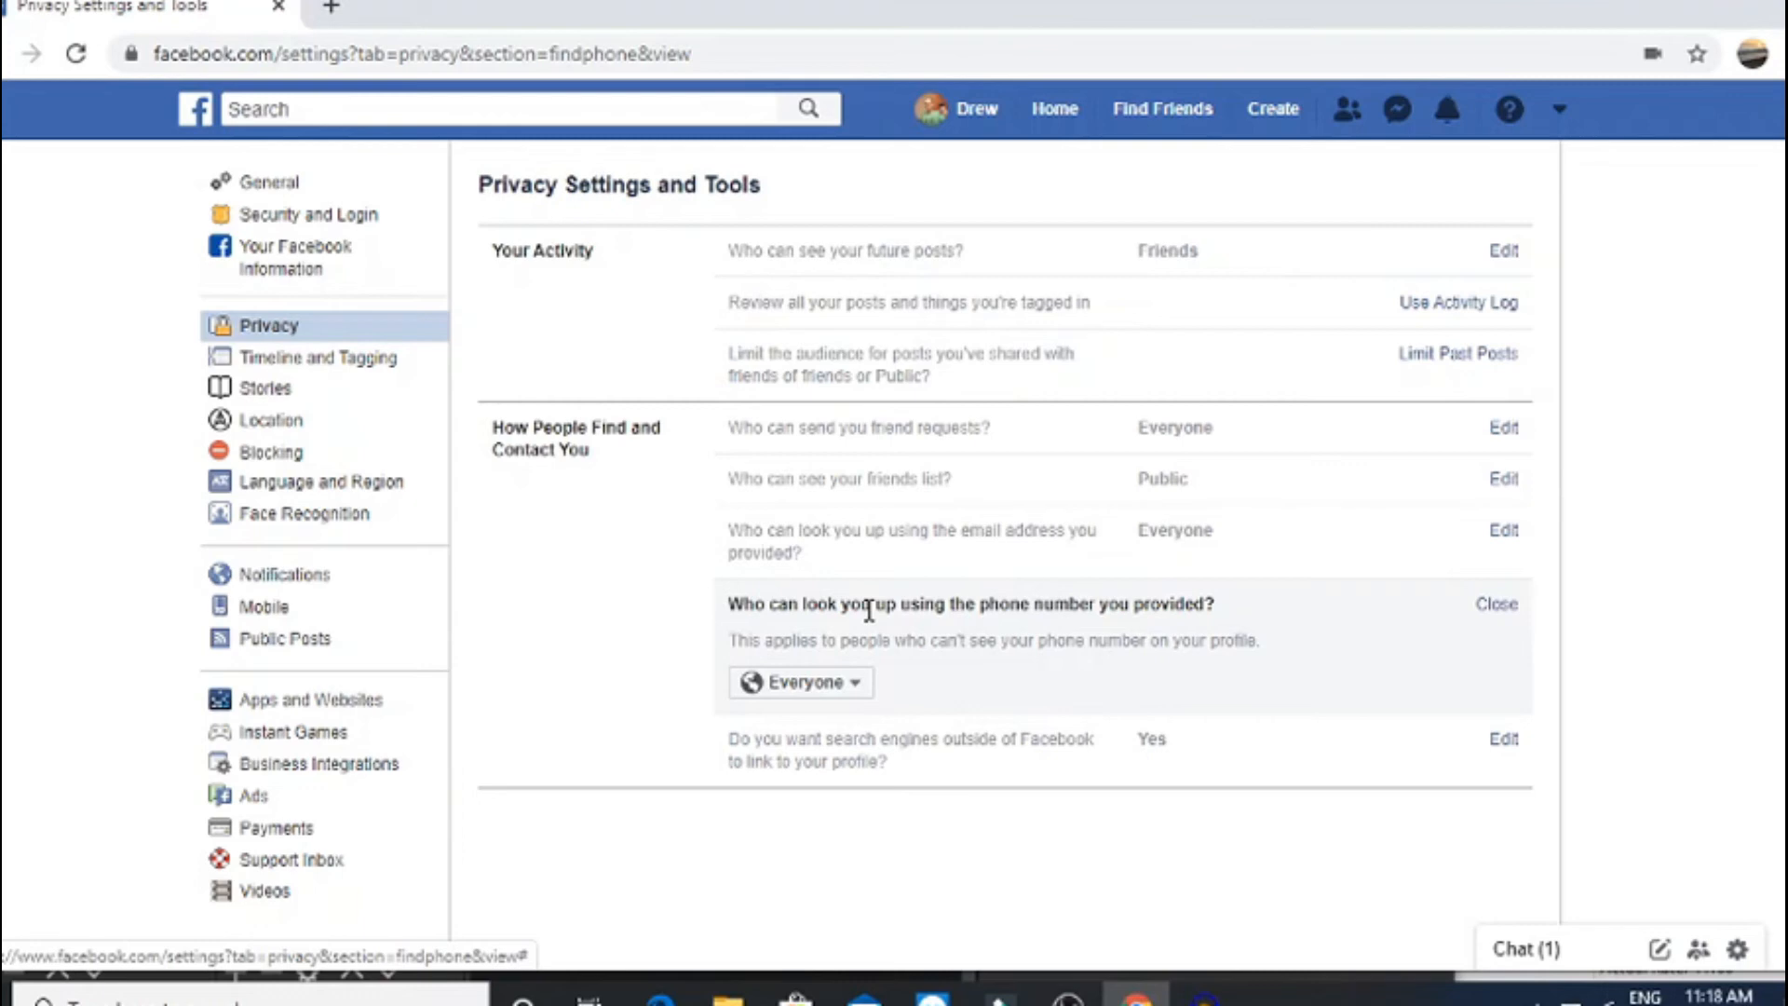
click(816, 681)
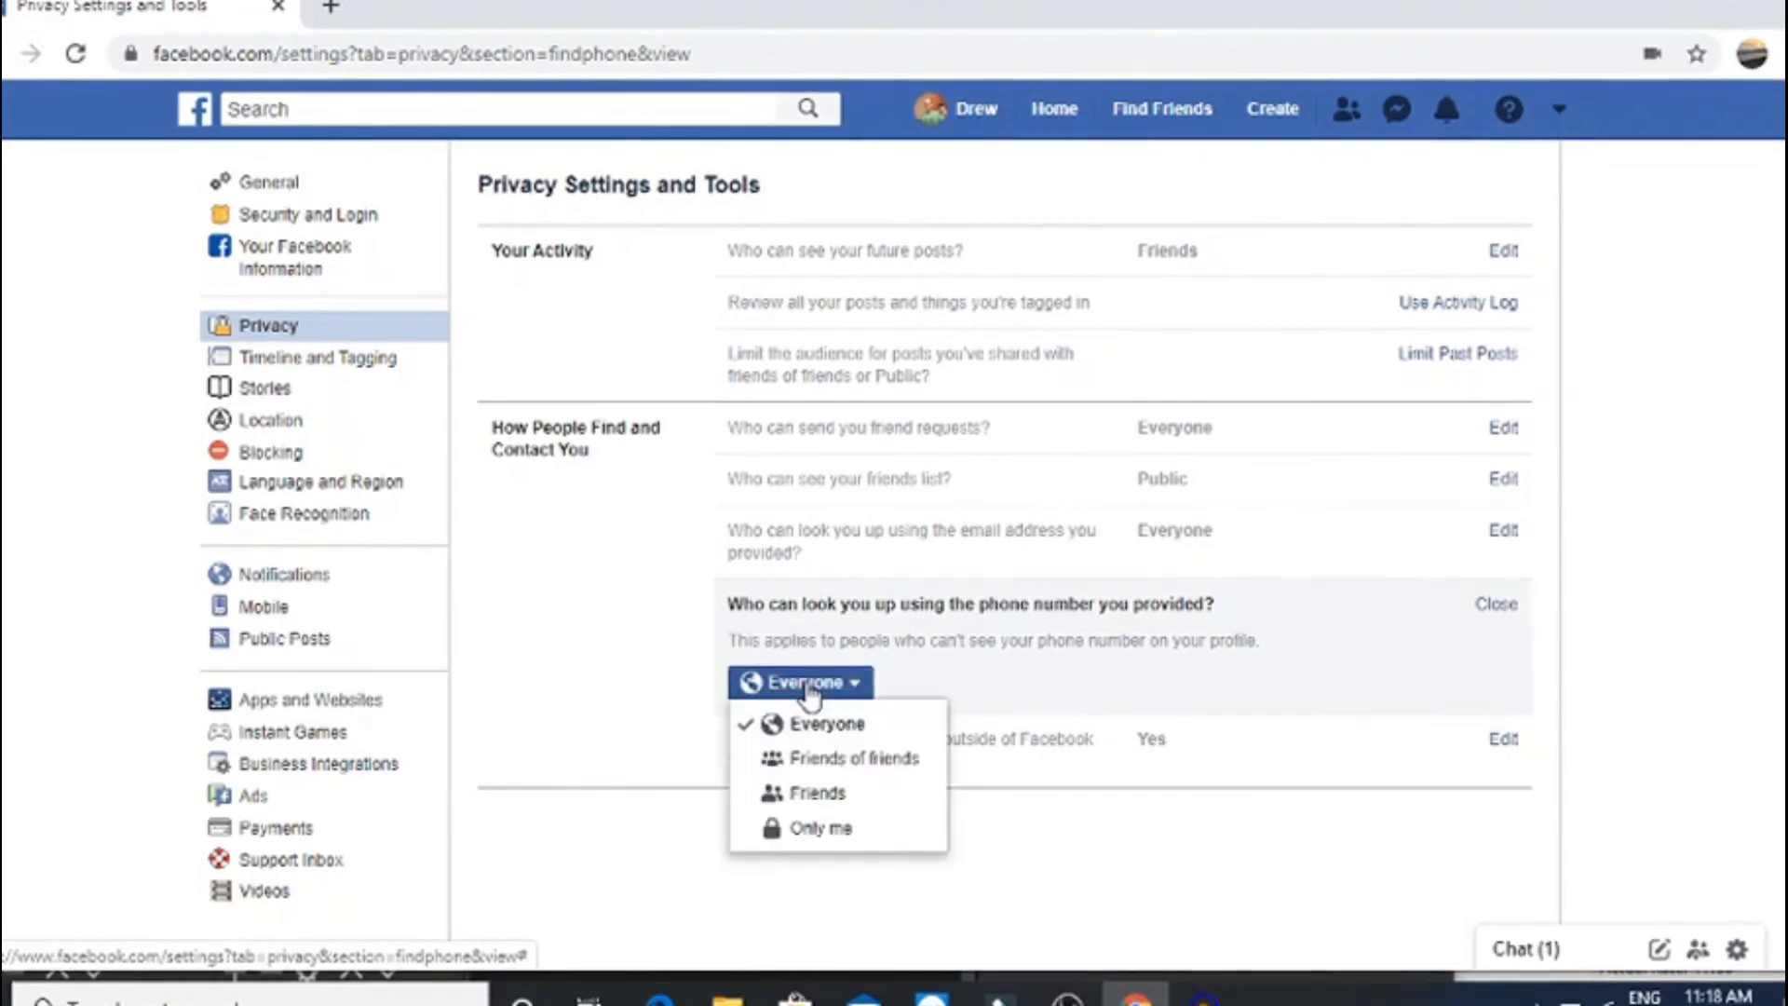
click(974, 647)
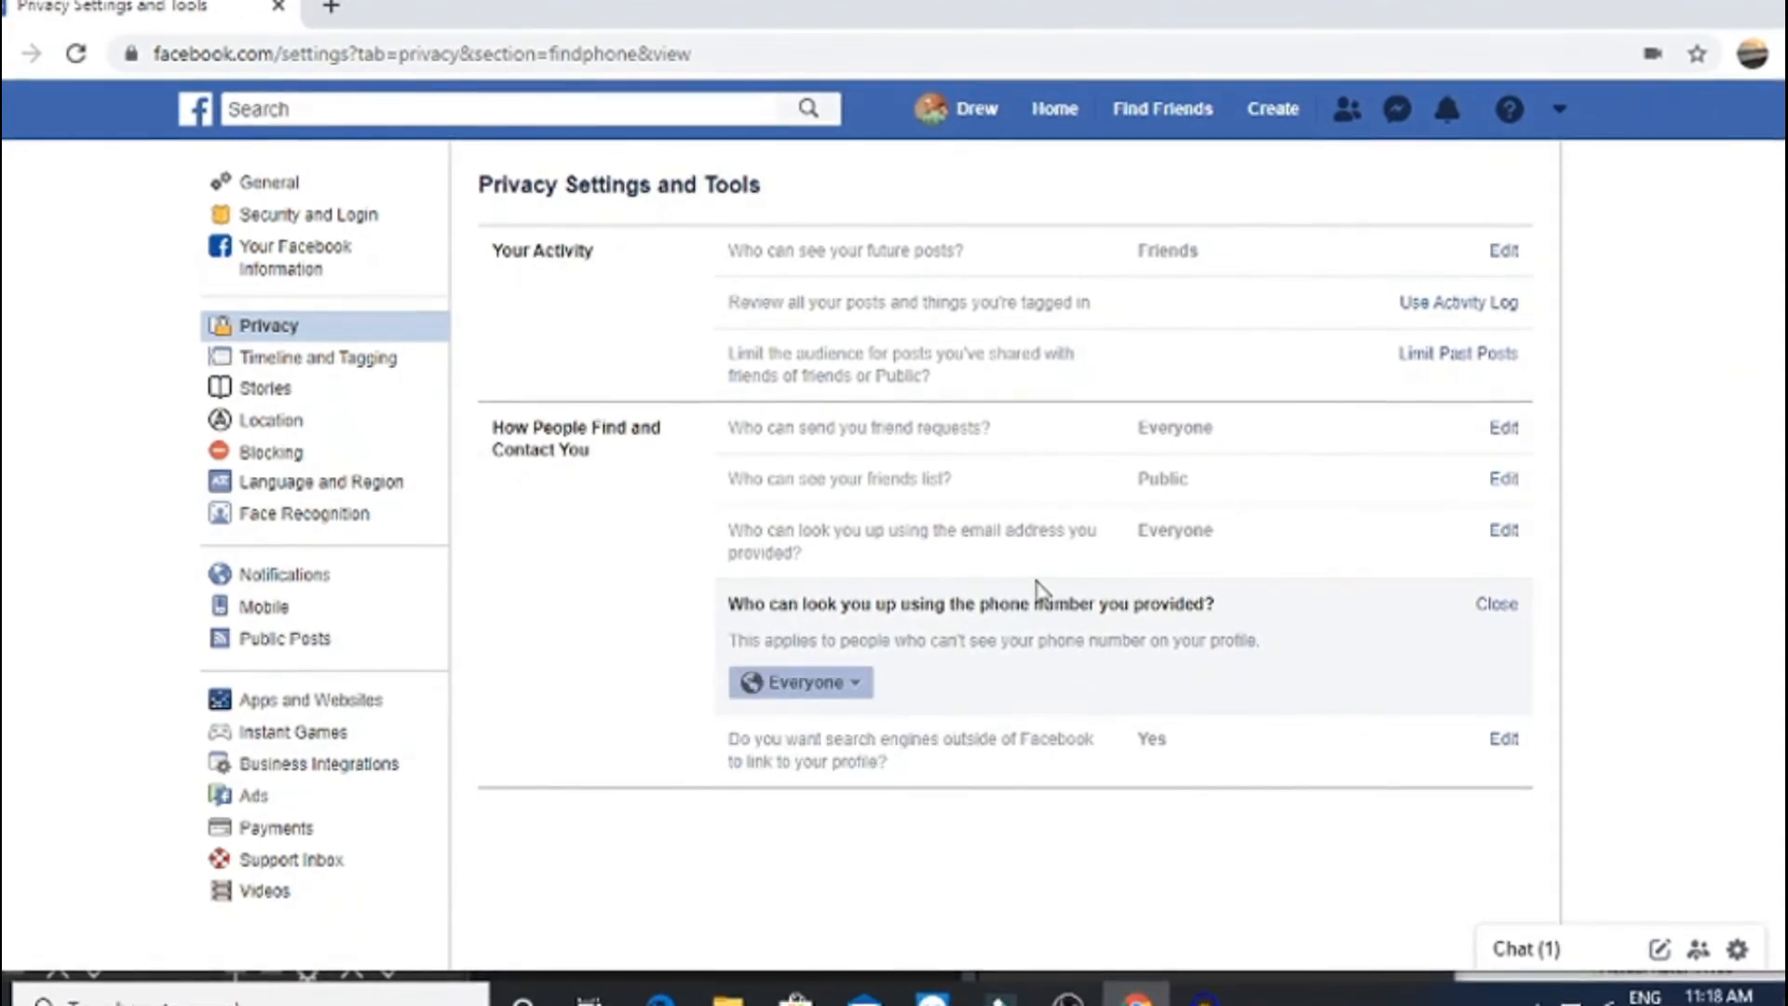
Turn off search engines outside Facebook linking to the profile
click(892, 745)
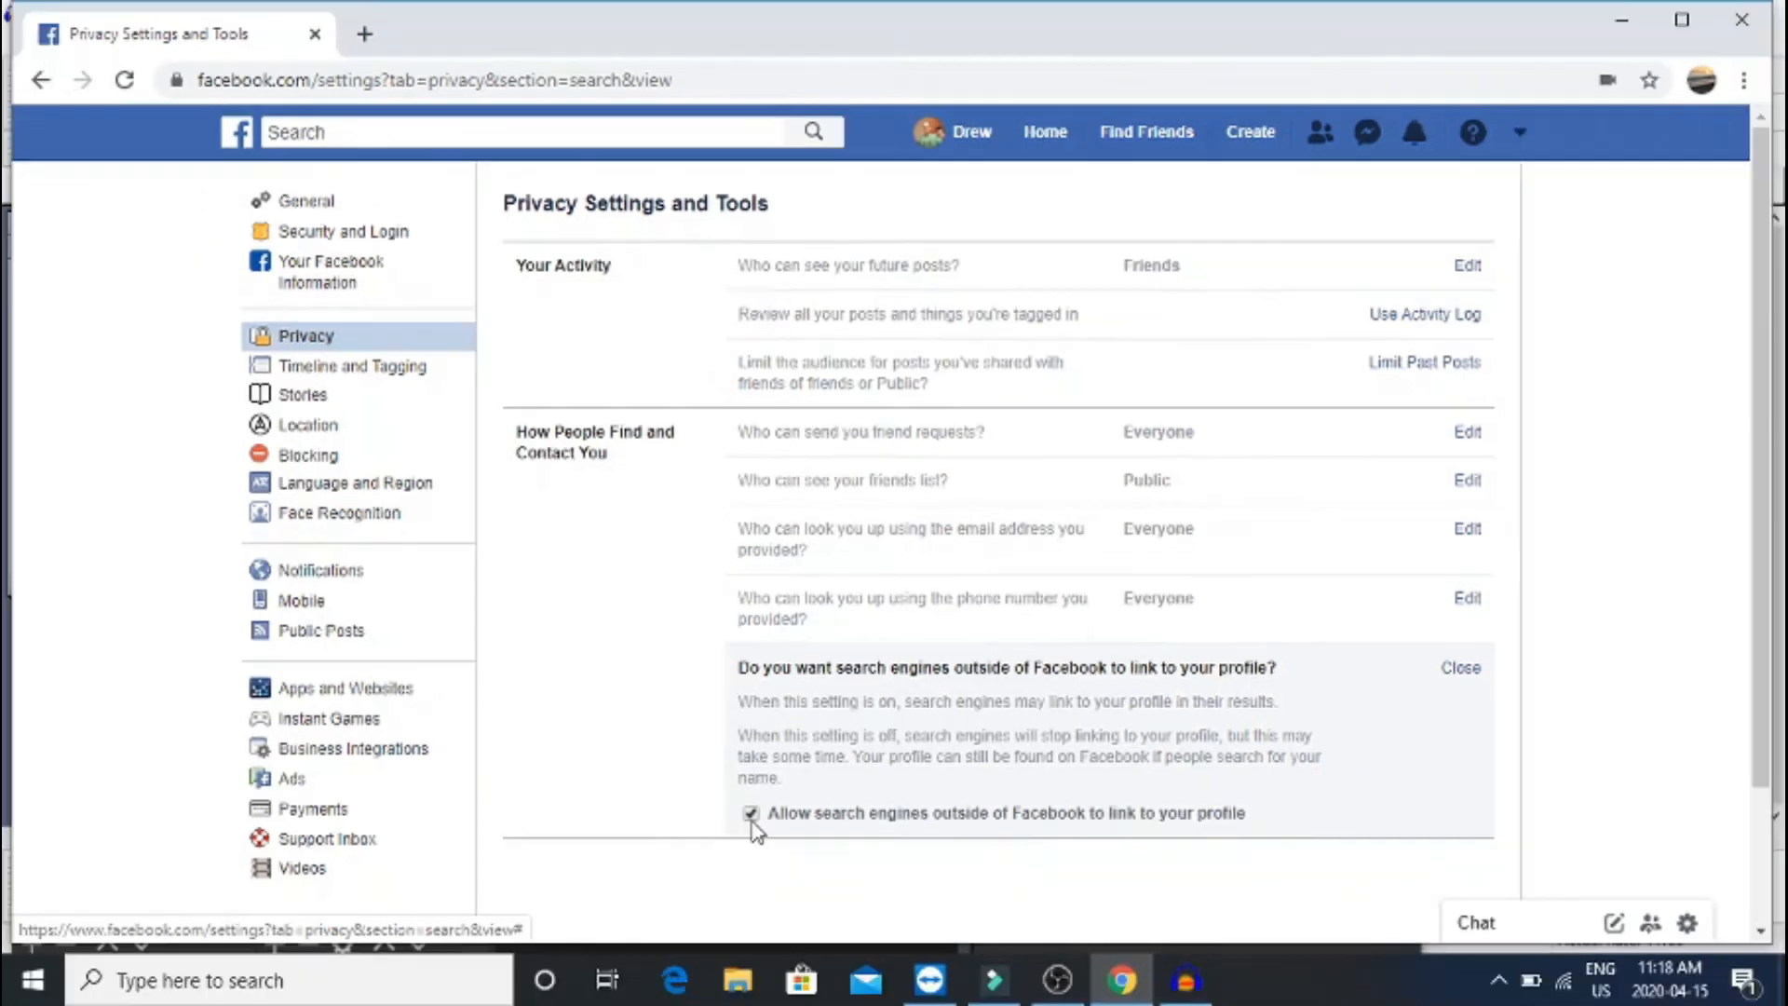
click(741, 831)
click(1032, 438)
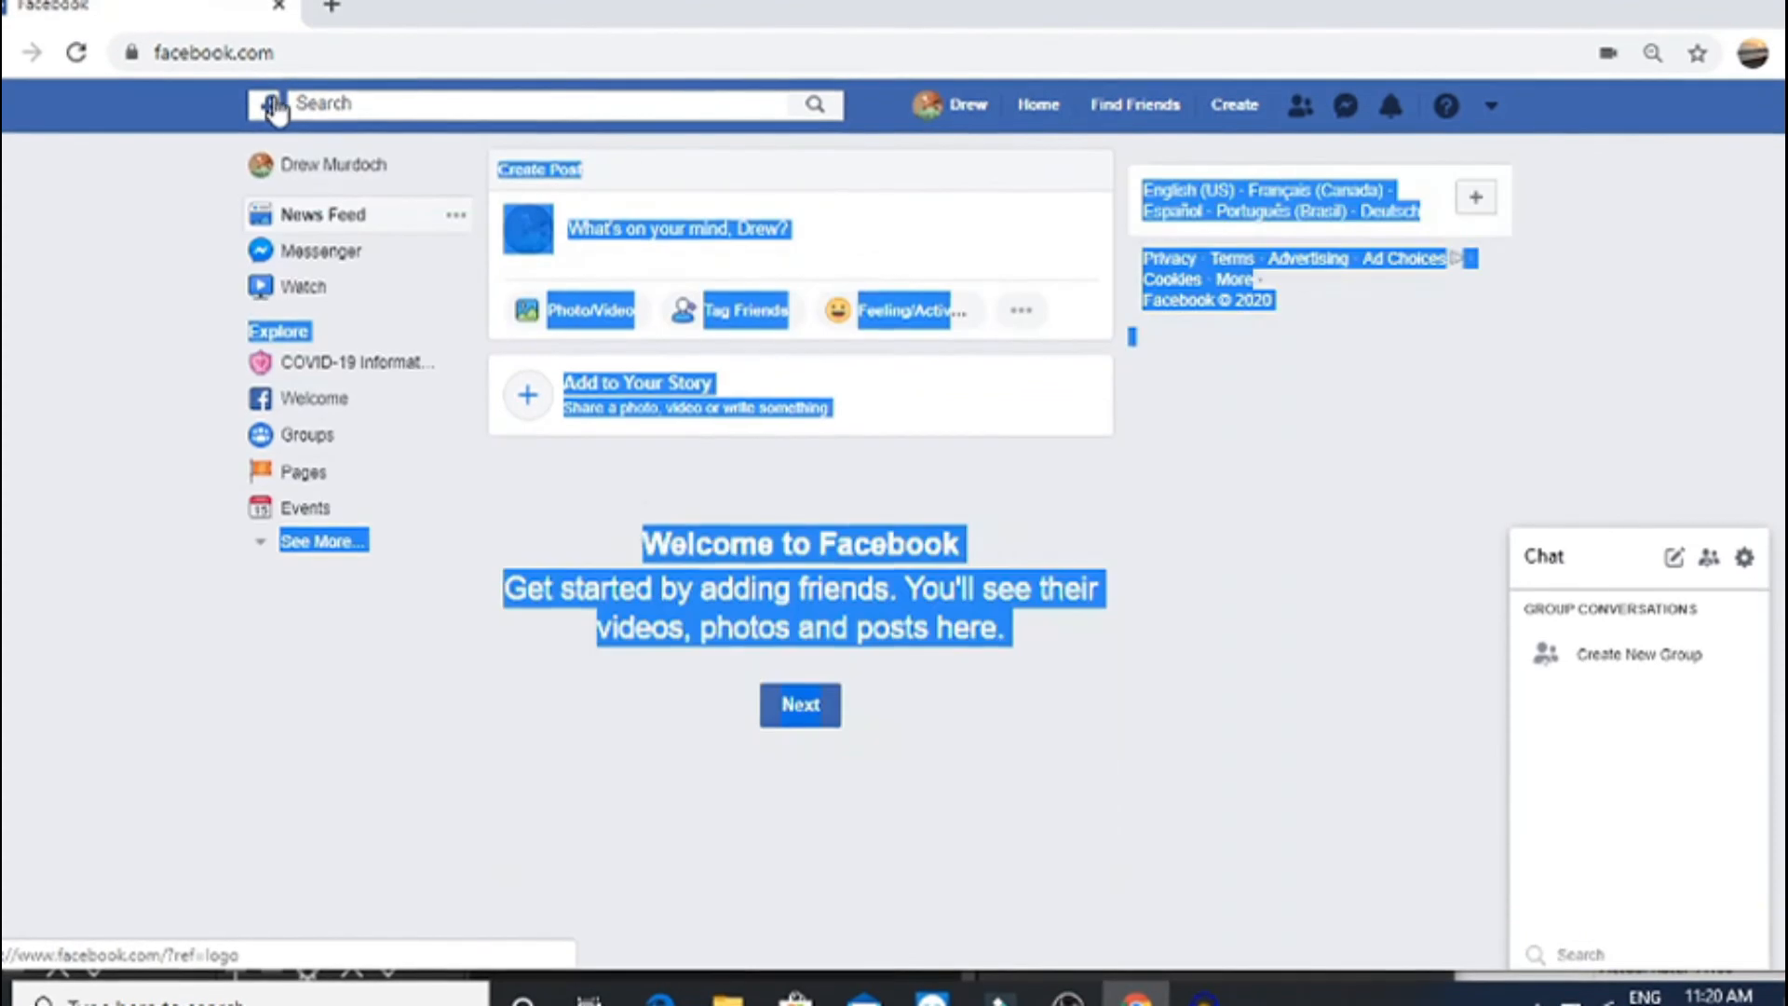
Draft a post reading 'Just had a sandwhich it was good. I think I'll have another!' for Friends
click(986, 373)
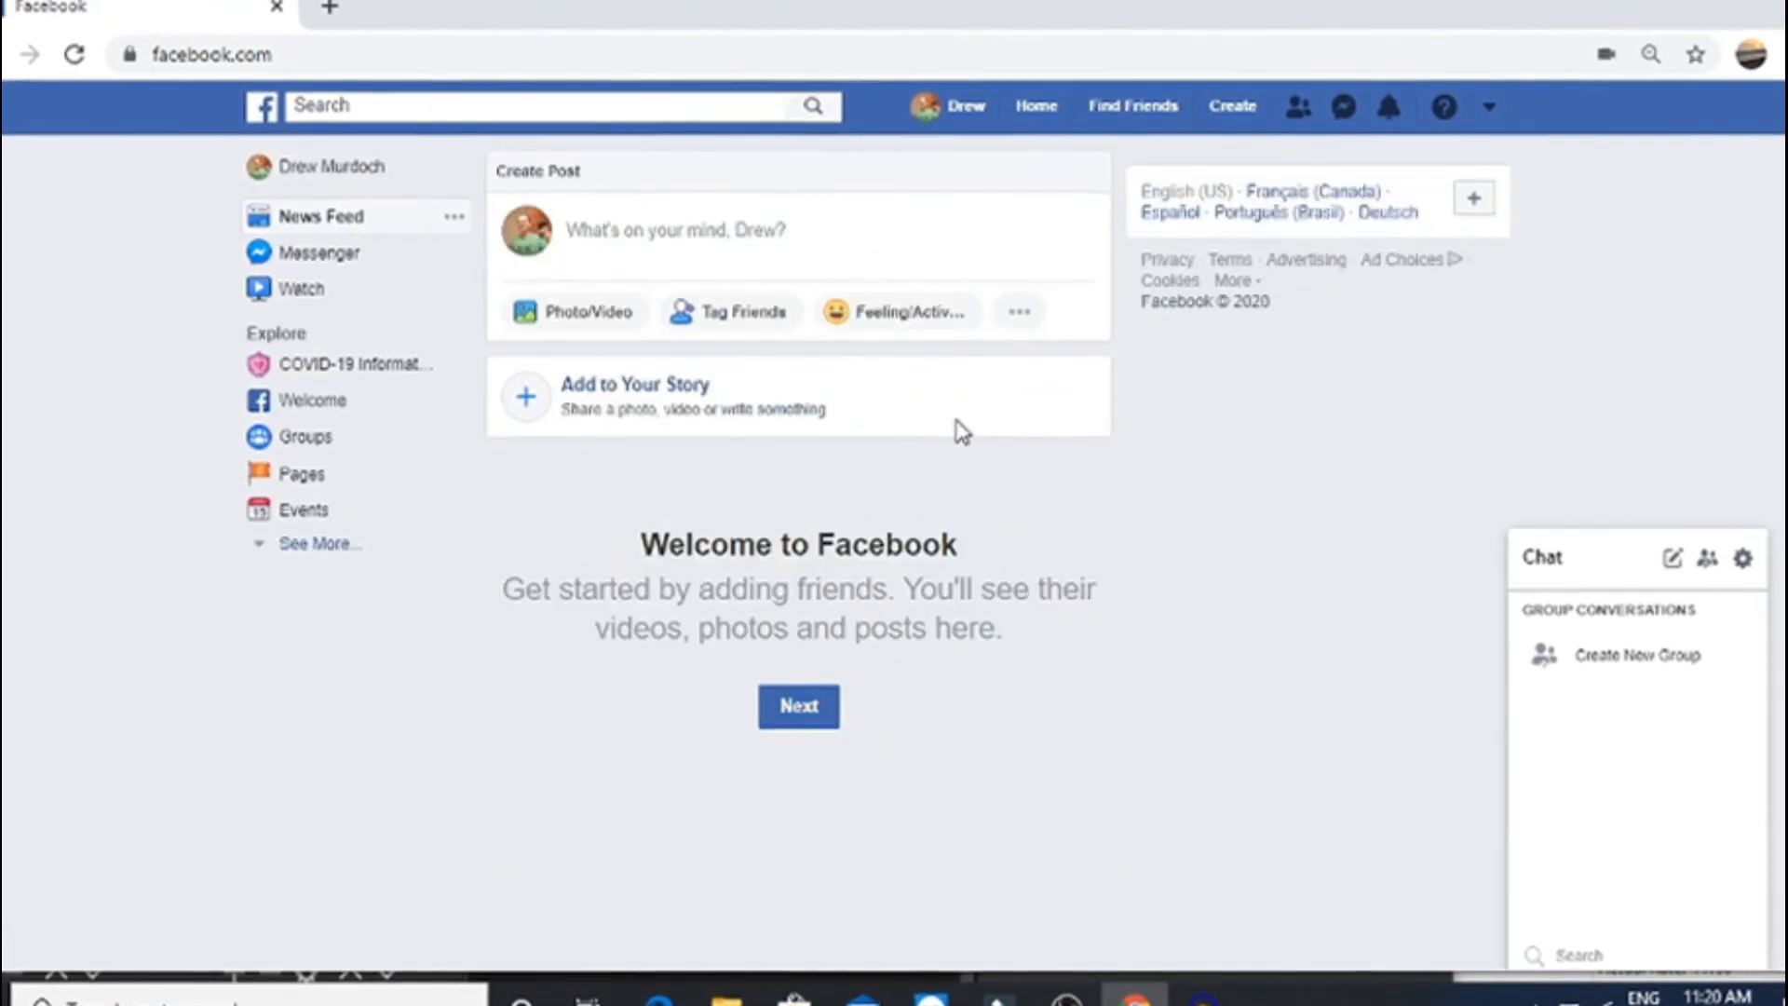
click(635, 232)
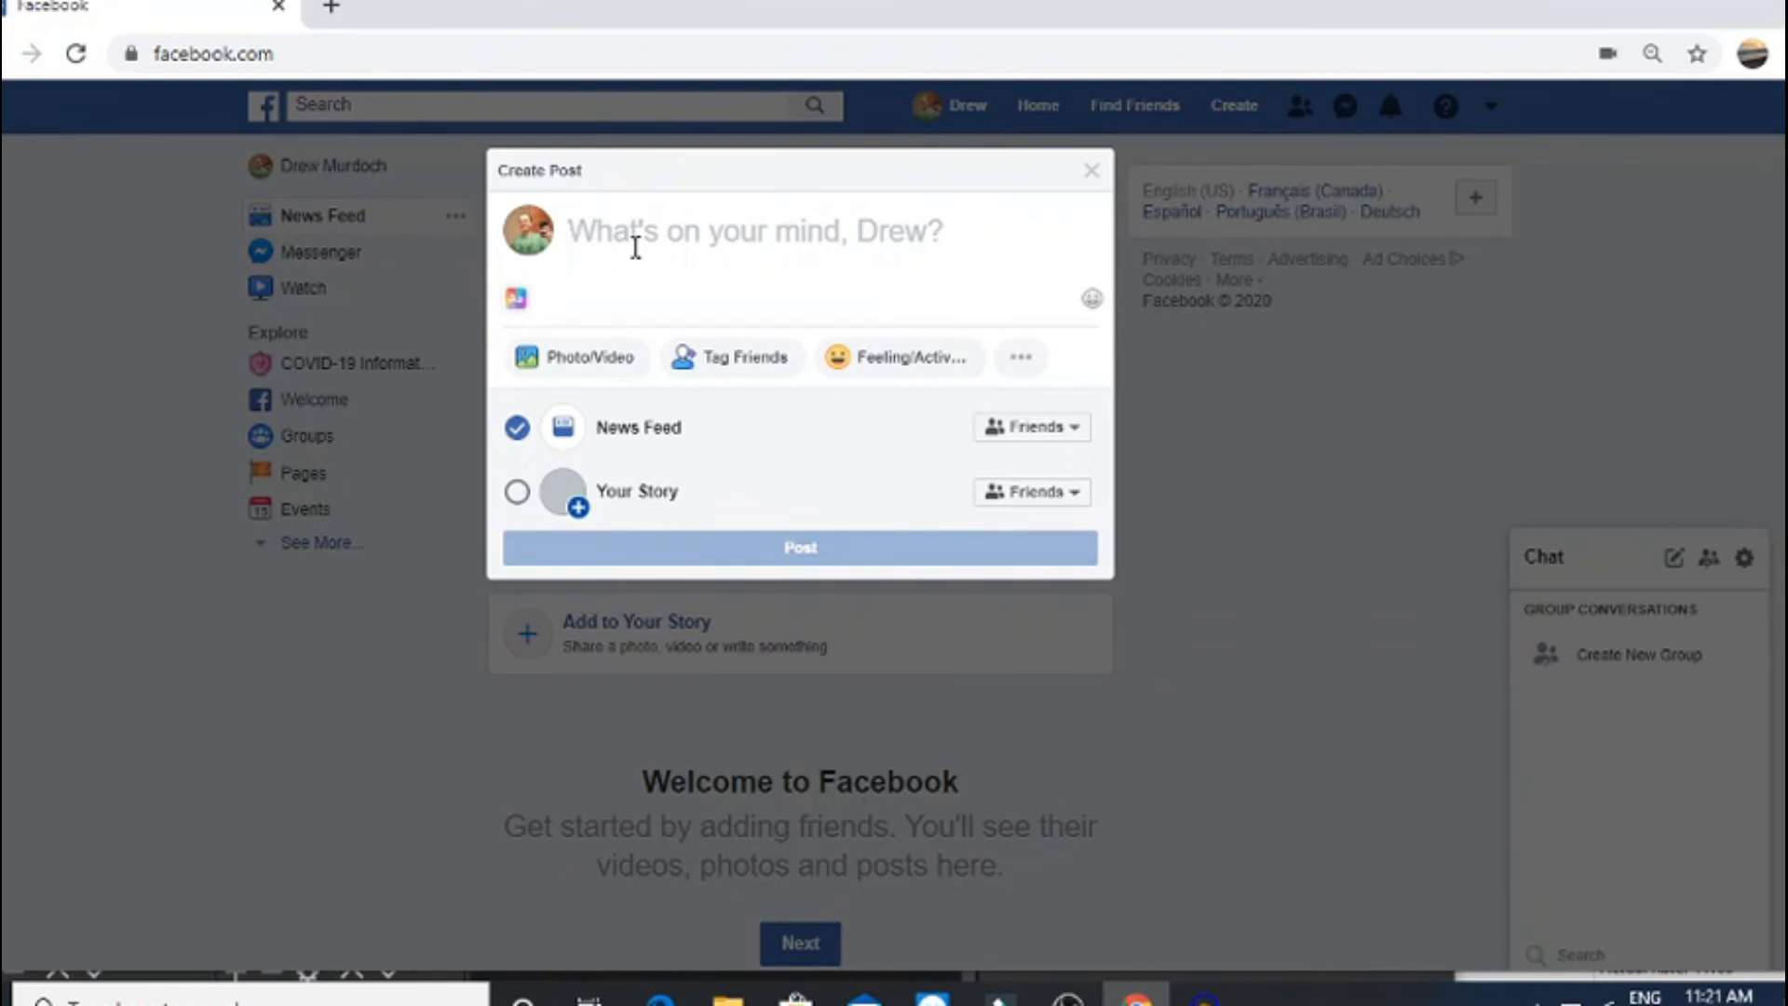
text(Just)
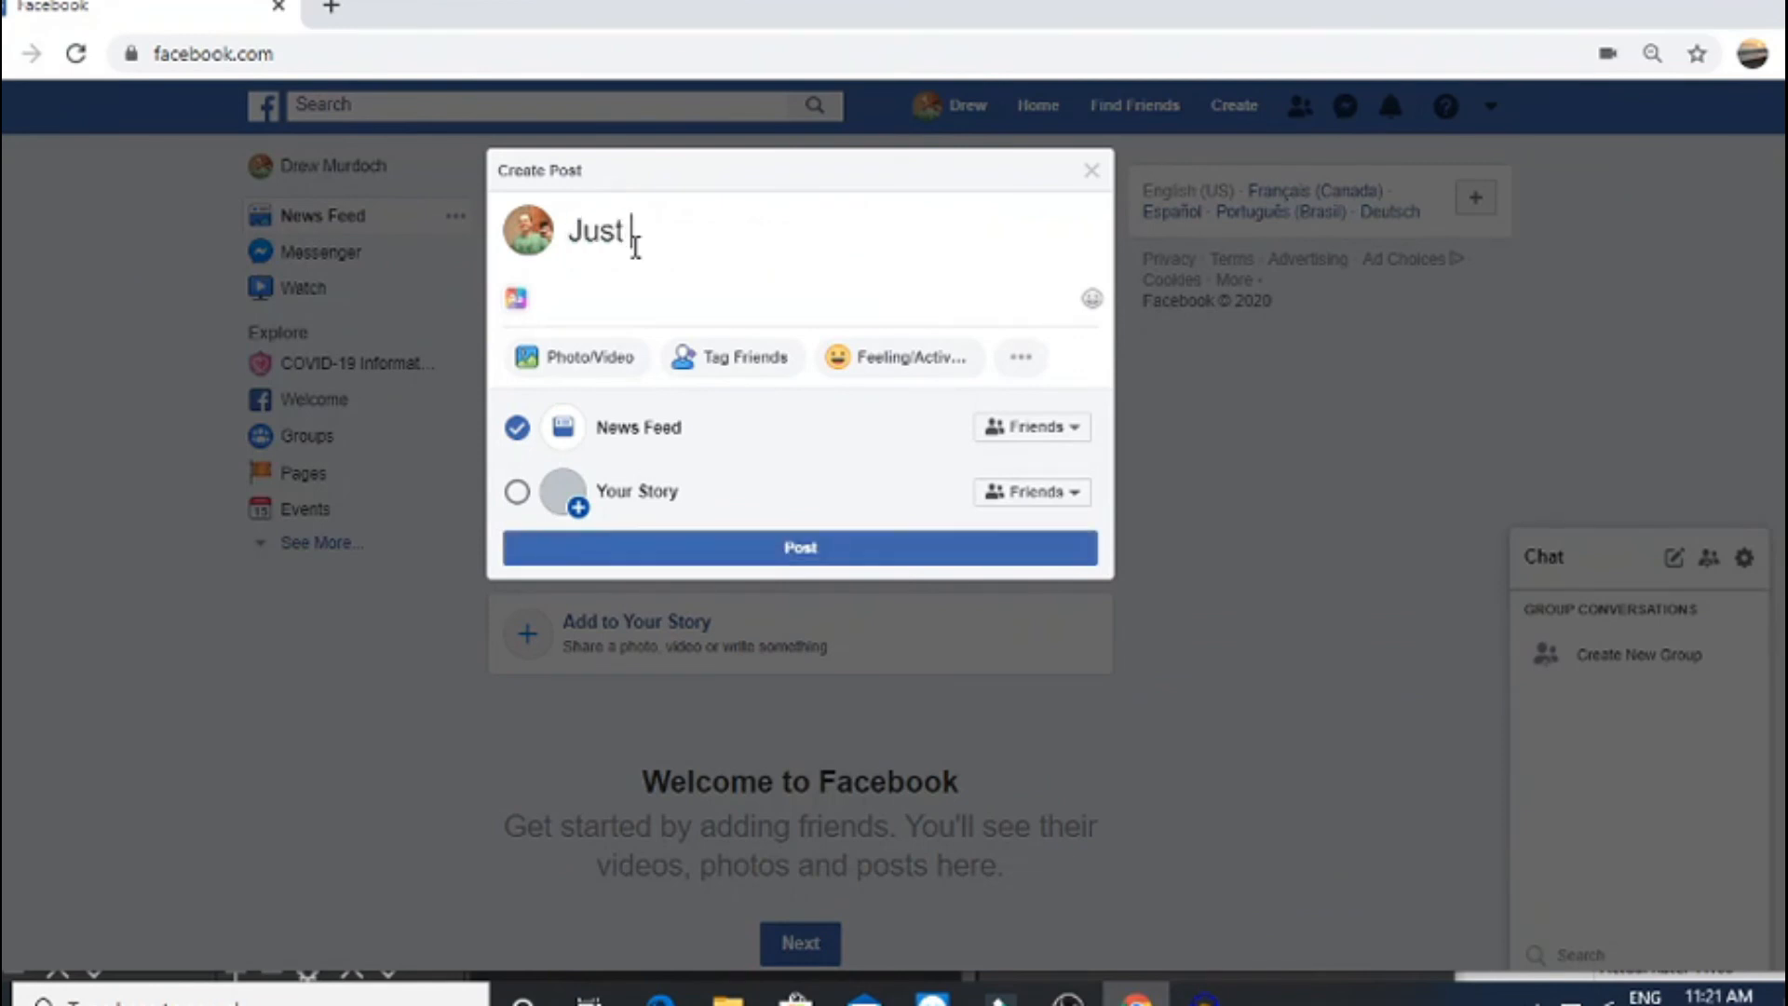
text( had a sandwhich)
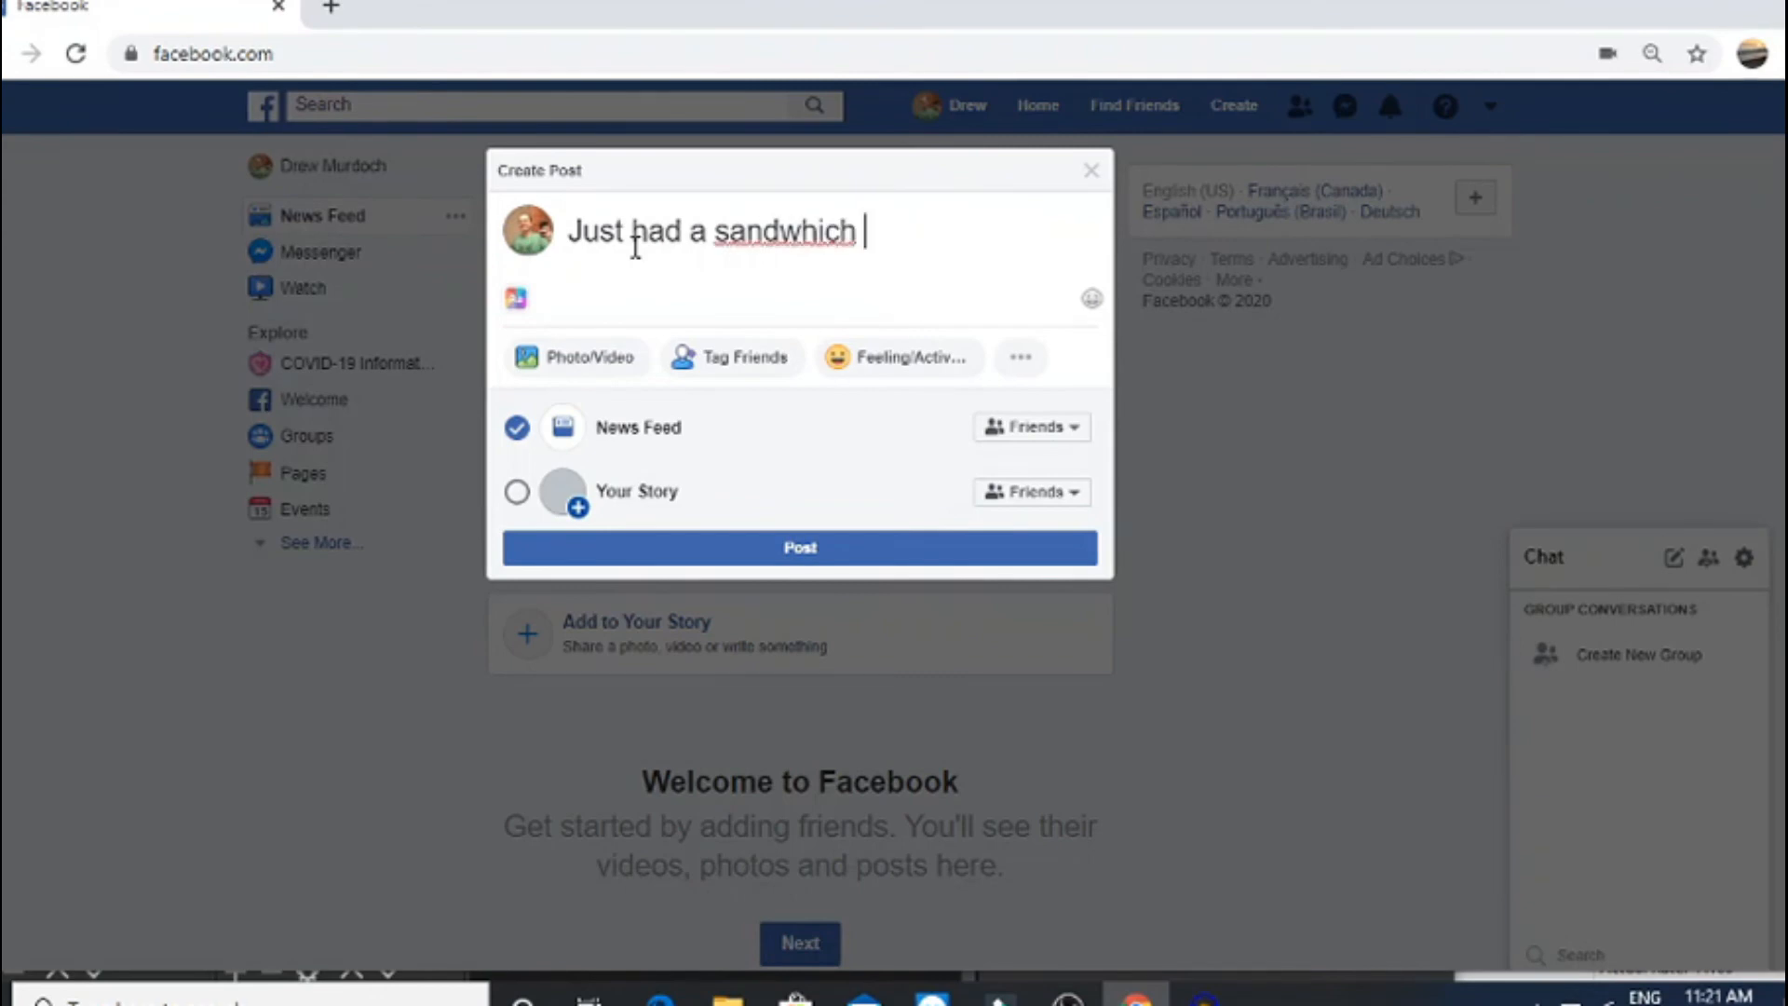
text( it was good. )
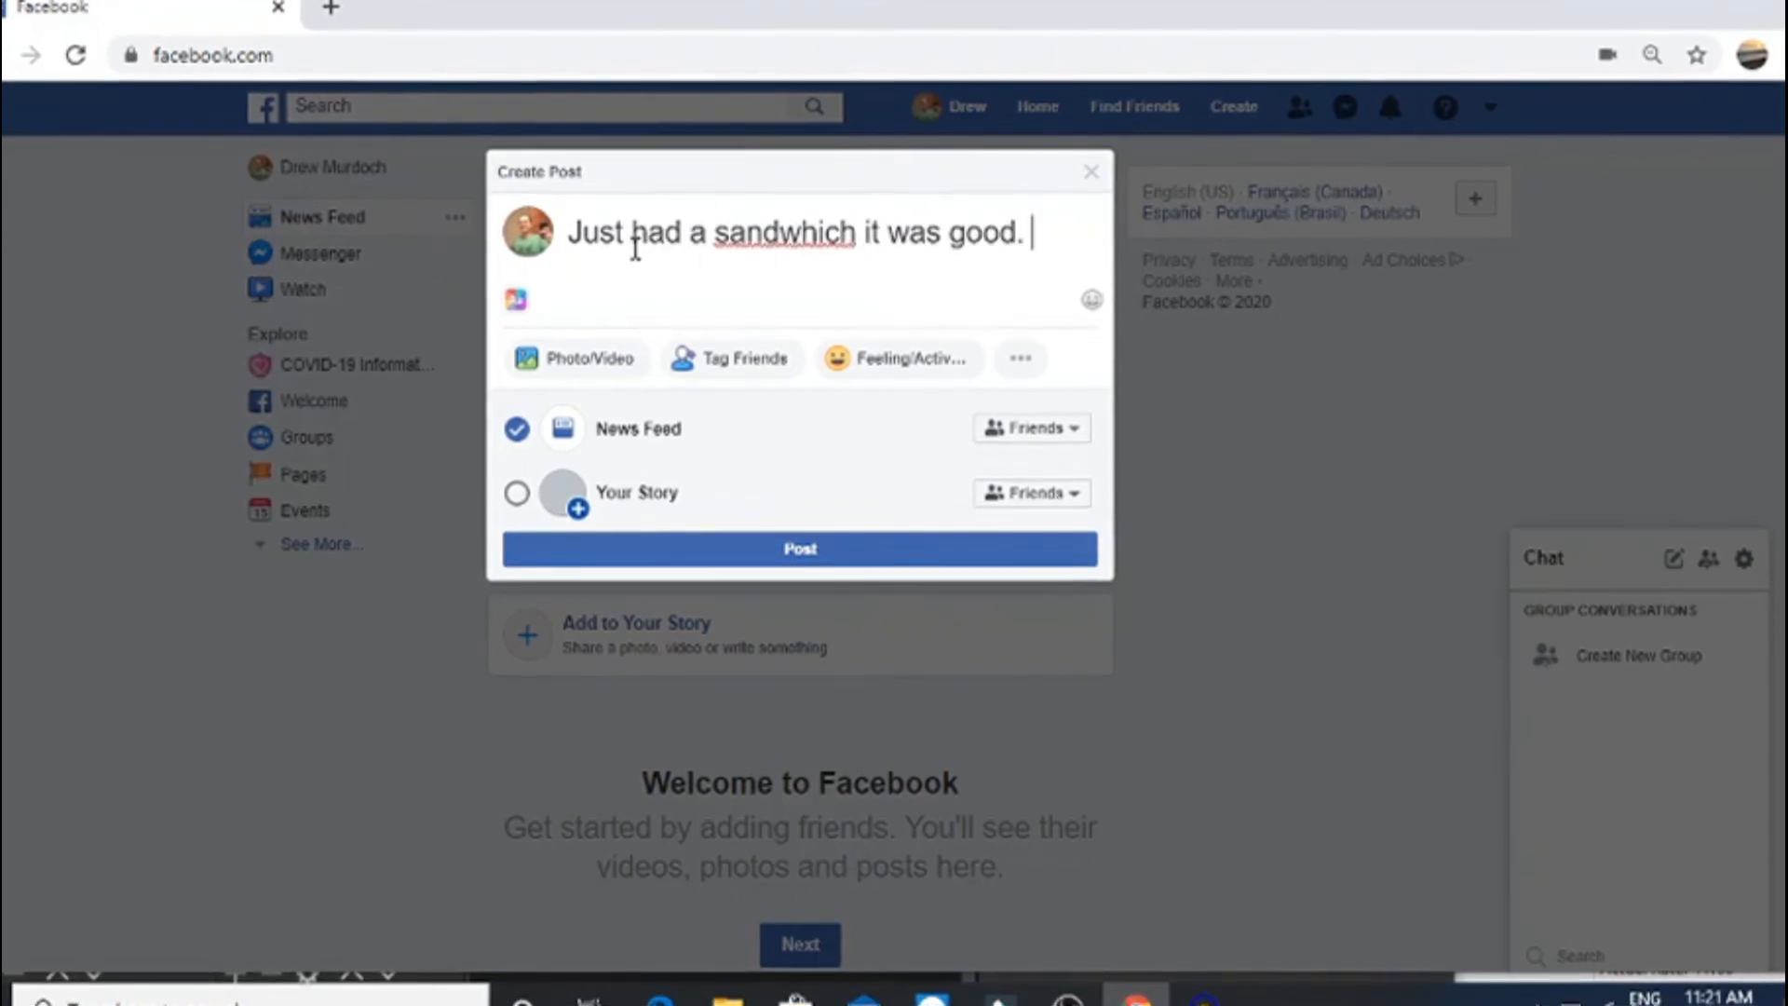
text(I think I'll )
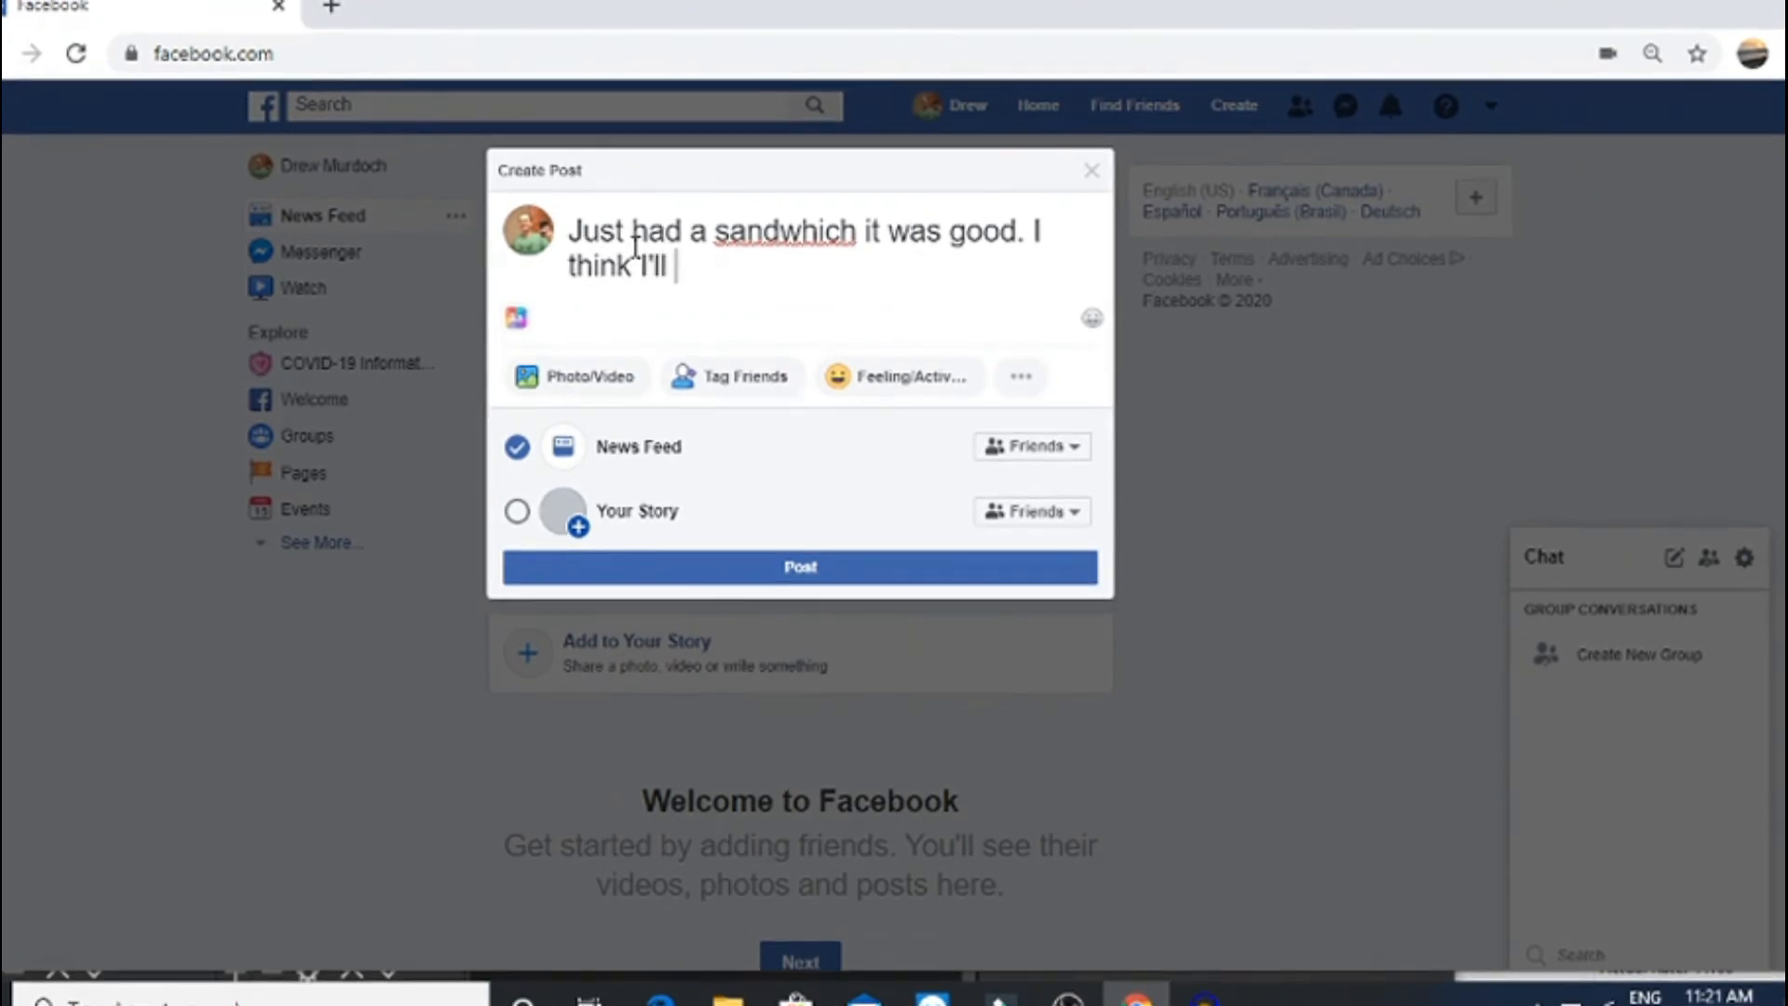
text(have another!)
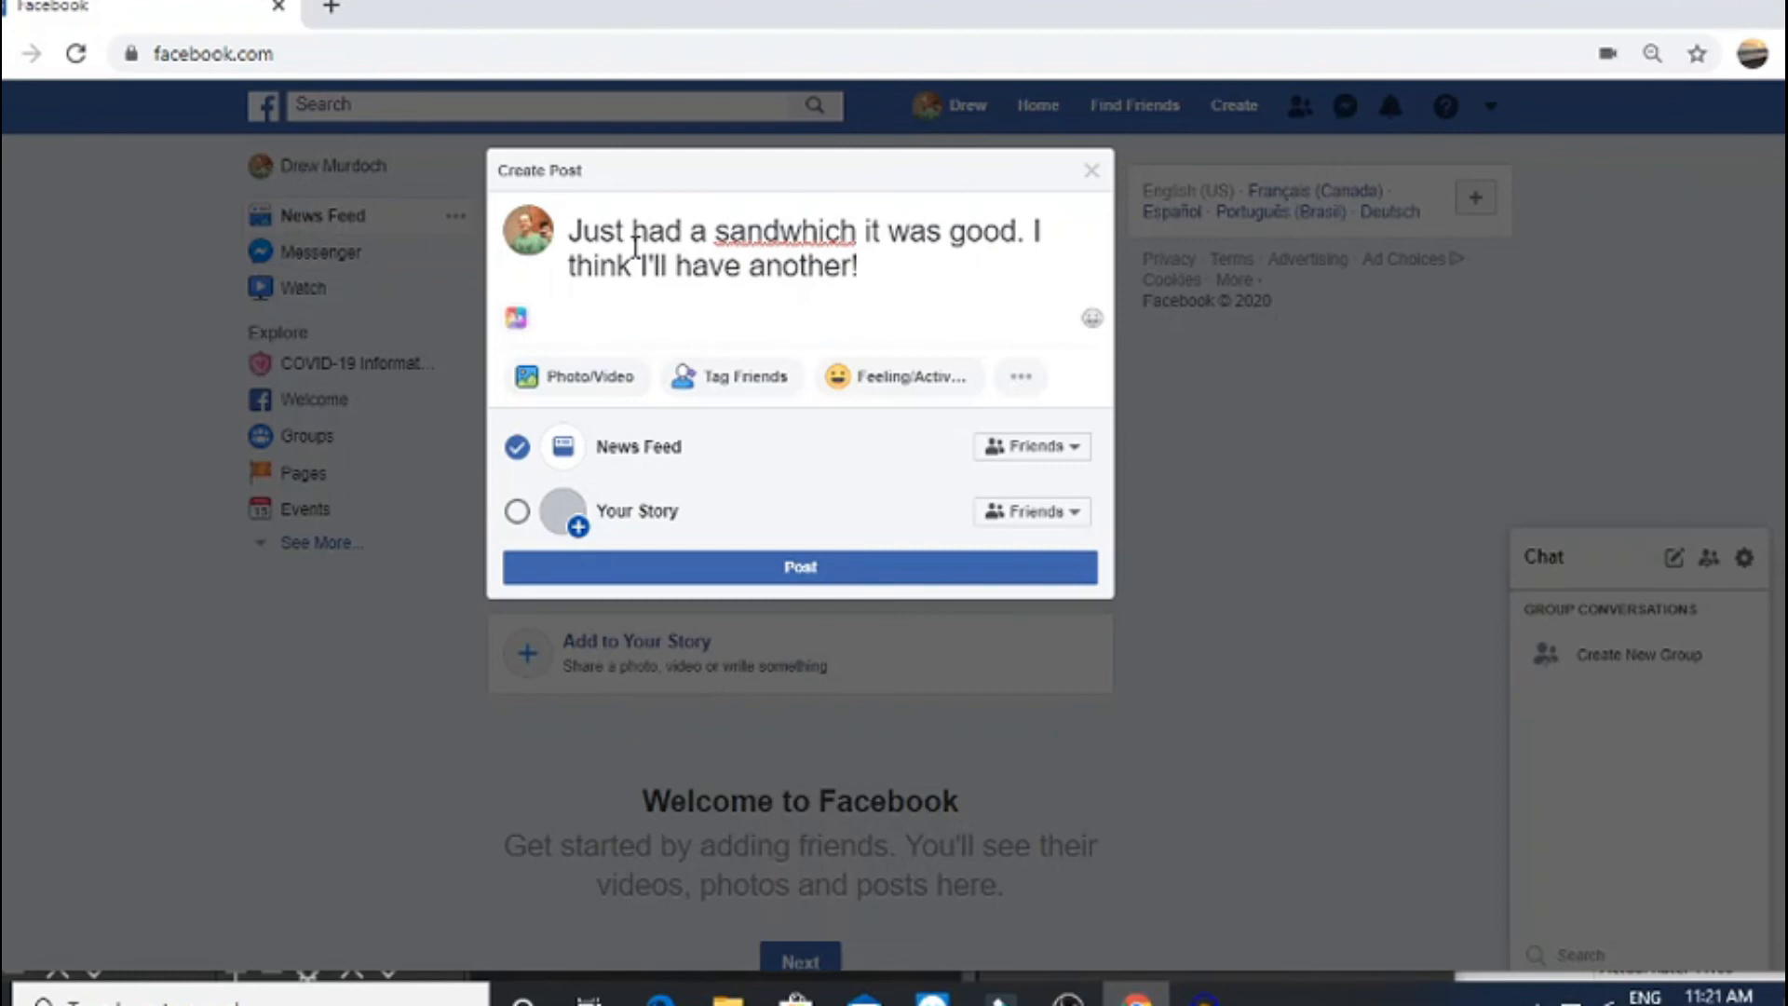
click(1071, 448)
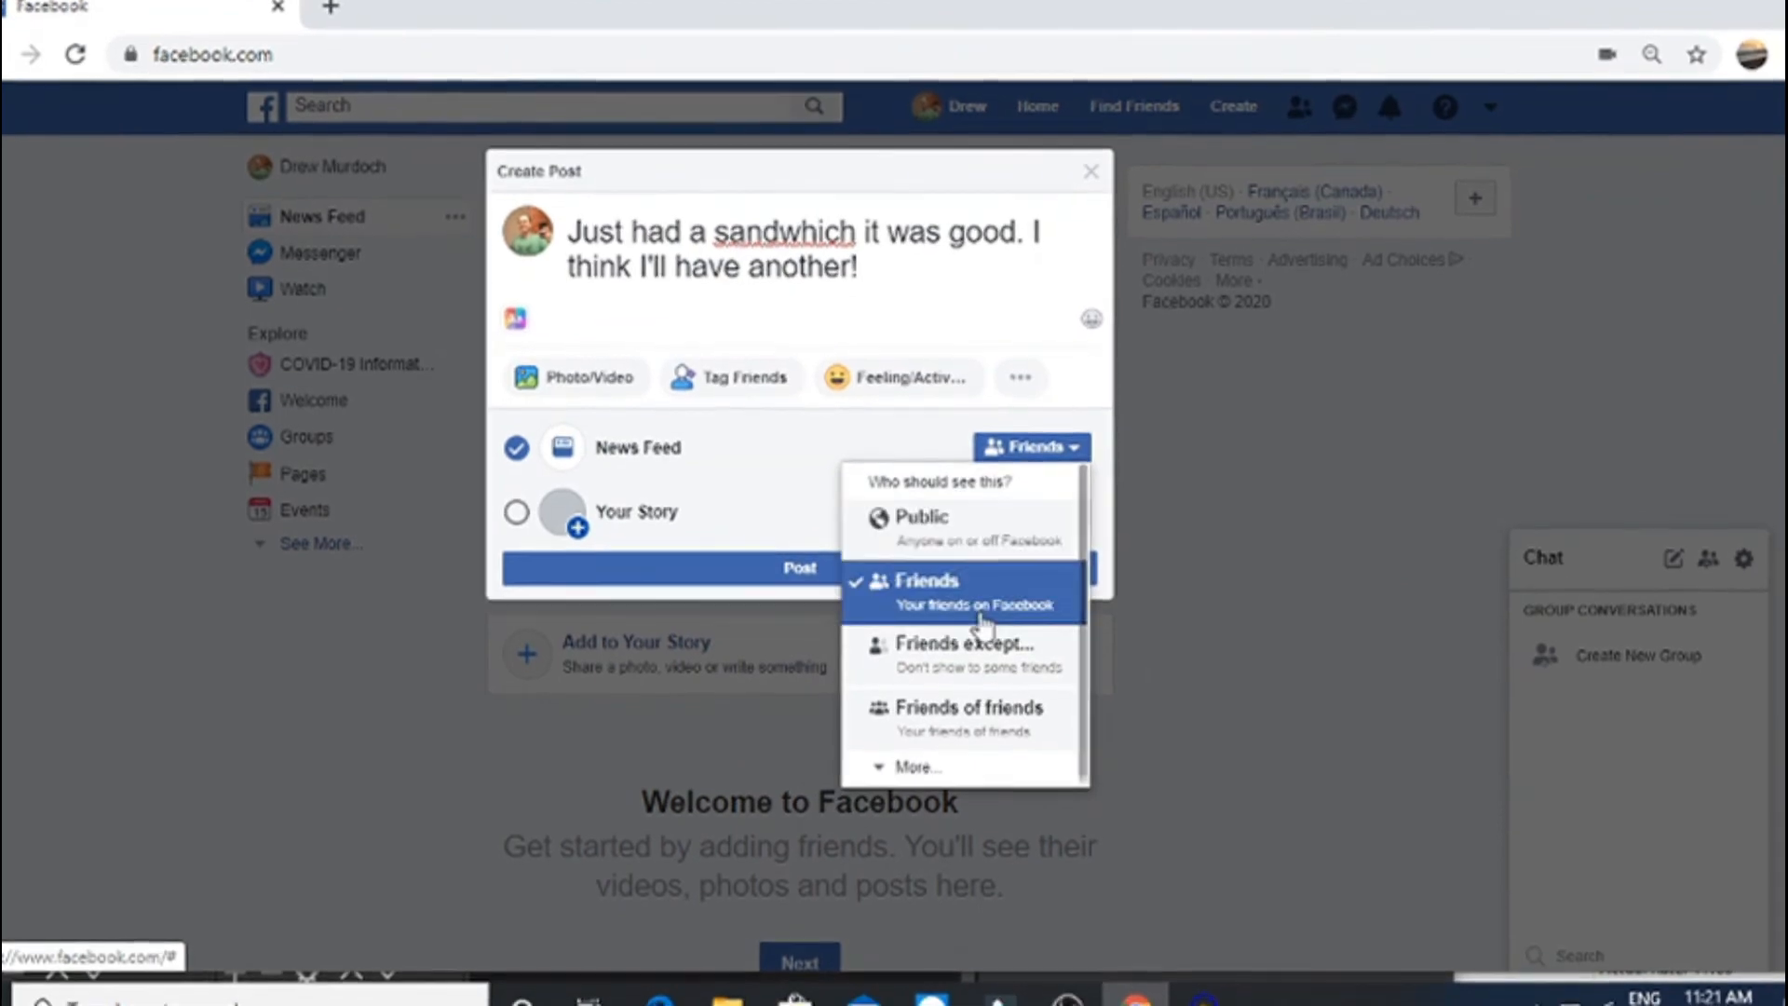
click(908, 332)
click(868, 270)
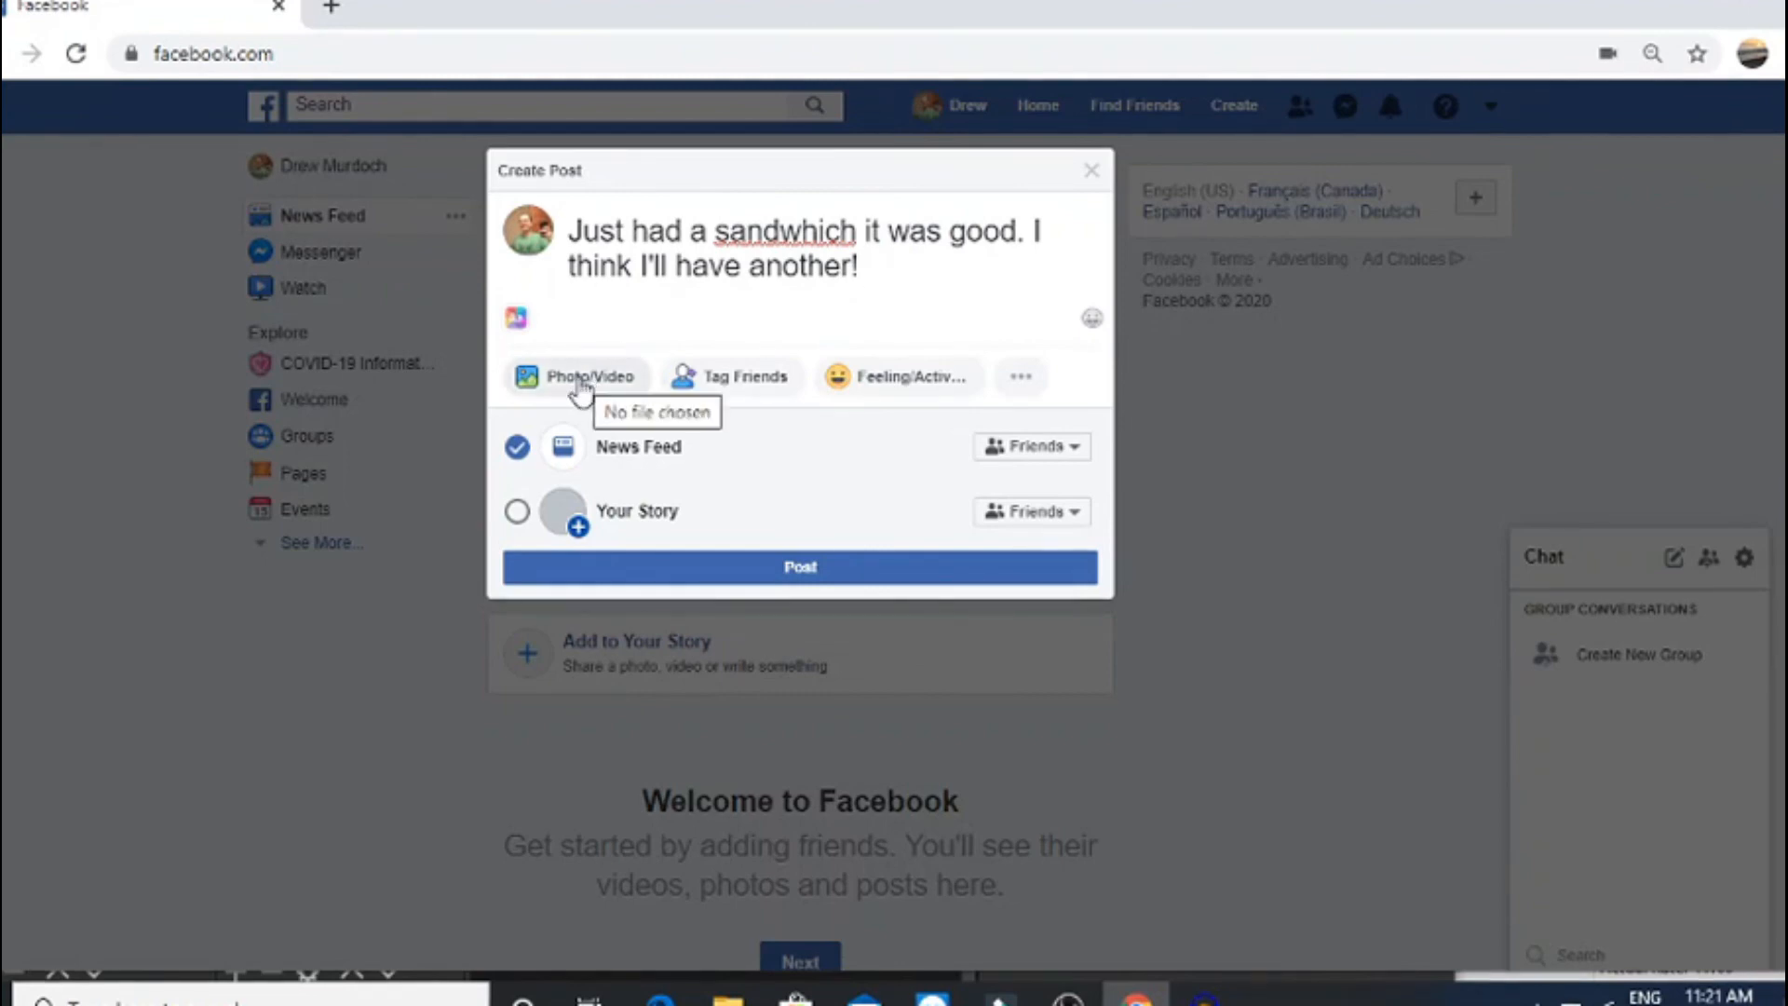
Attach the Bad Selfie photo to the draft and publish the post
click(581, 387)
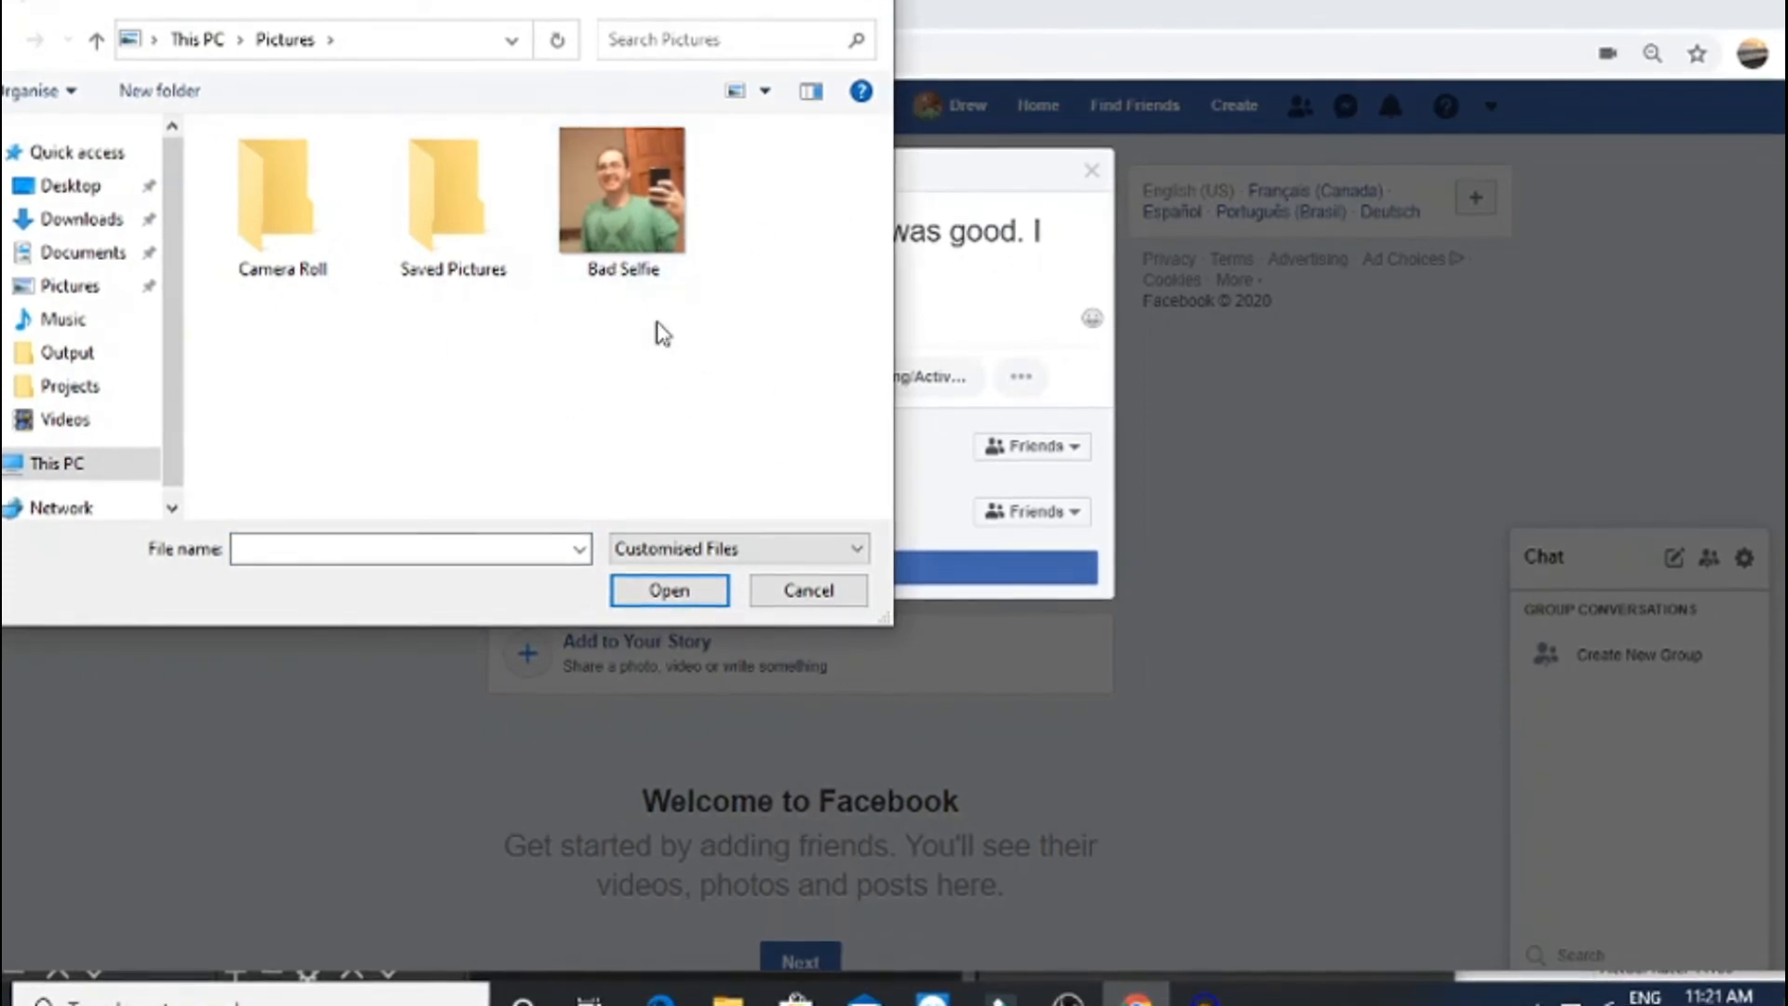
key(Escape)
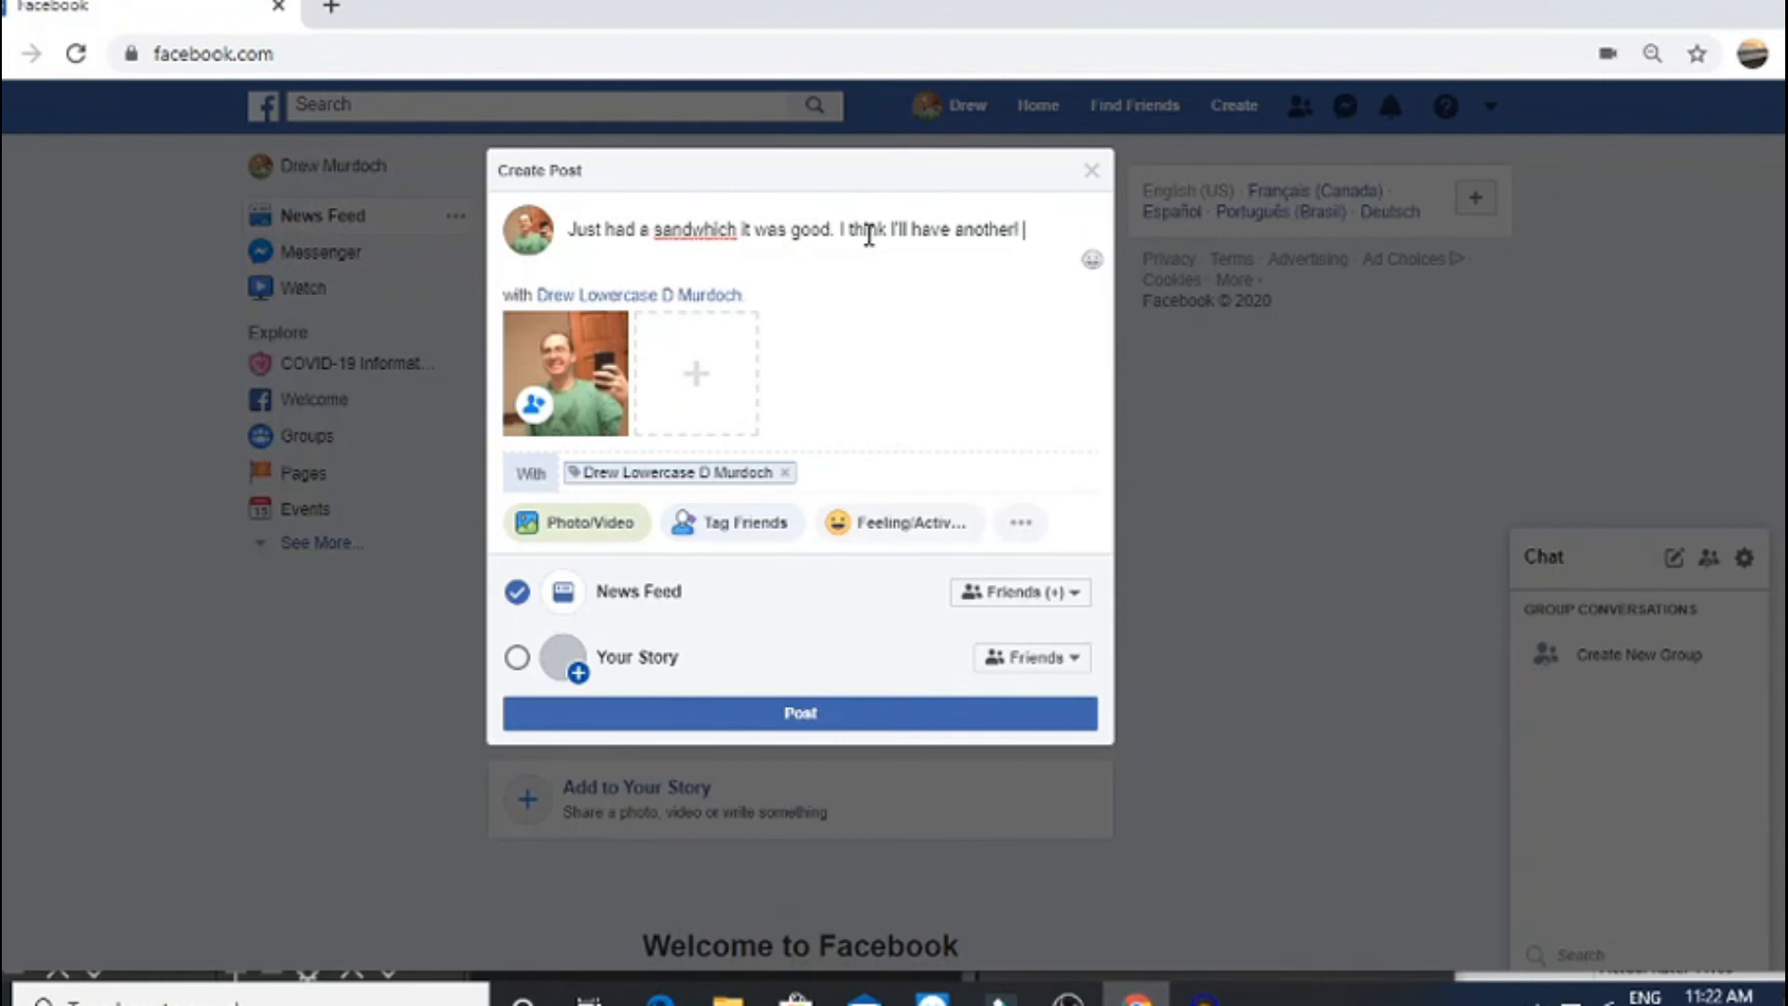
click(873, 717)
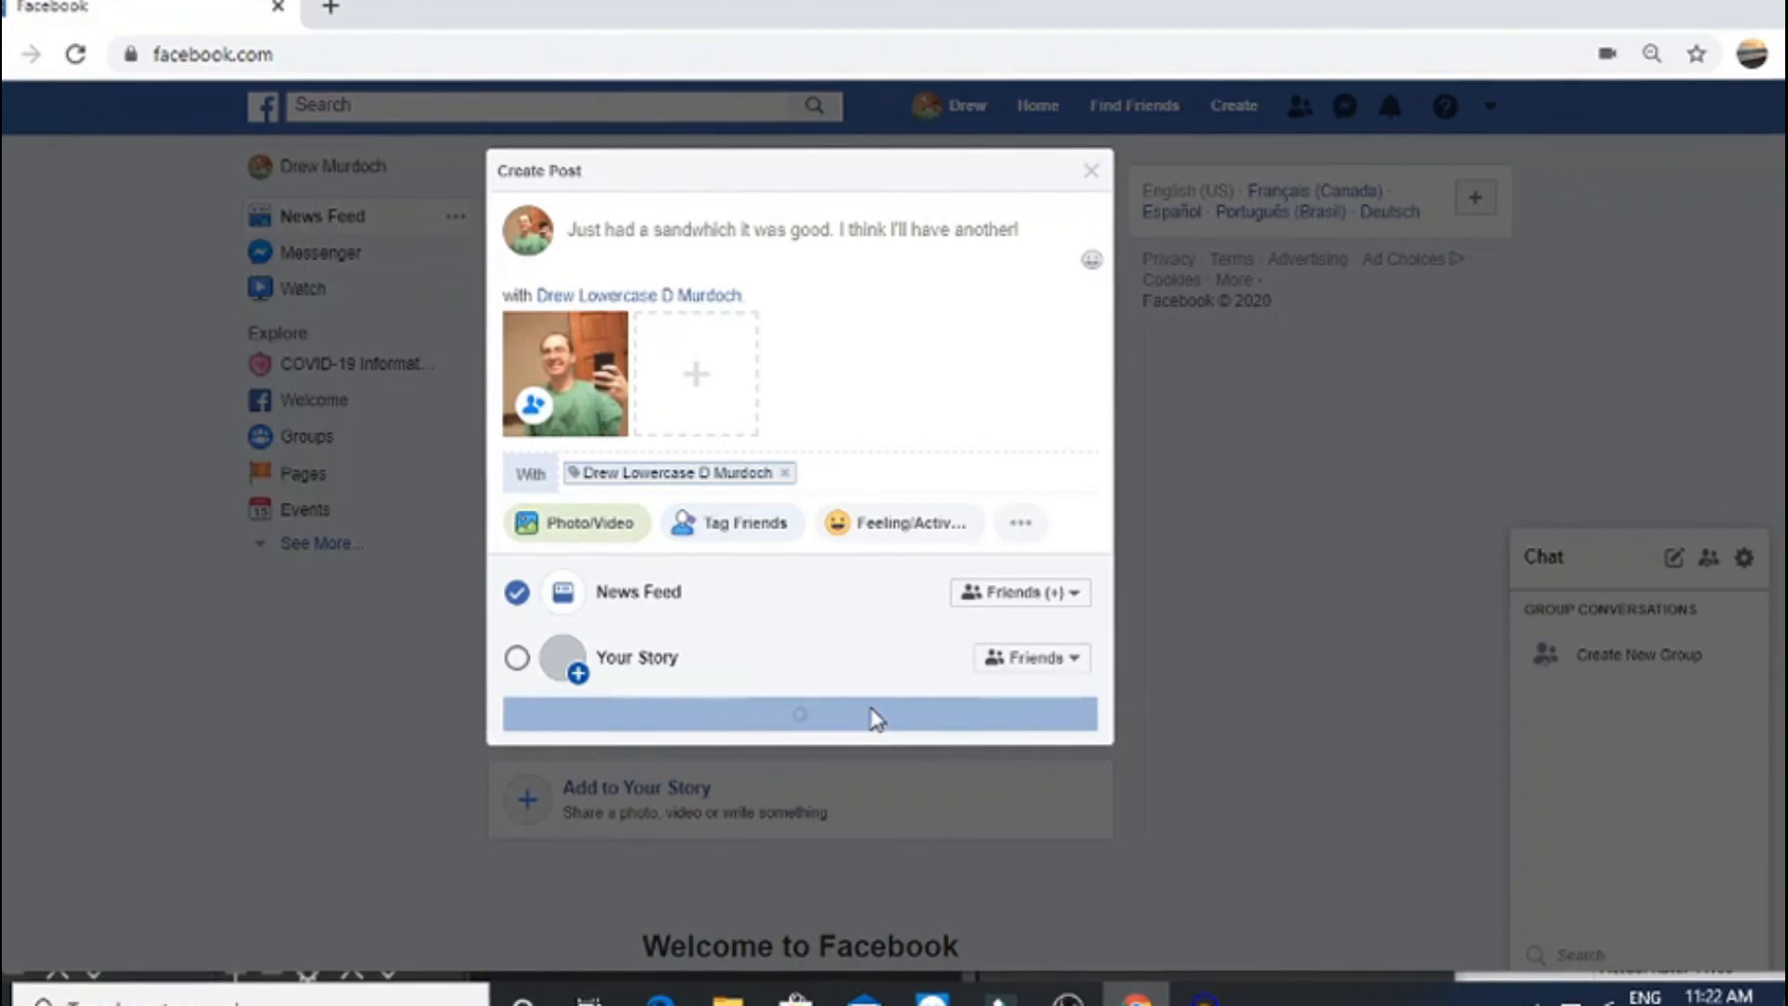
Find the published post, noting the 'sandwhich' typo, and open its options menu
scroll(875, 707, down, 4)
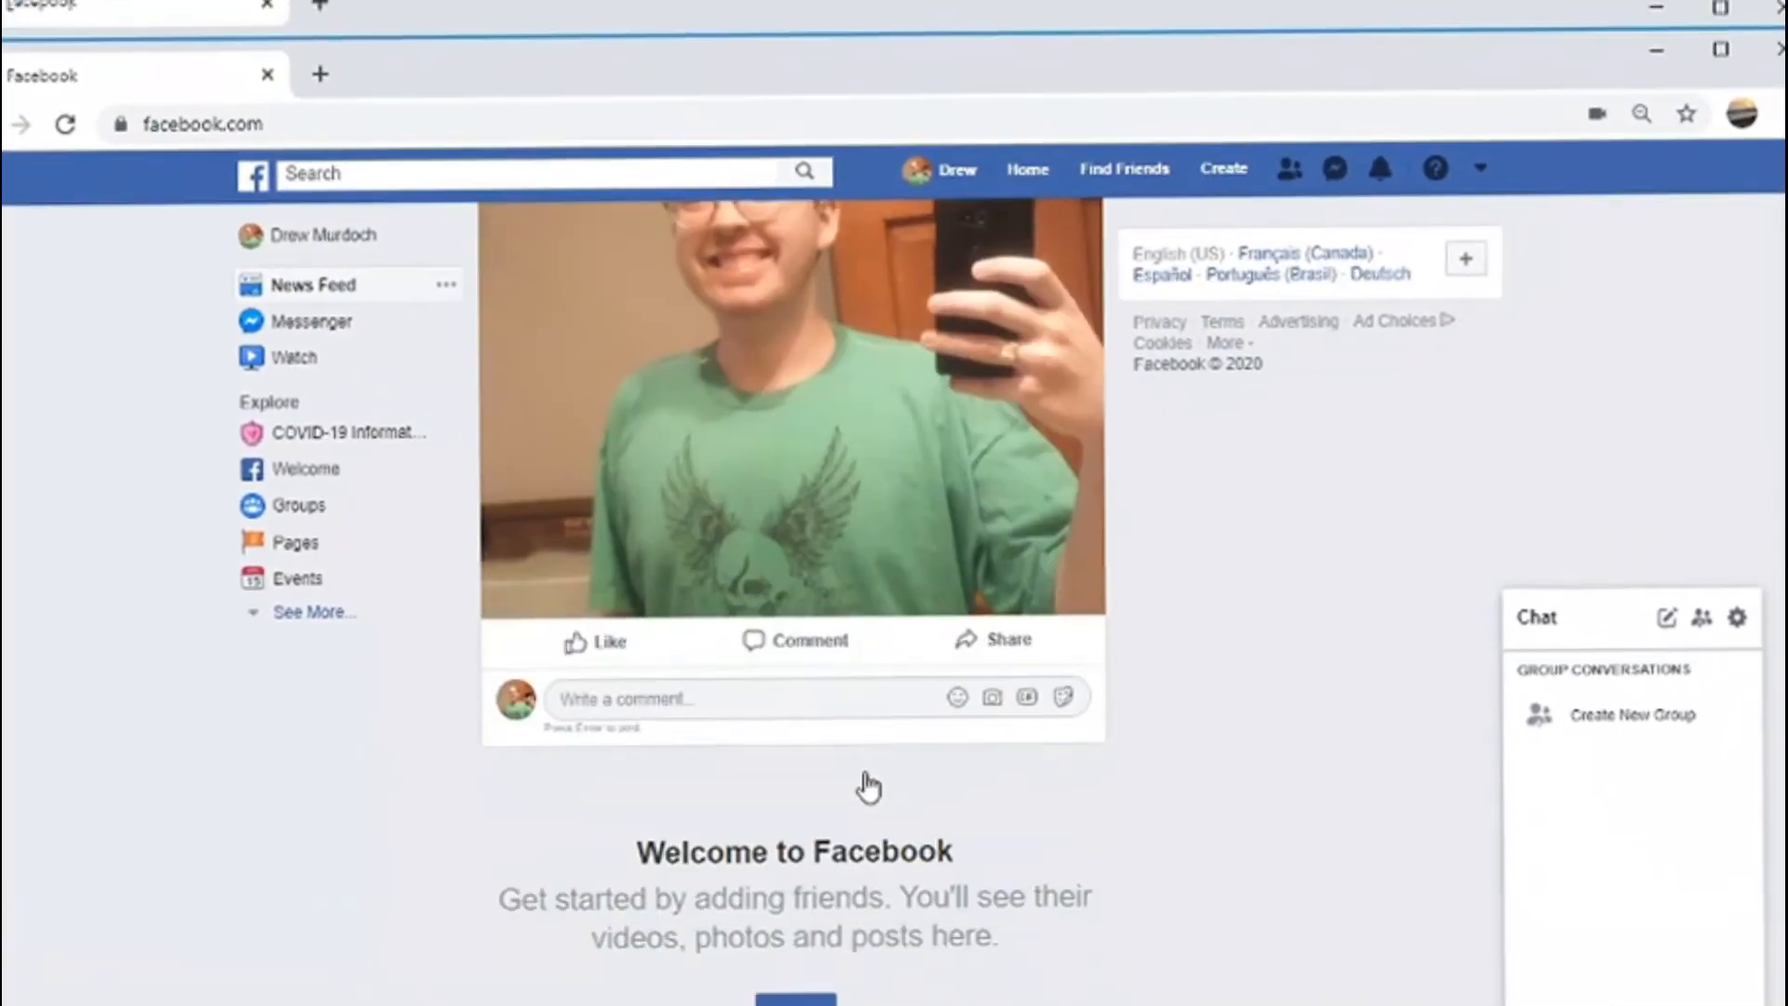
scroll(875, 708, up, 1)
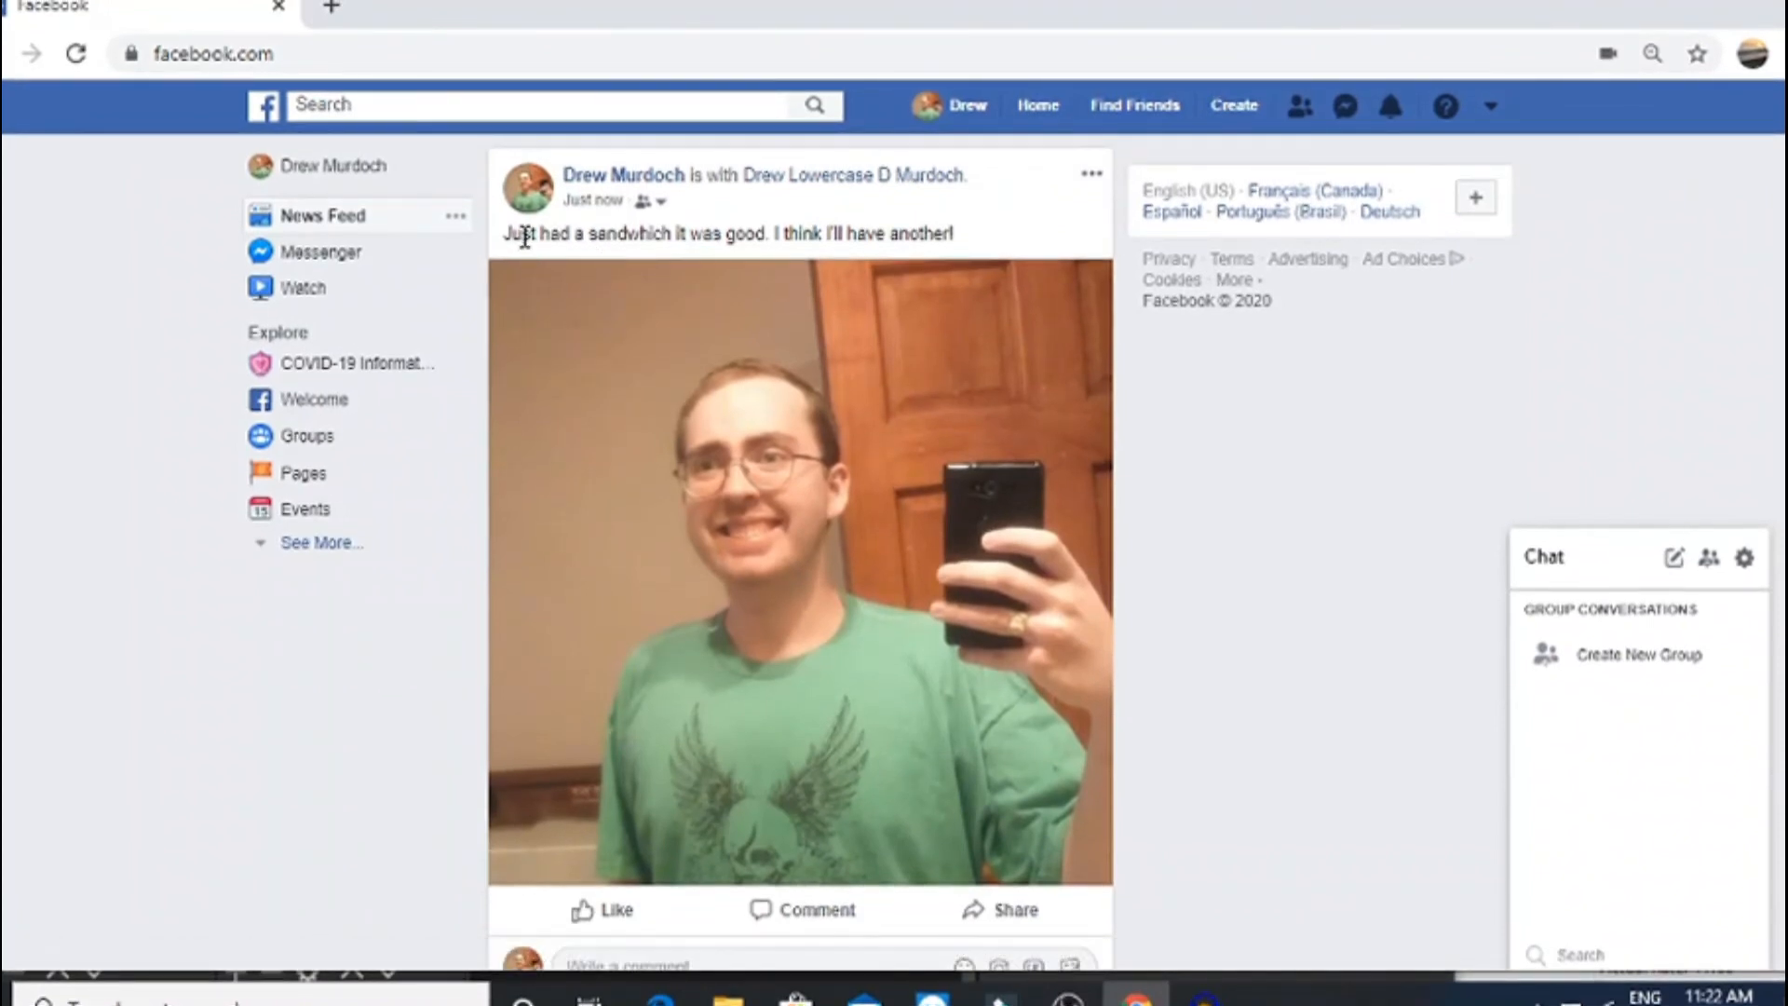
drag(521, 235, 974, 236)
click(978, 239)
triple_click(1091, 175)
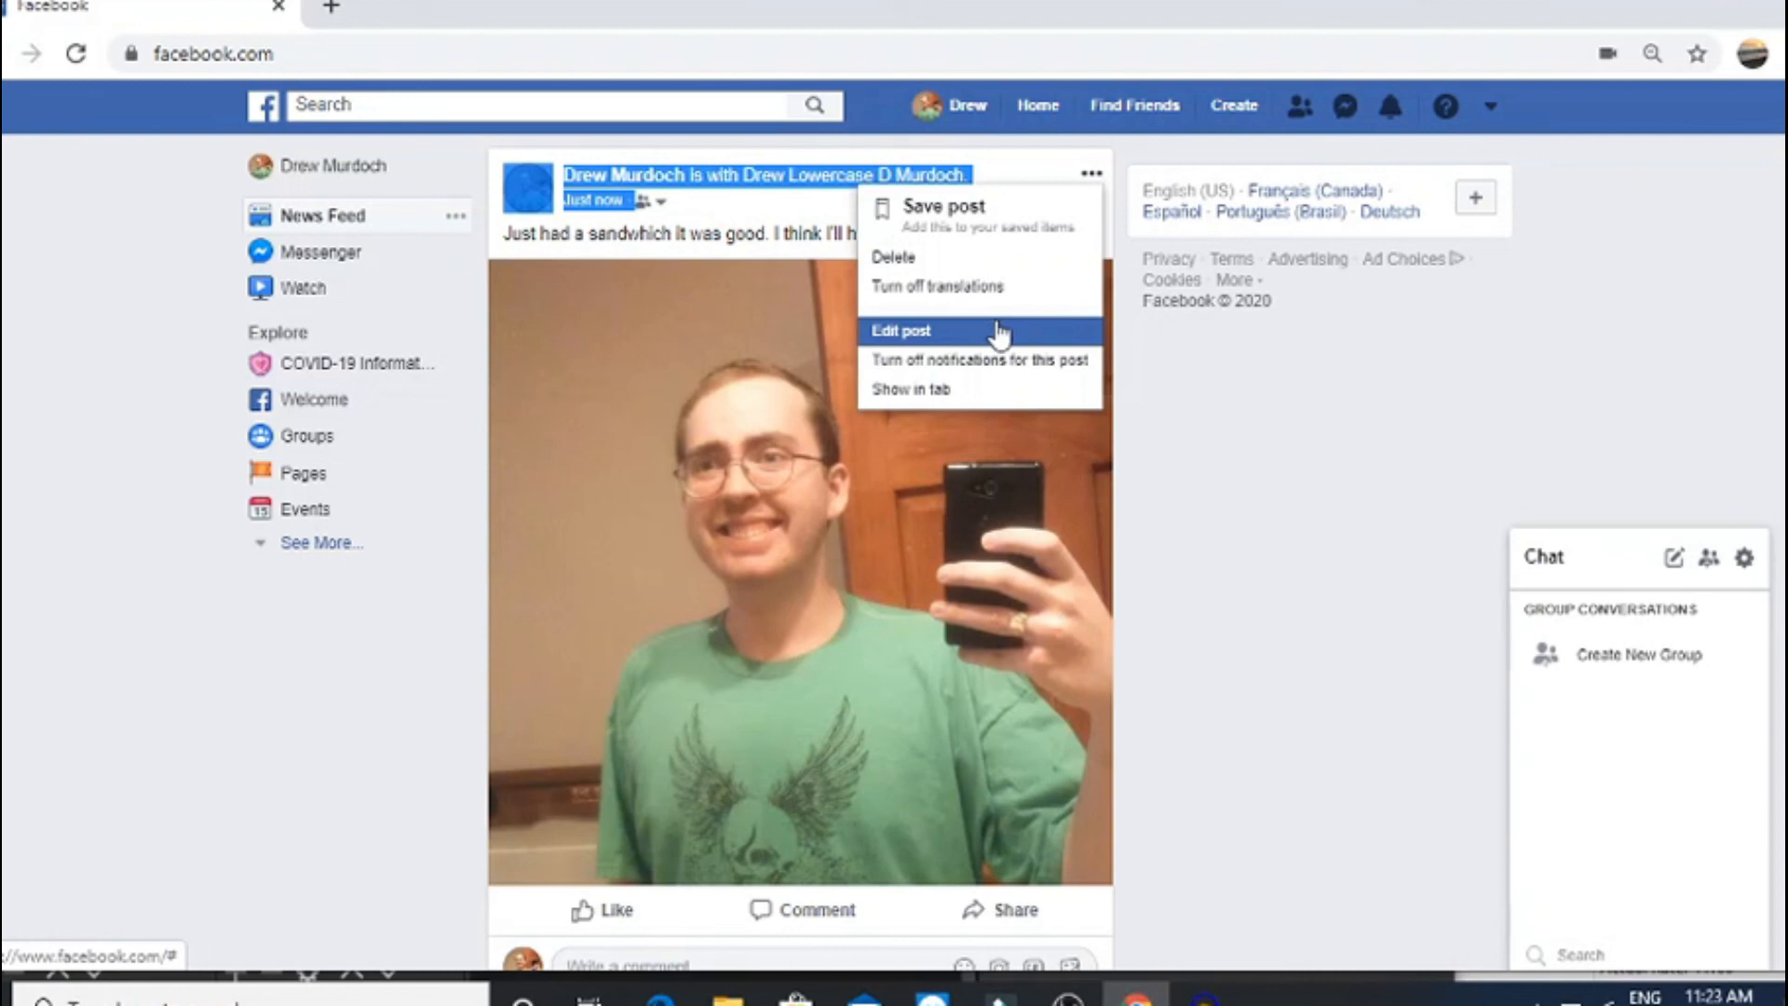
Edit the post, replacing 'sandwhich' with the spell-check suggestion 'sandwich'
click(999, 332)
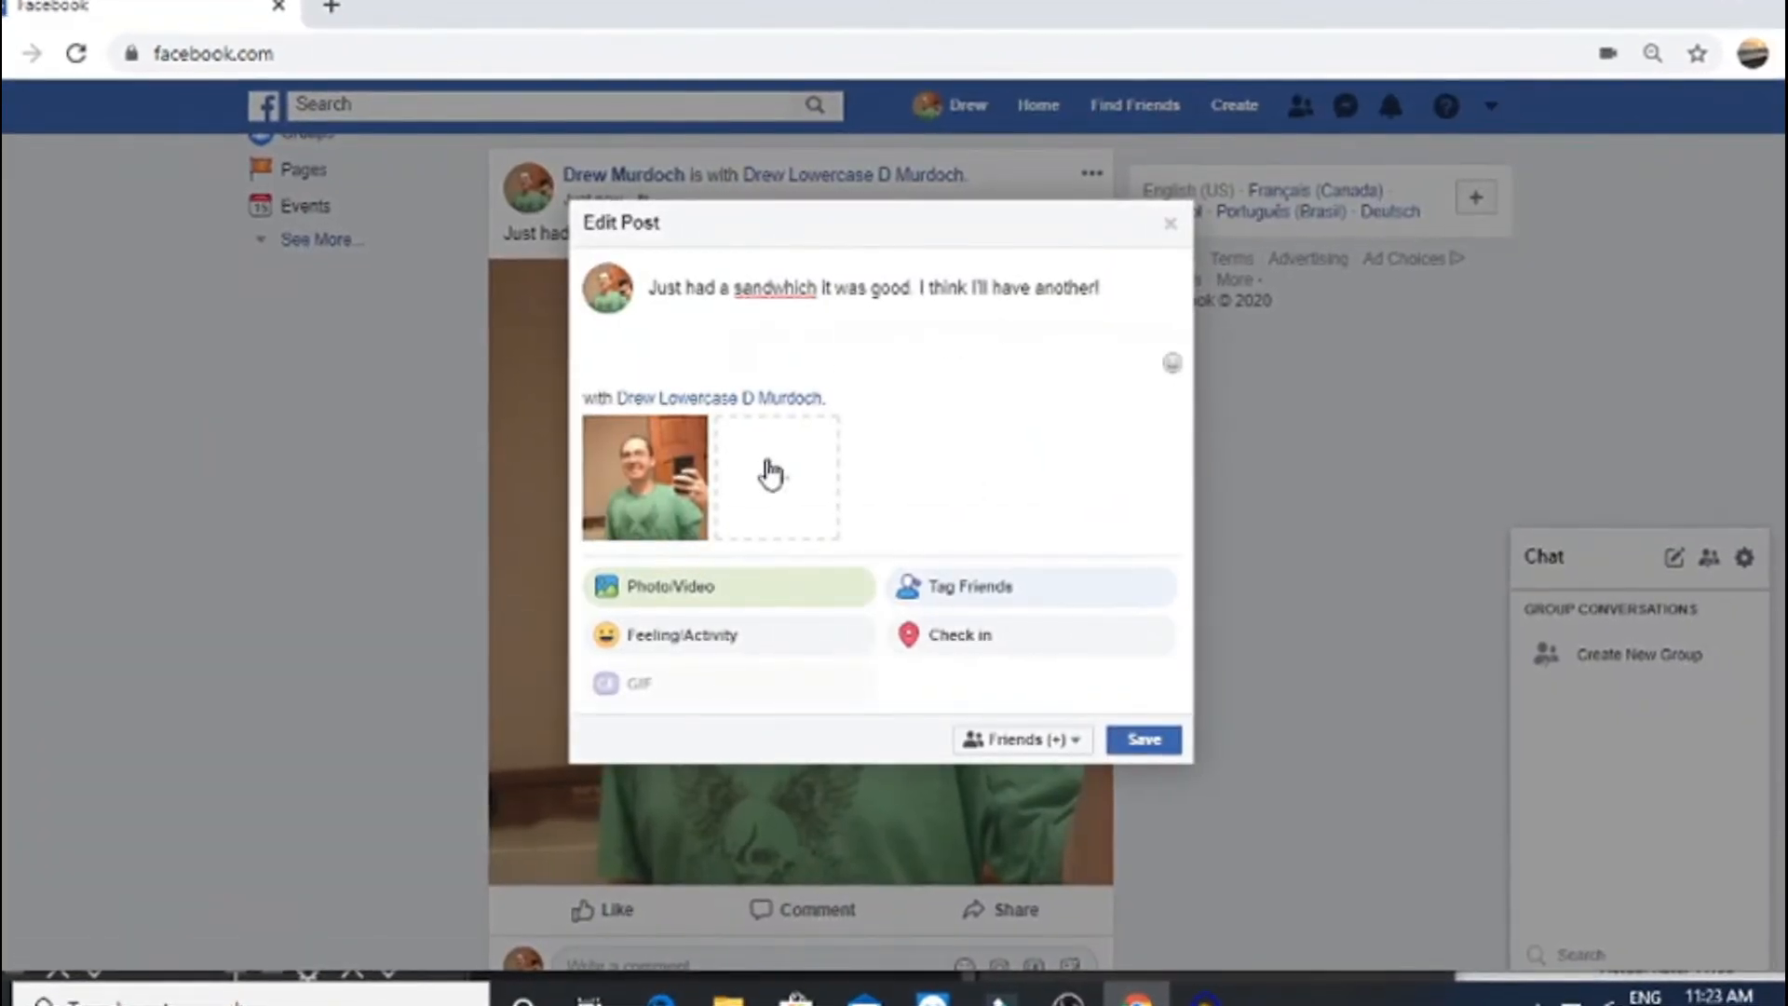
click(801, 292)
right_click(801, 292)
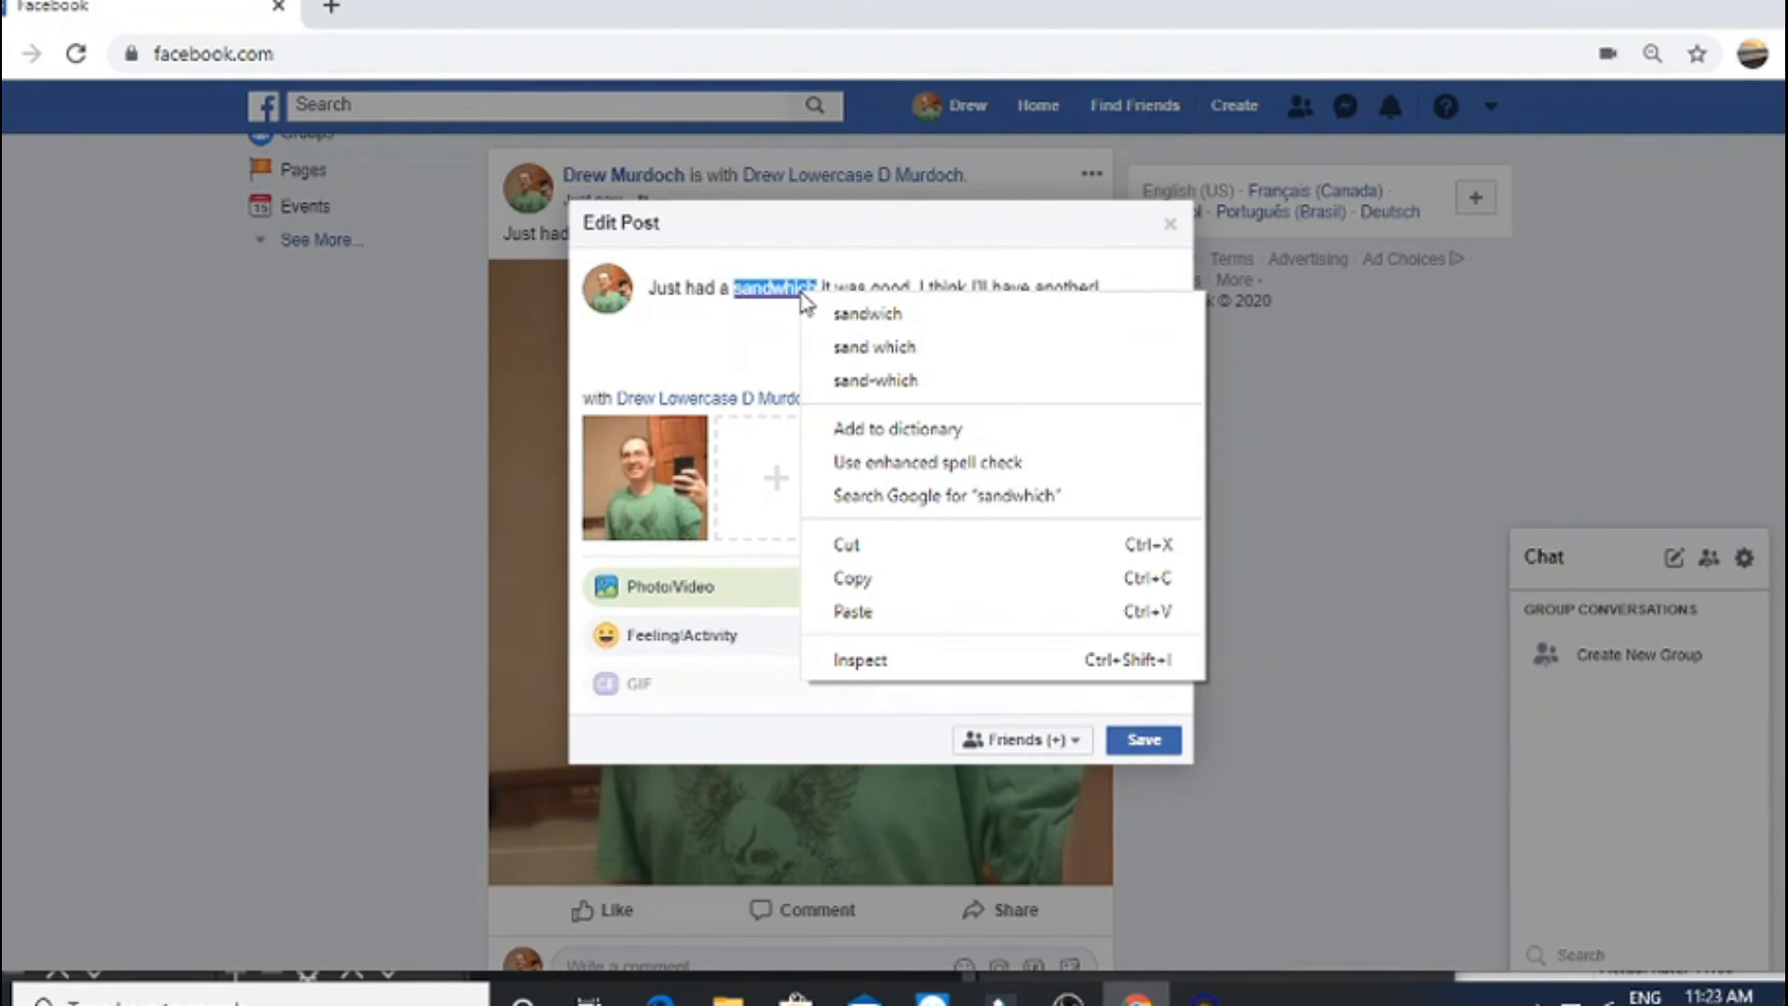
click(868, 314)
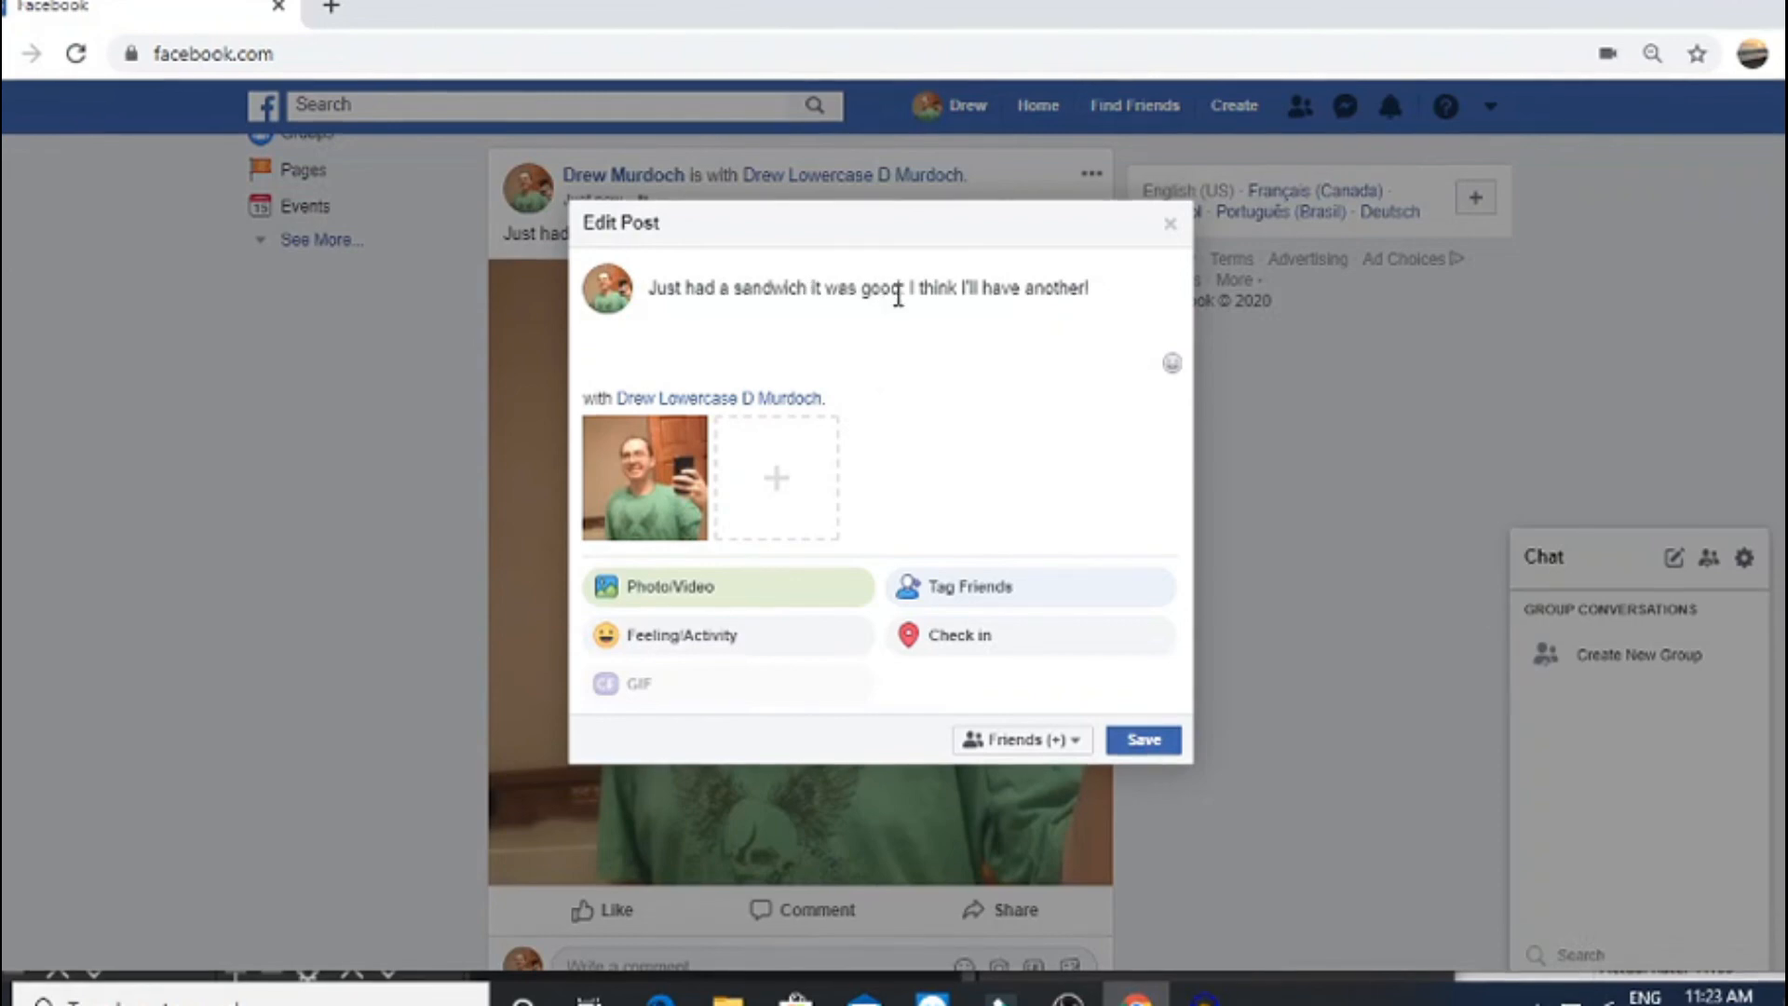
Save the edited post and reopen its options menu
click(1163, 752)
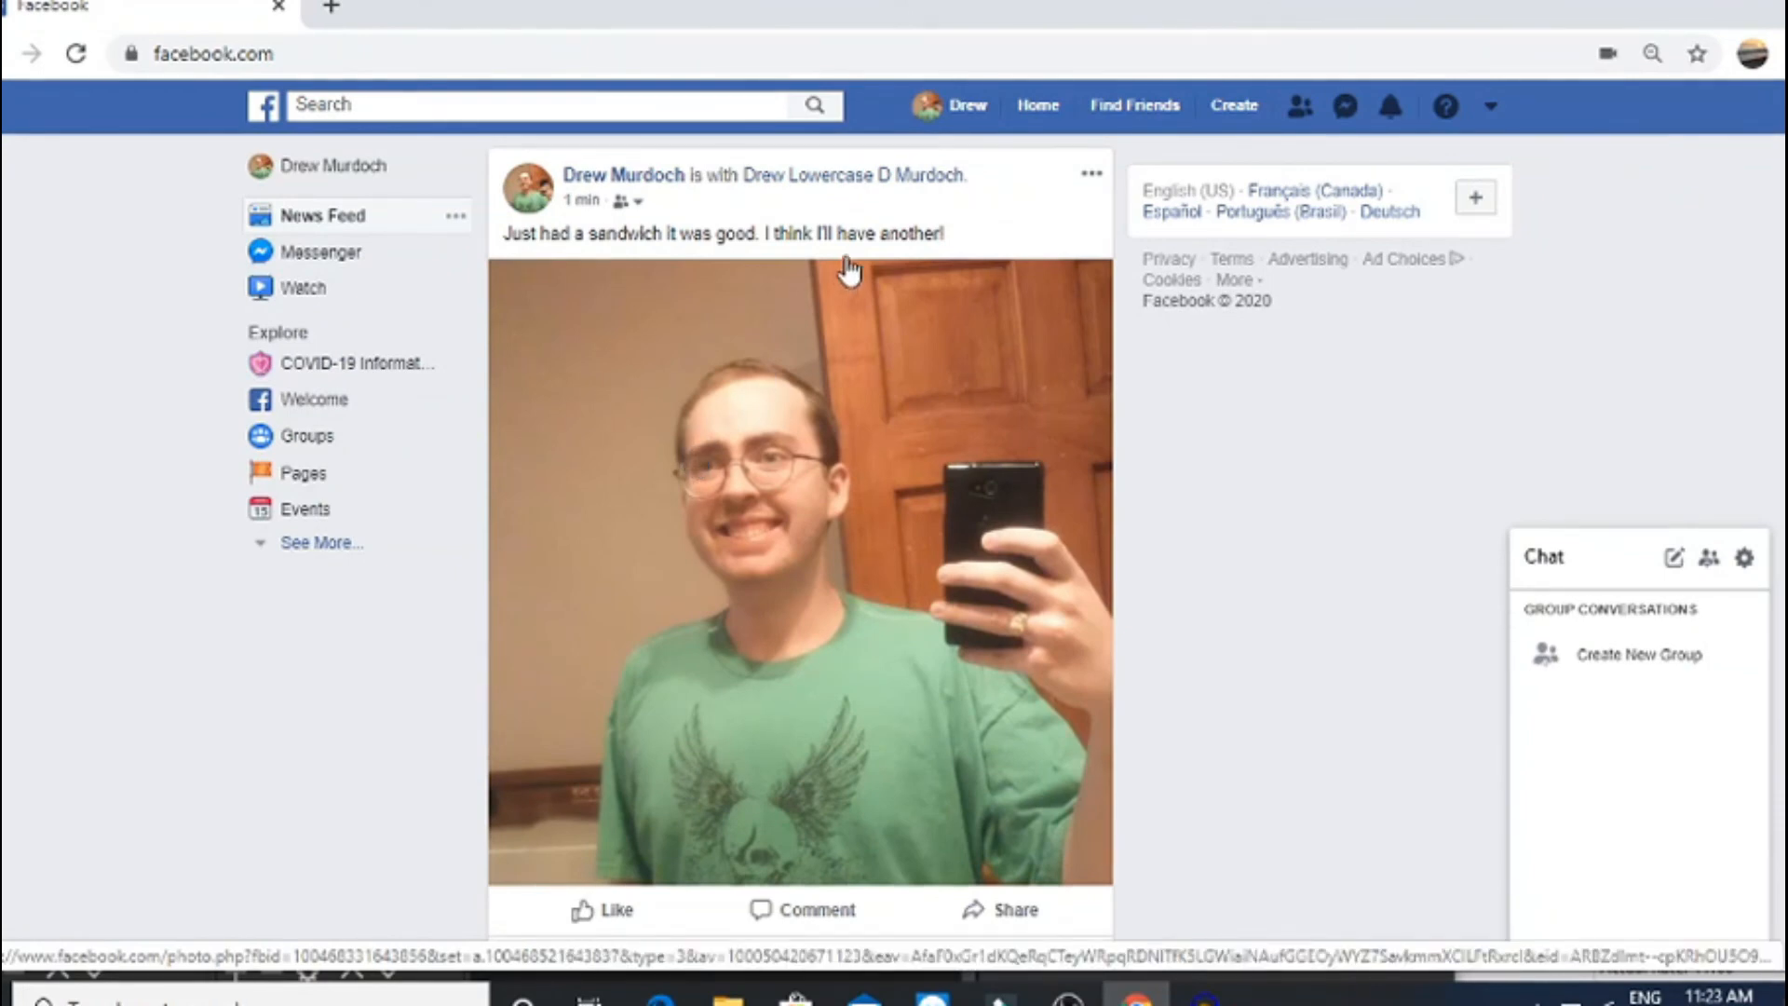
click(1093, 175)
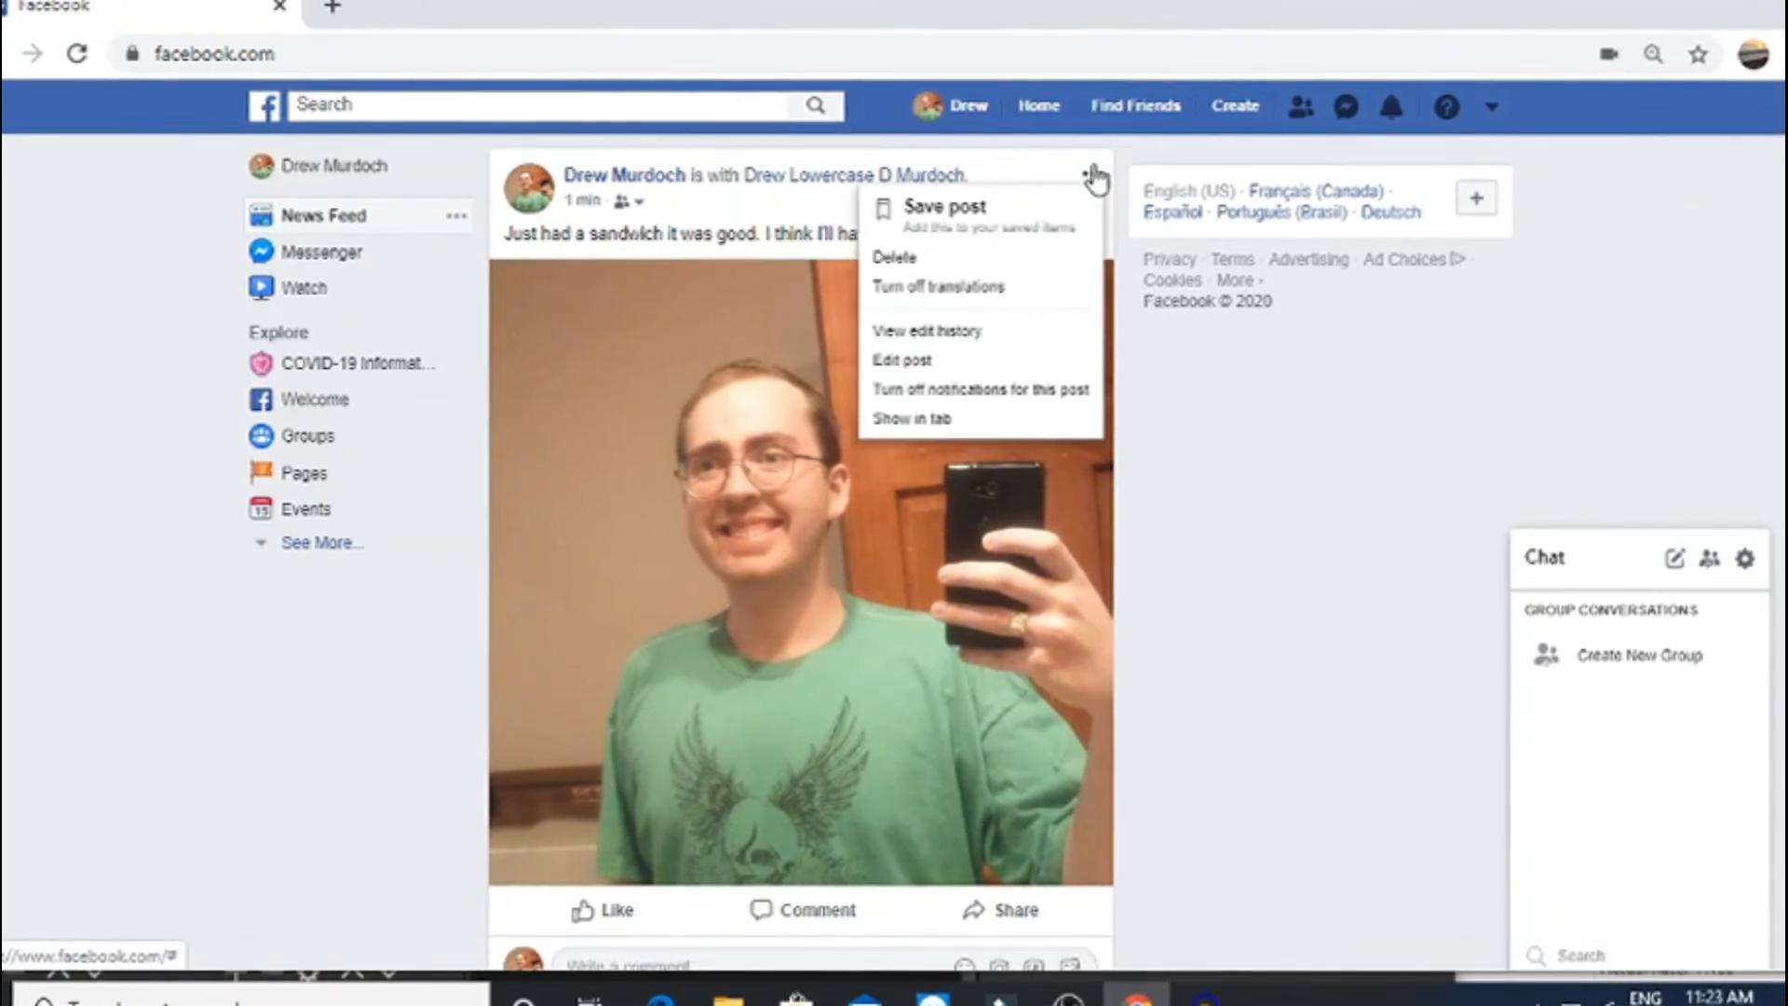